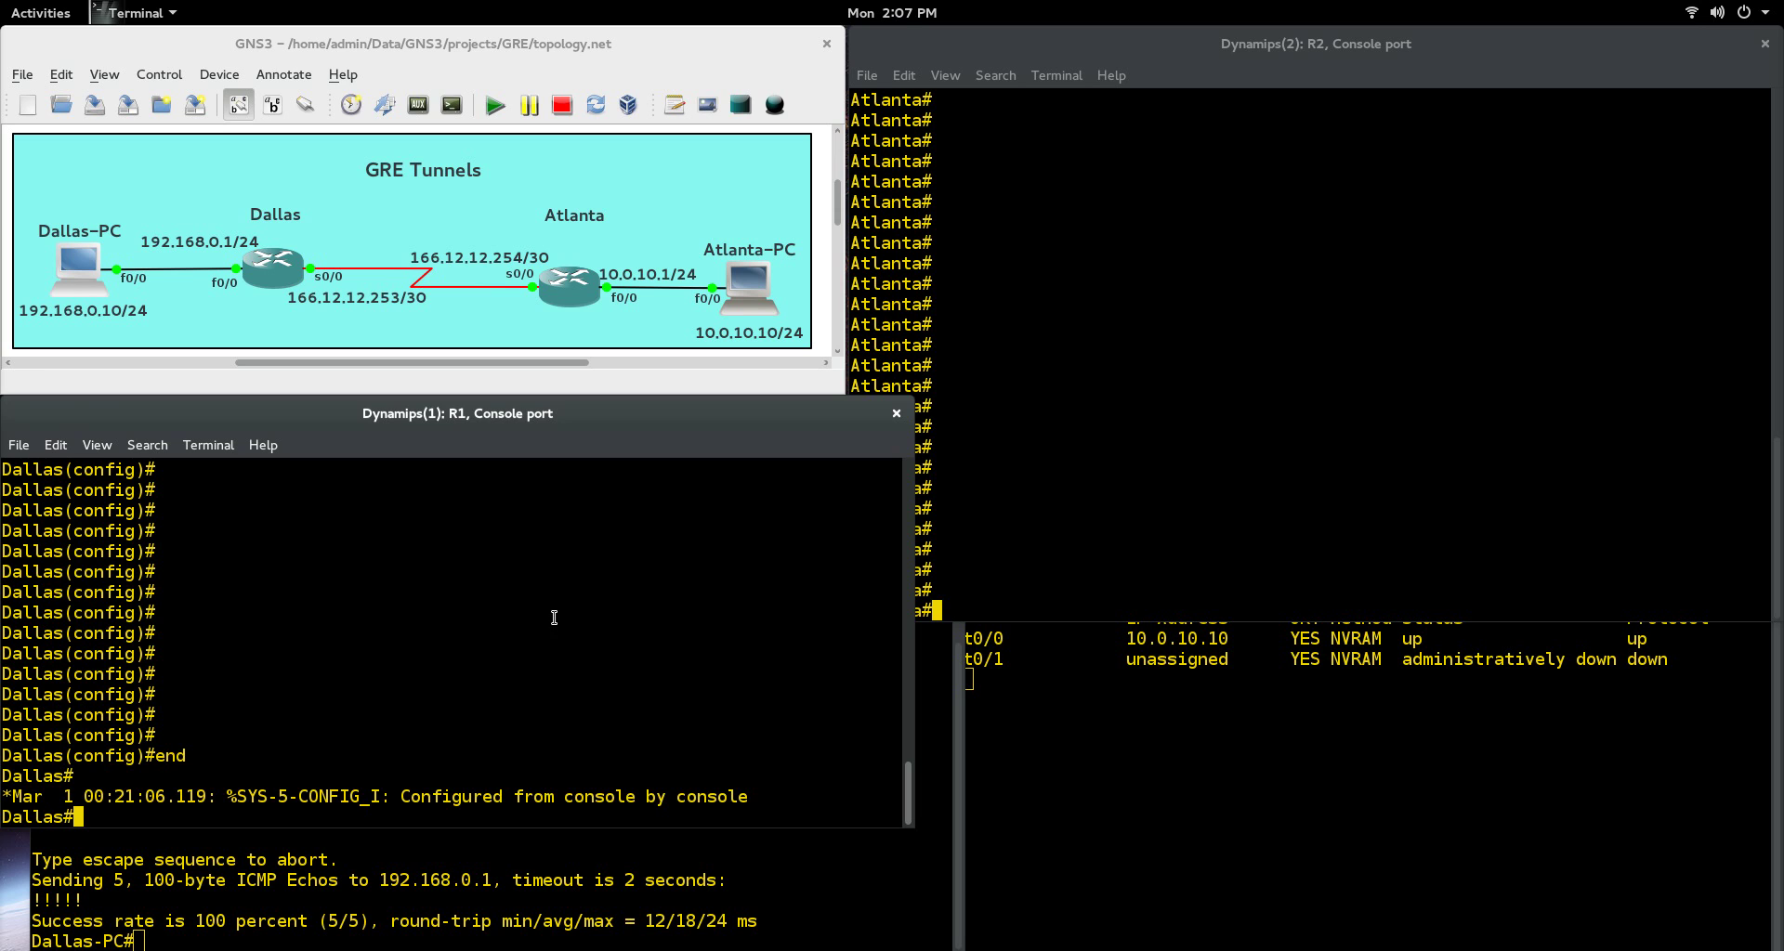
- Enter configuration mode on Dallas and create interface Tunnel0
type("conf t")
key("Return")
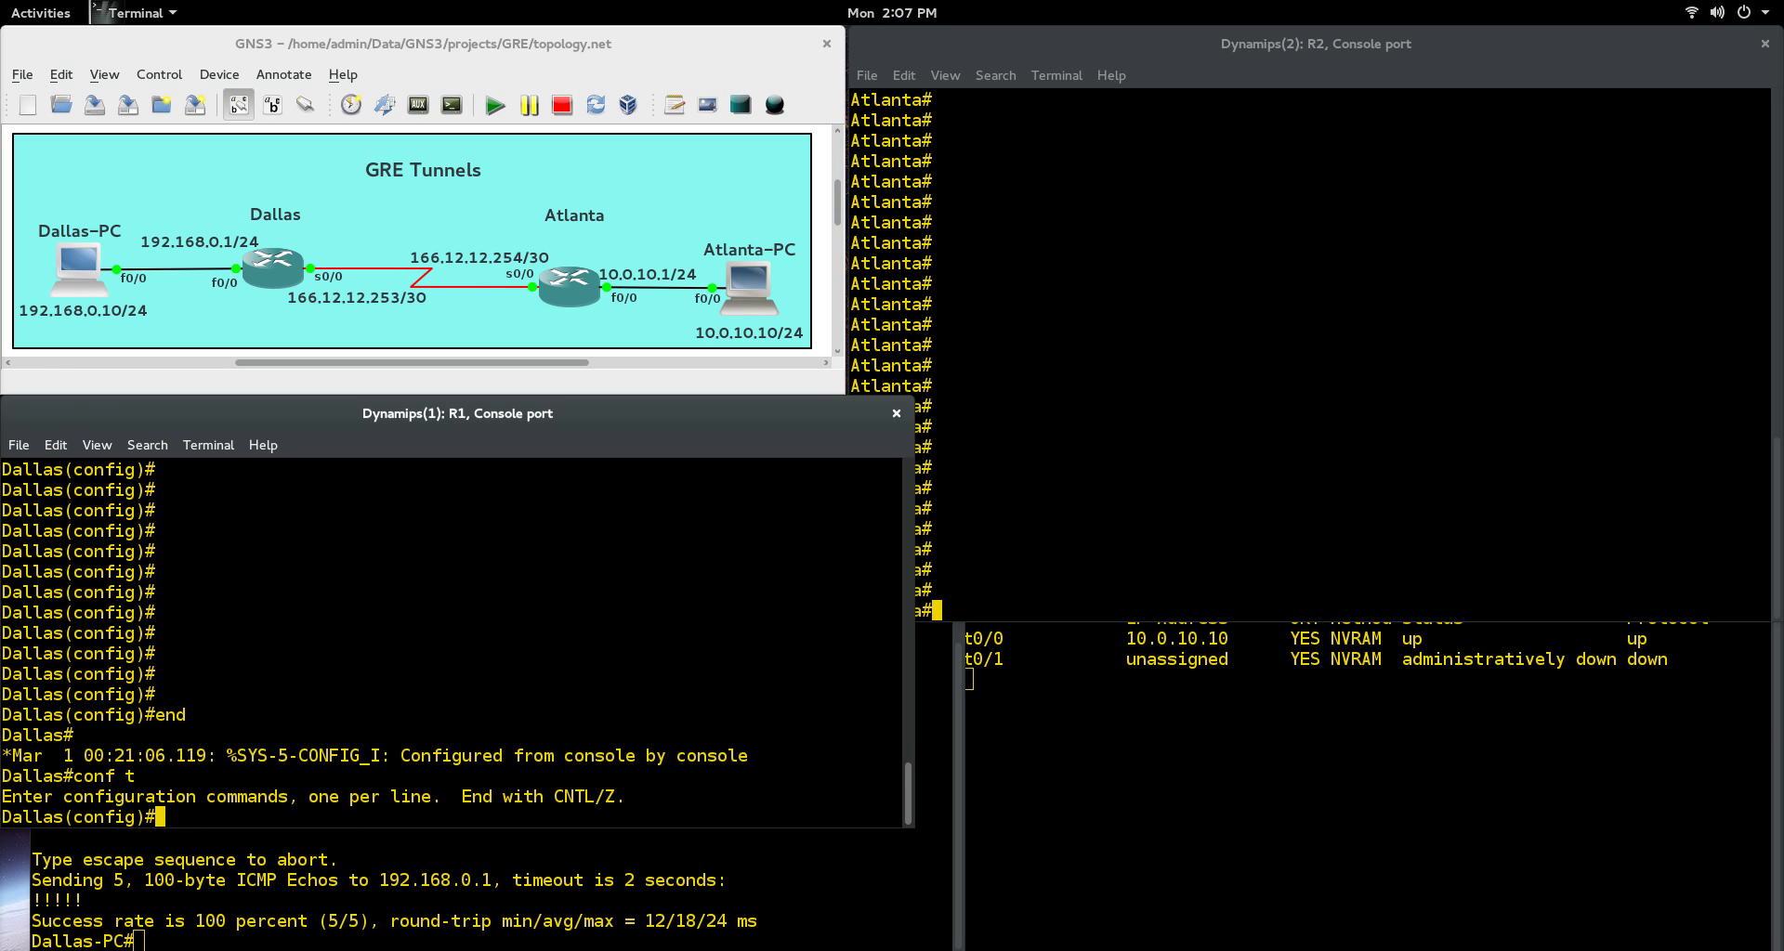
type("interface tunn")
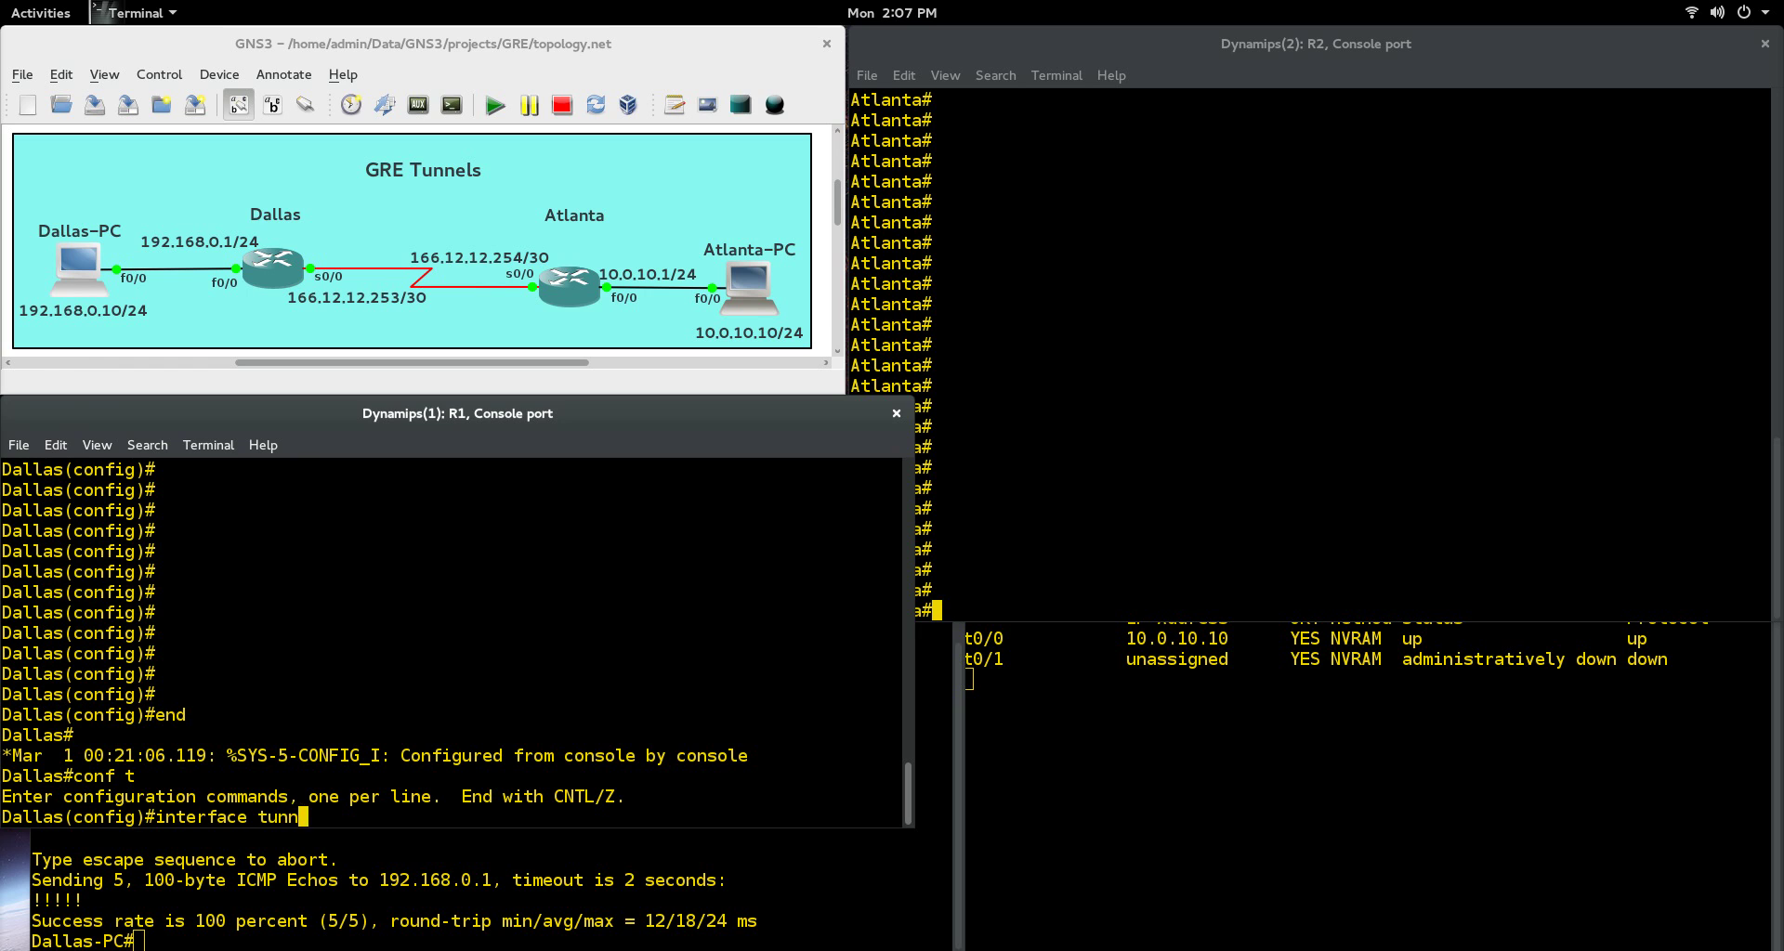
type("el ")
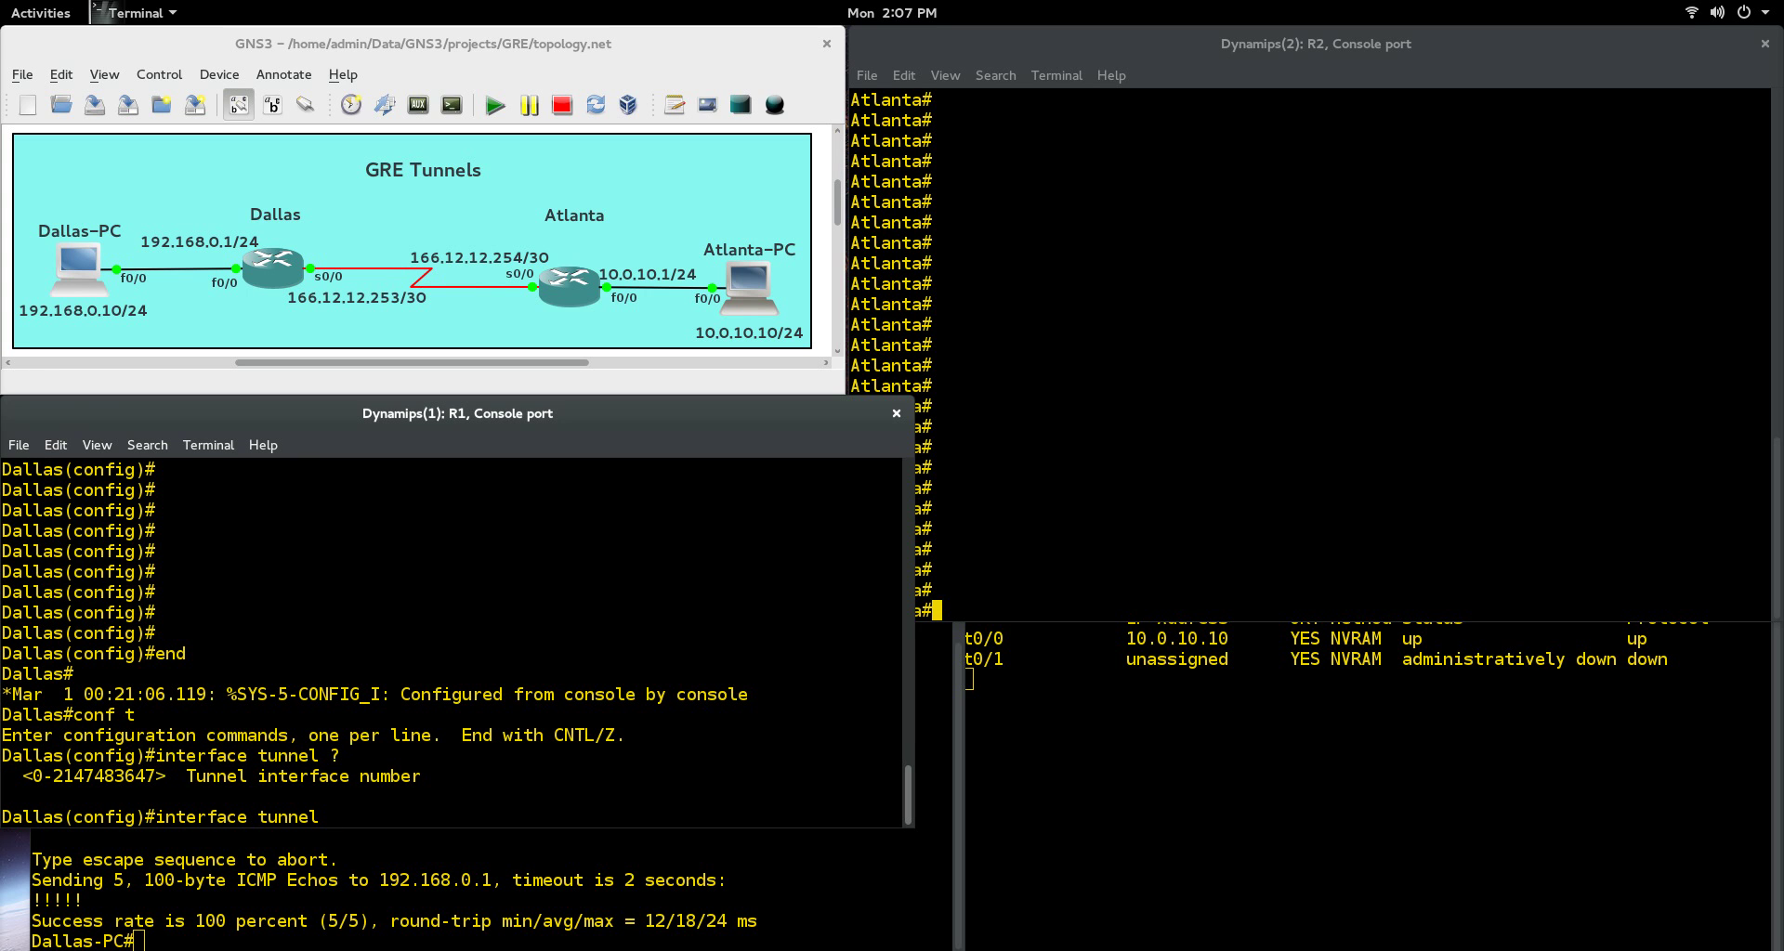
type("?0")
key("Return")
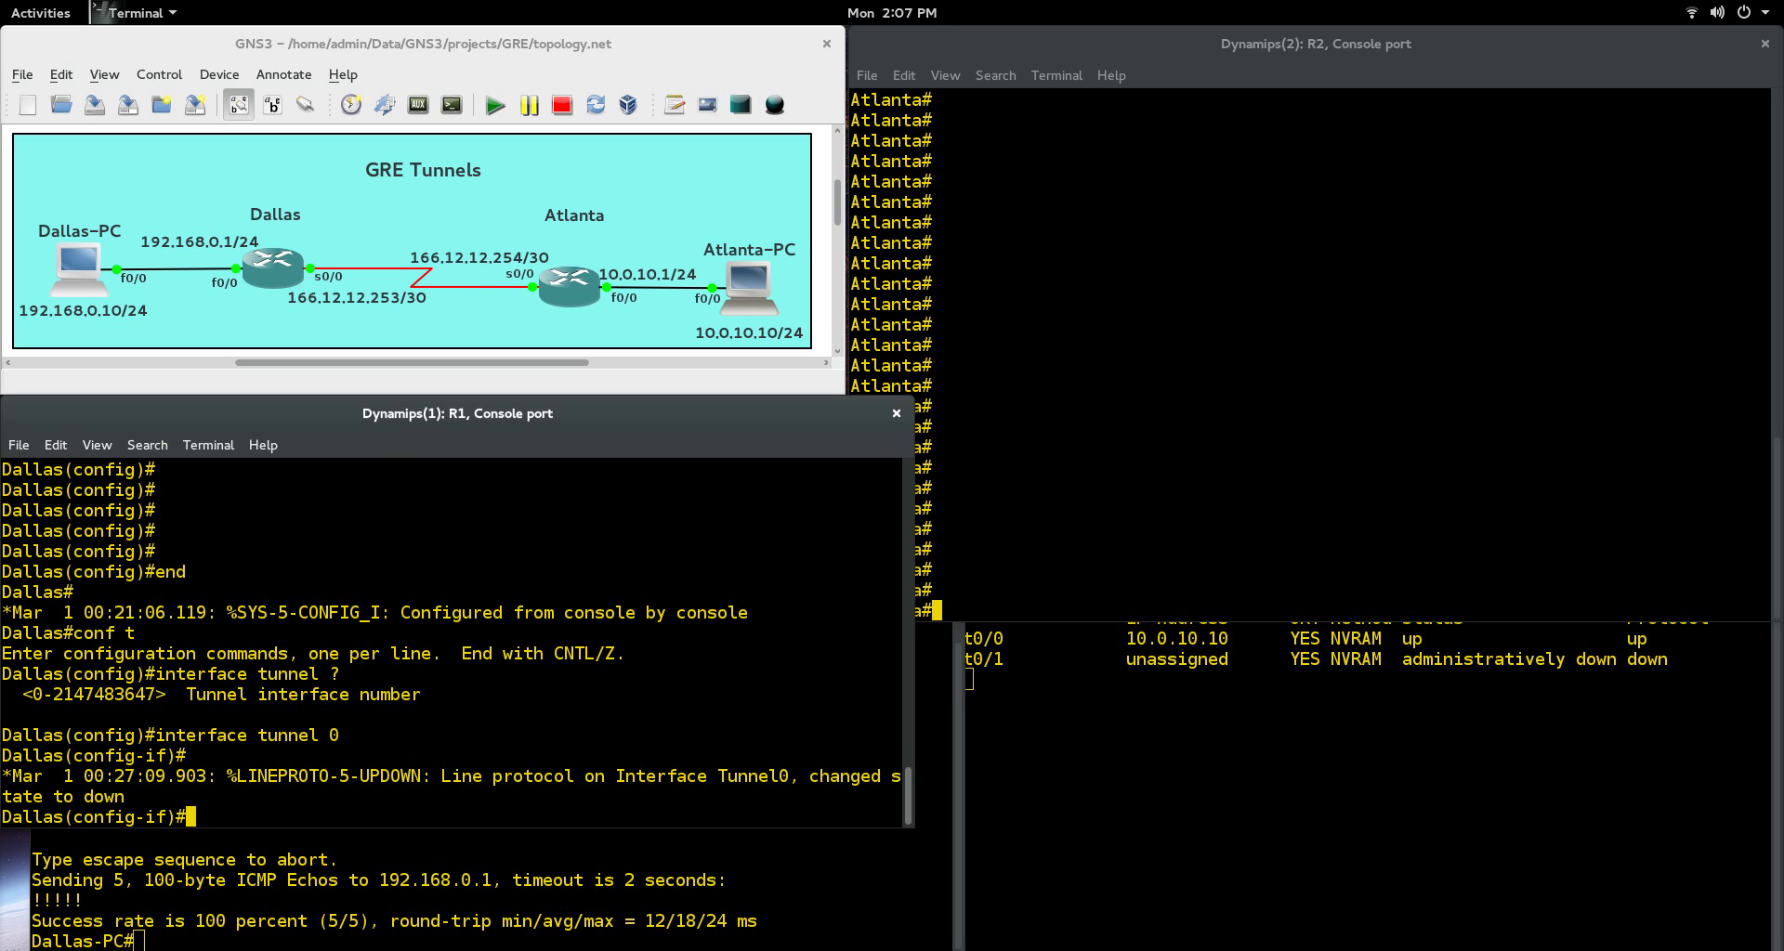
- Source Tunnel0 from s0/0 and set its destination to 166.12.12.254
type("tunnel source")
type("s0/0")
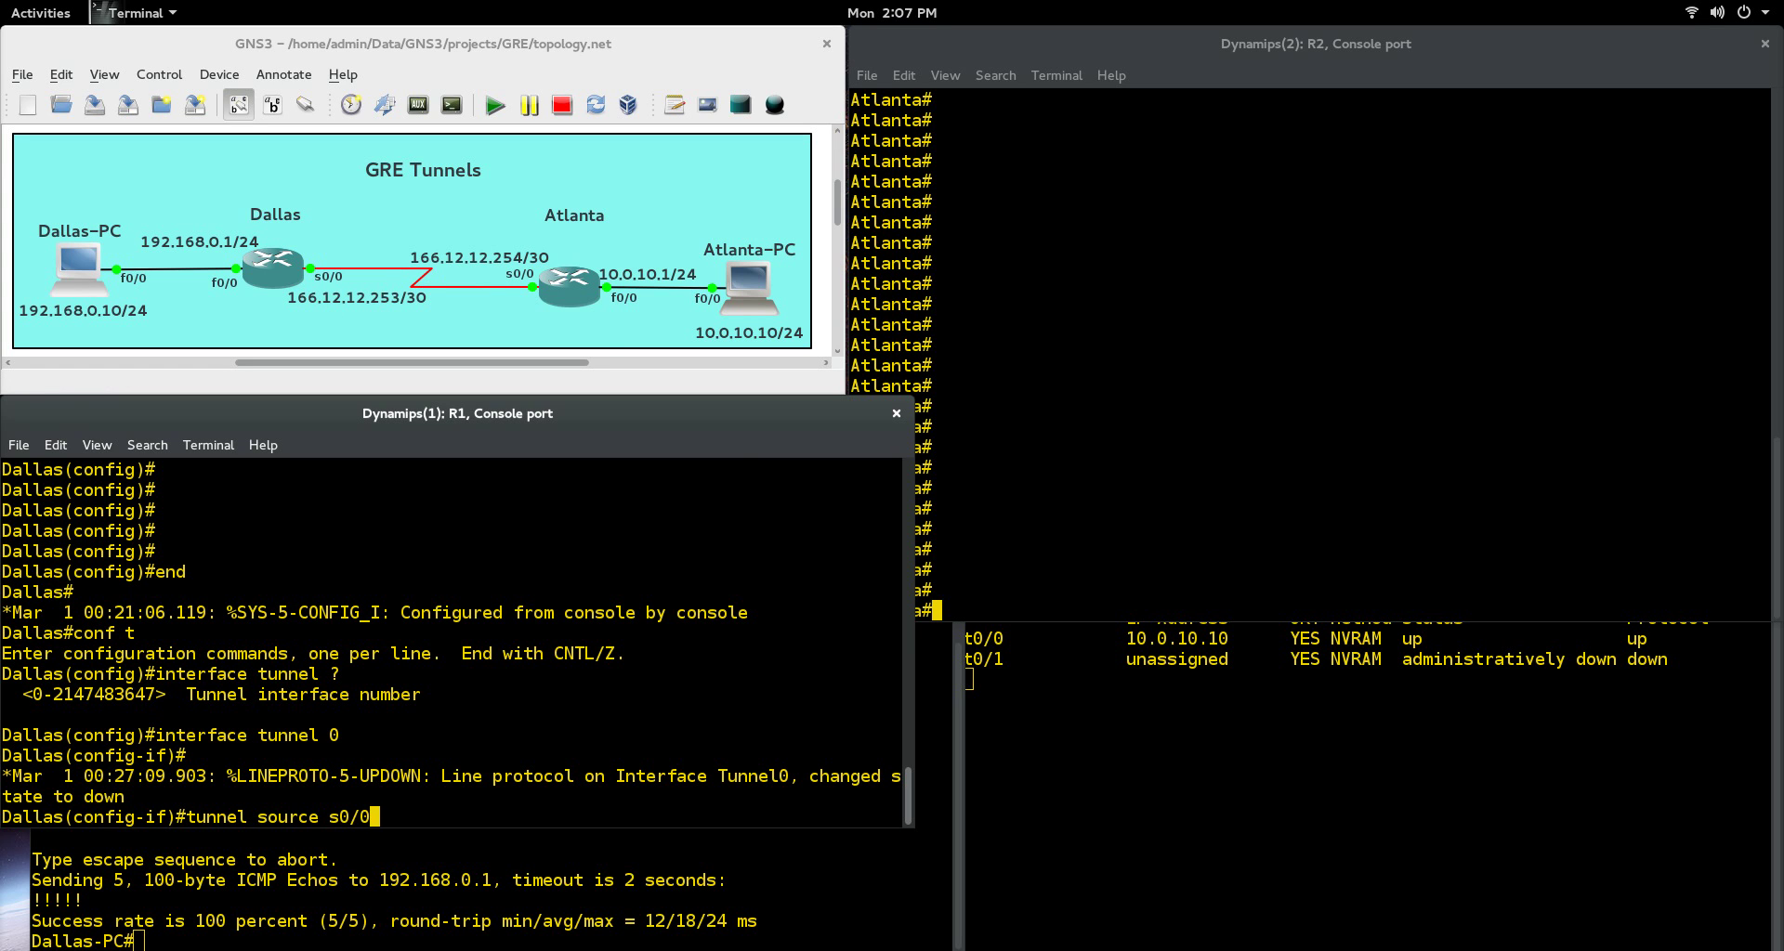
key("Return")
type("tunnel des")
key("Tab")
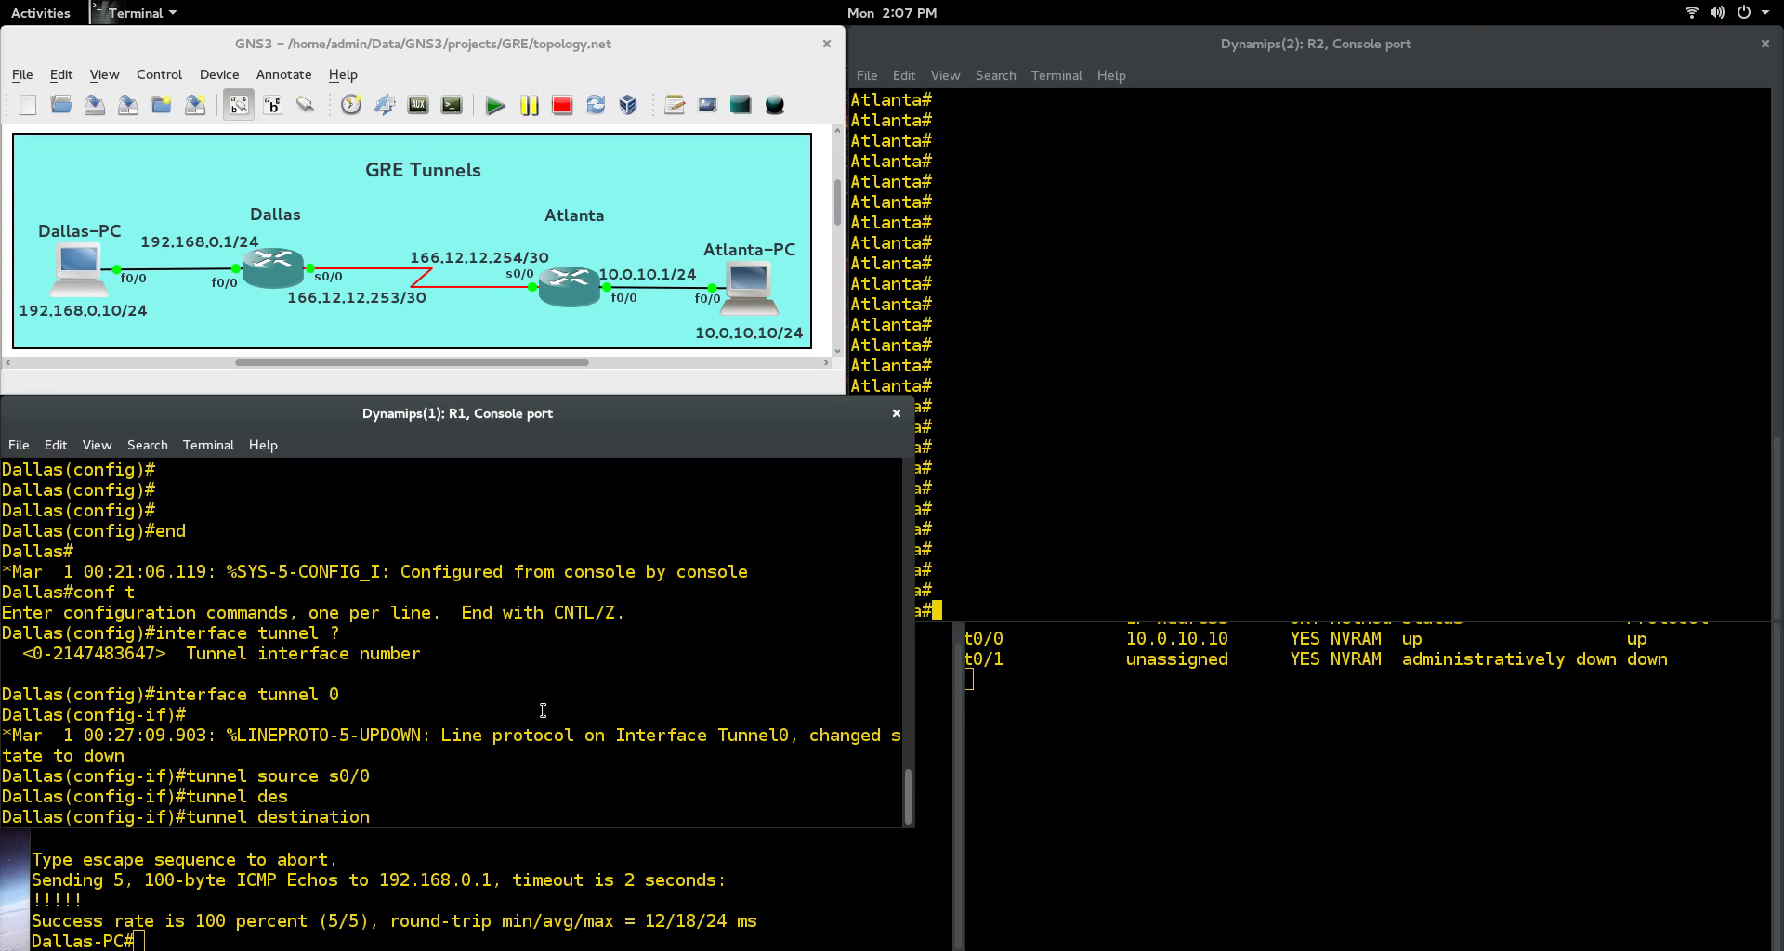
type("166.12.12.254")
key("Return")
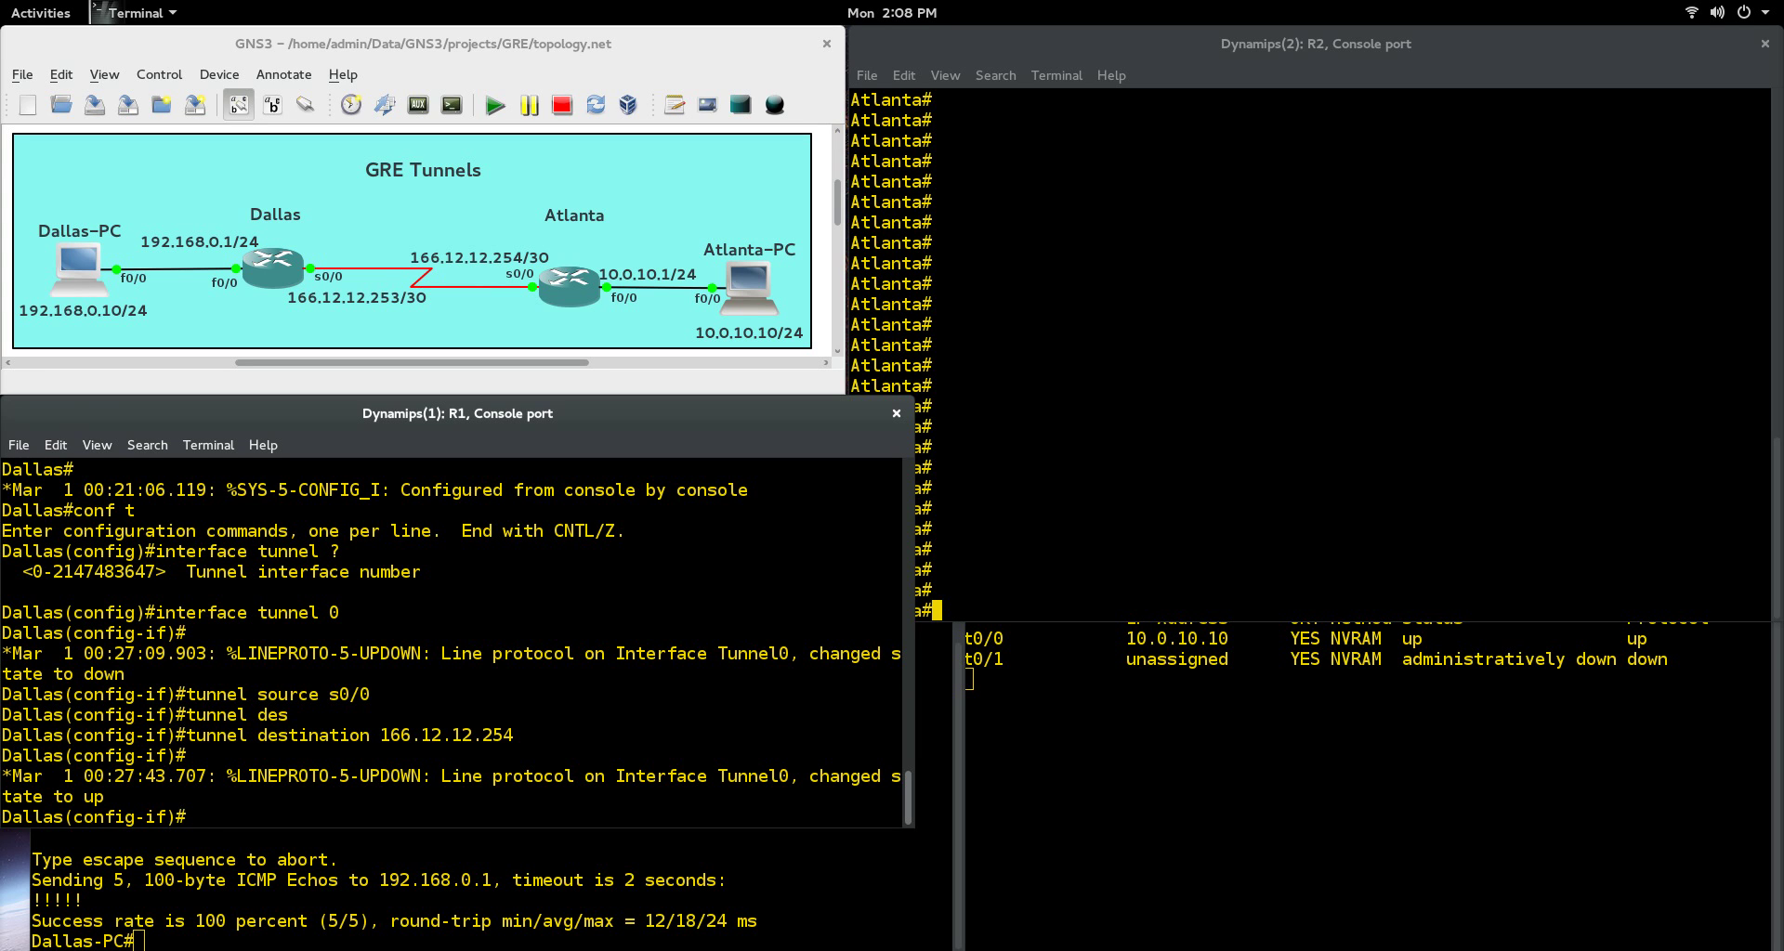
- Assign 172.16.20.1 255.255.255.252 to Tunnel0 and enable it with no shut
type("ip address 172.16.2")
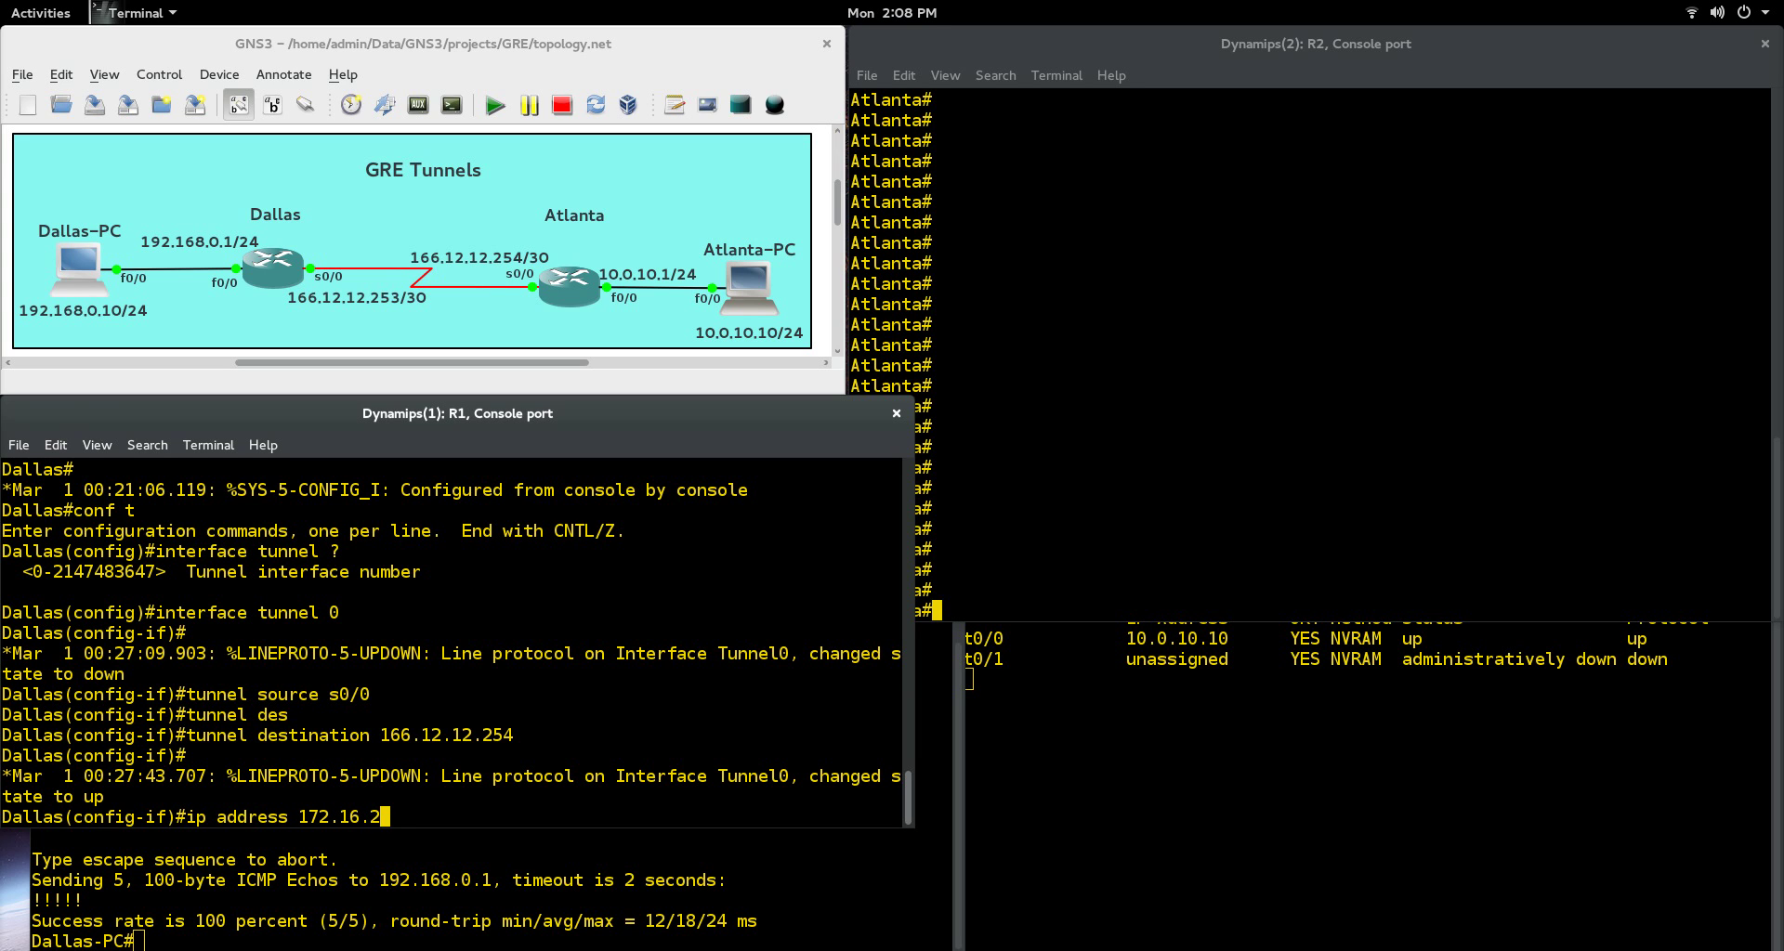
type("0.1 255.255.255.252")
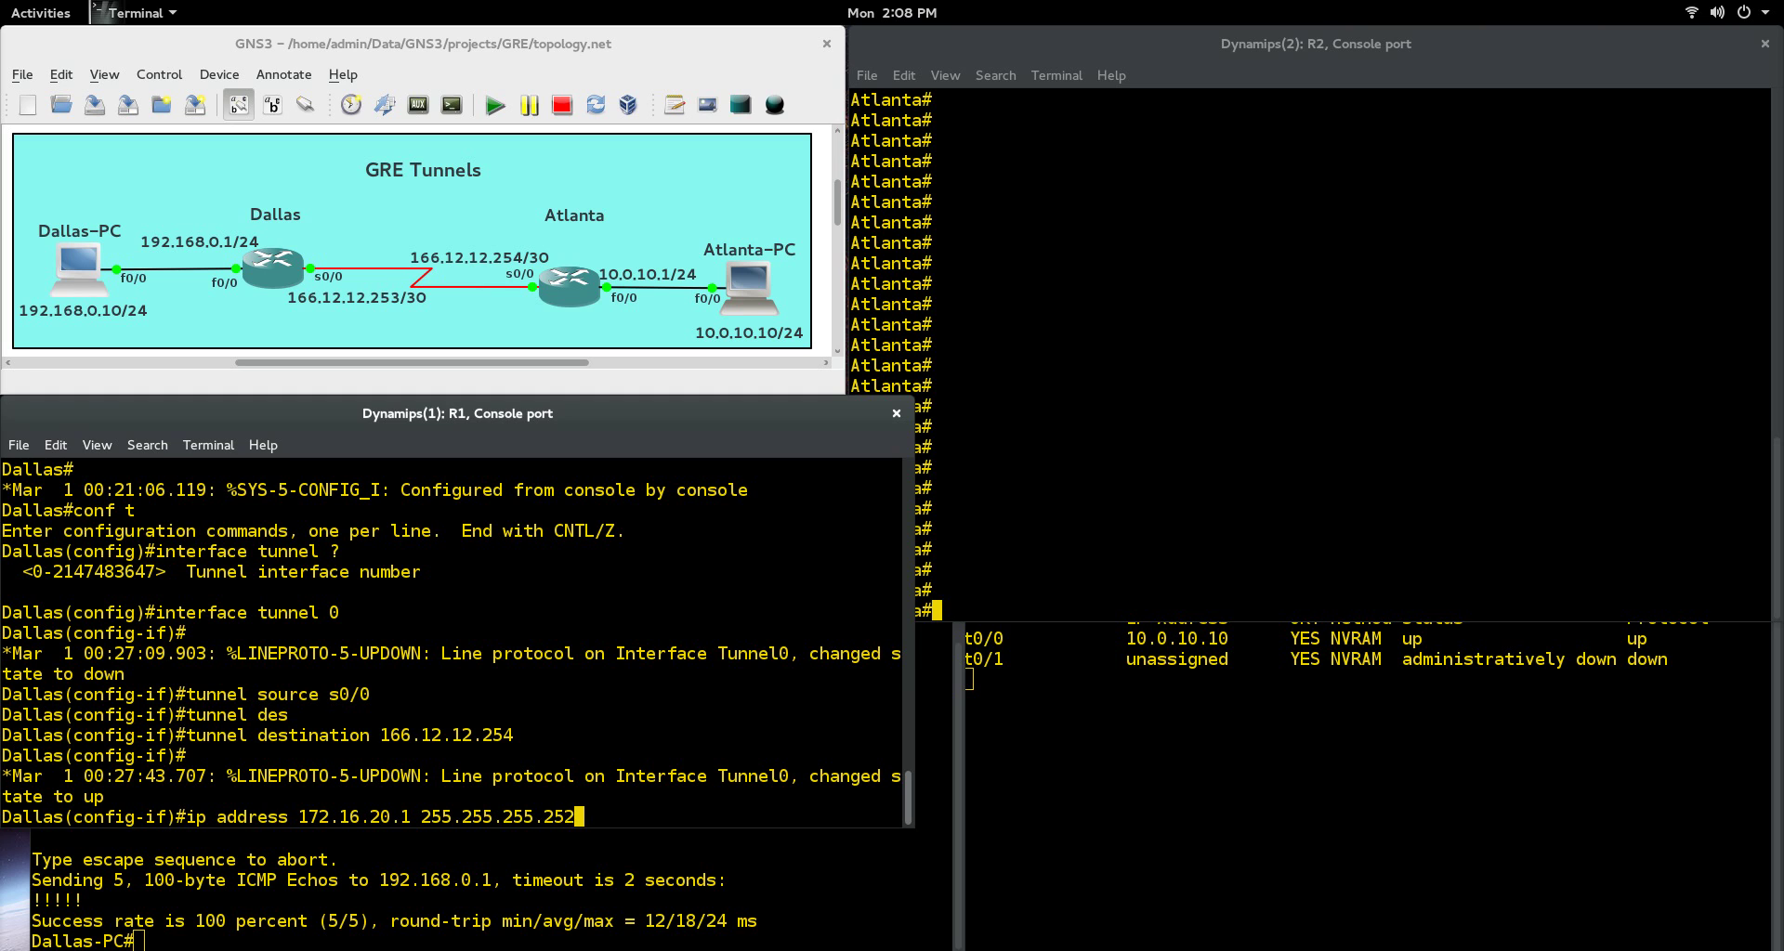
key("Return")
type("no tun")
key("BackSpace")
key("BackSpace")
key("BackSpace")
type("shut")
key("Return")
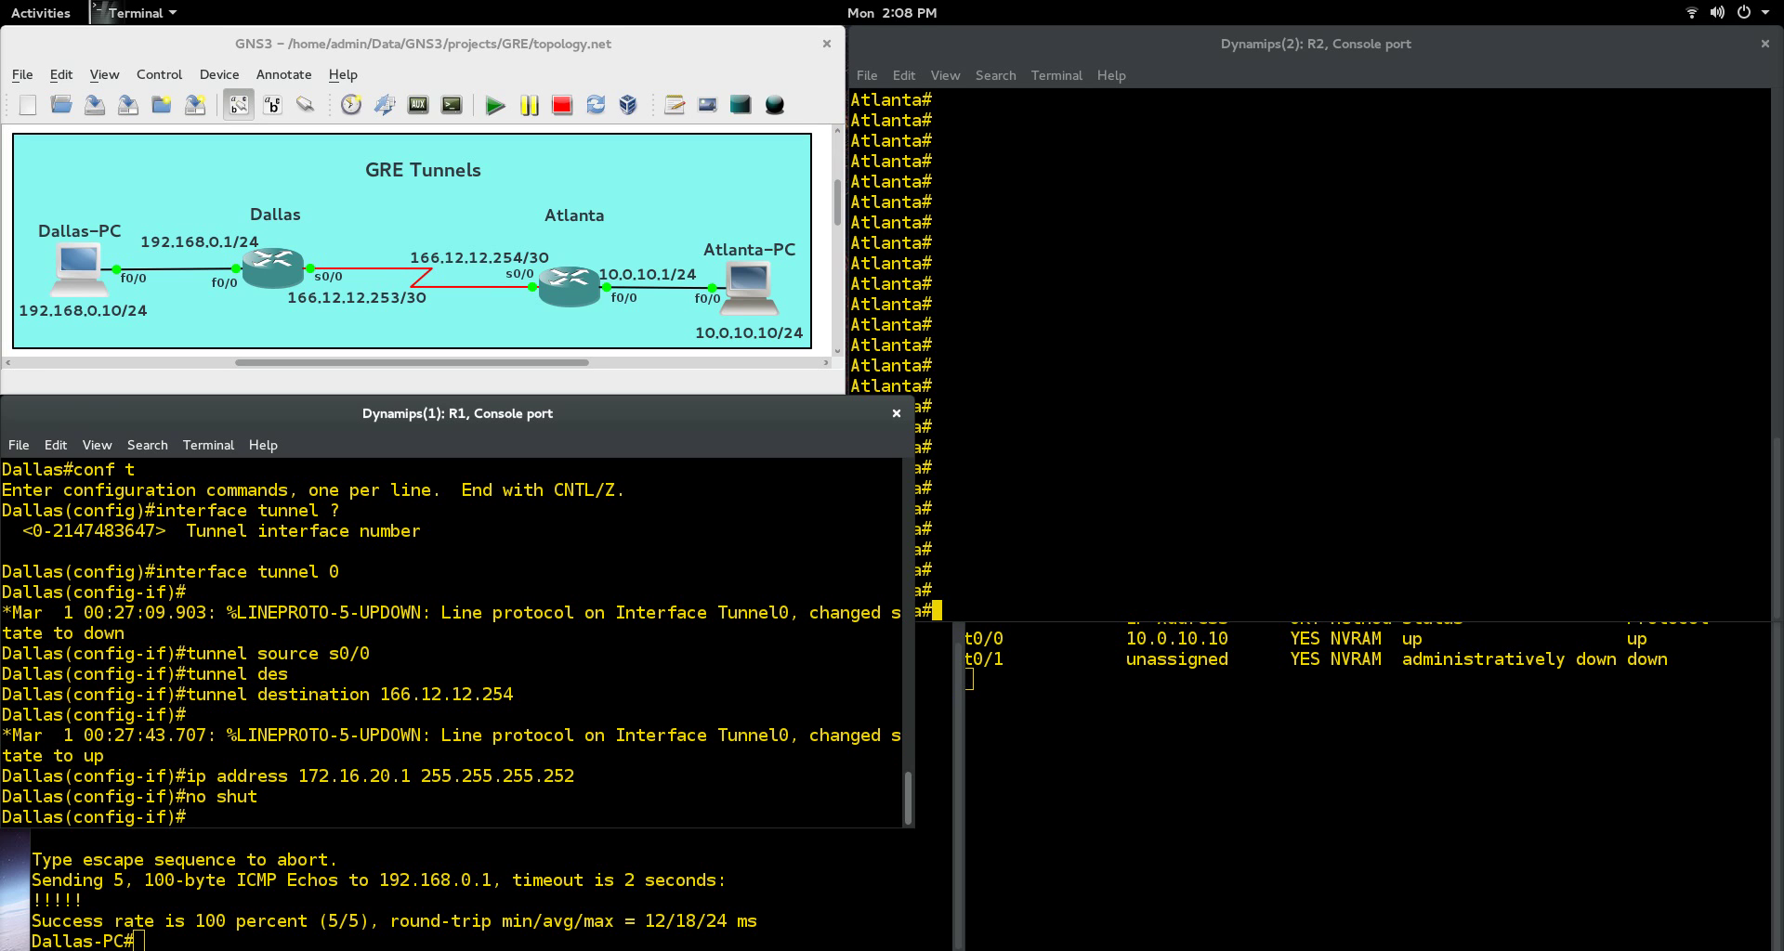
- Check the interface brief shows Tunnel0 up/up with 172.16.20.1
type("do show ip int brief")
key("Return")
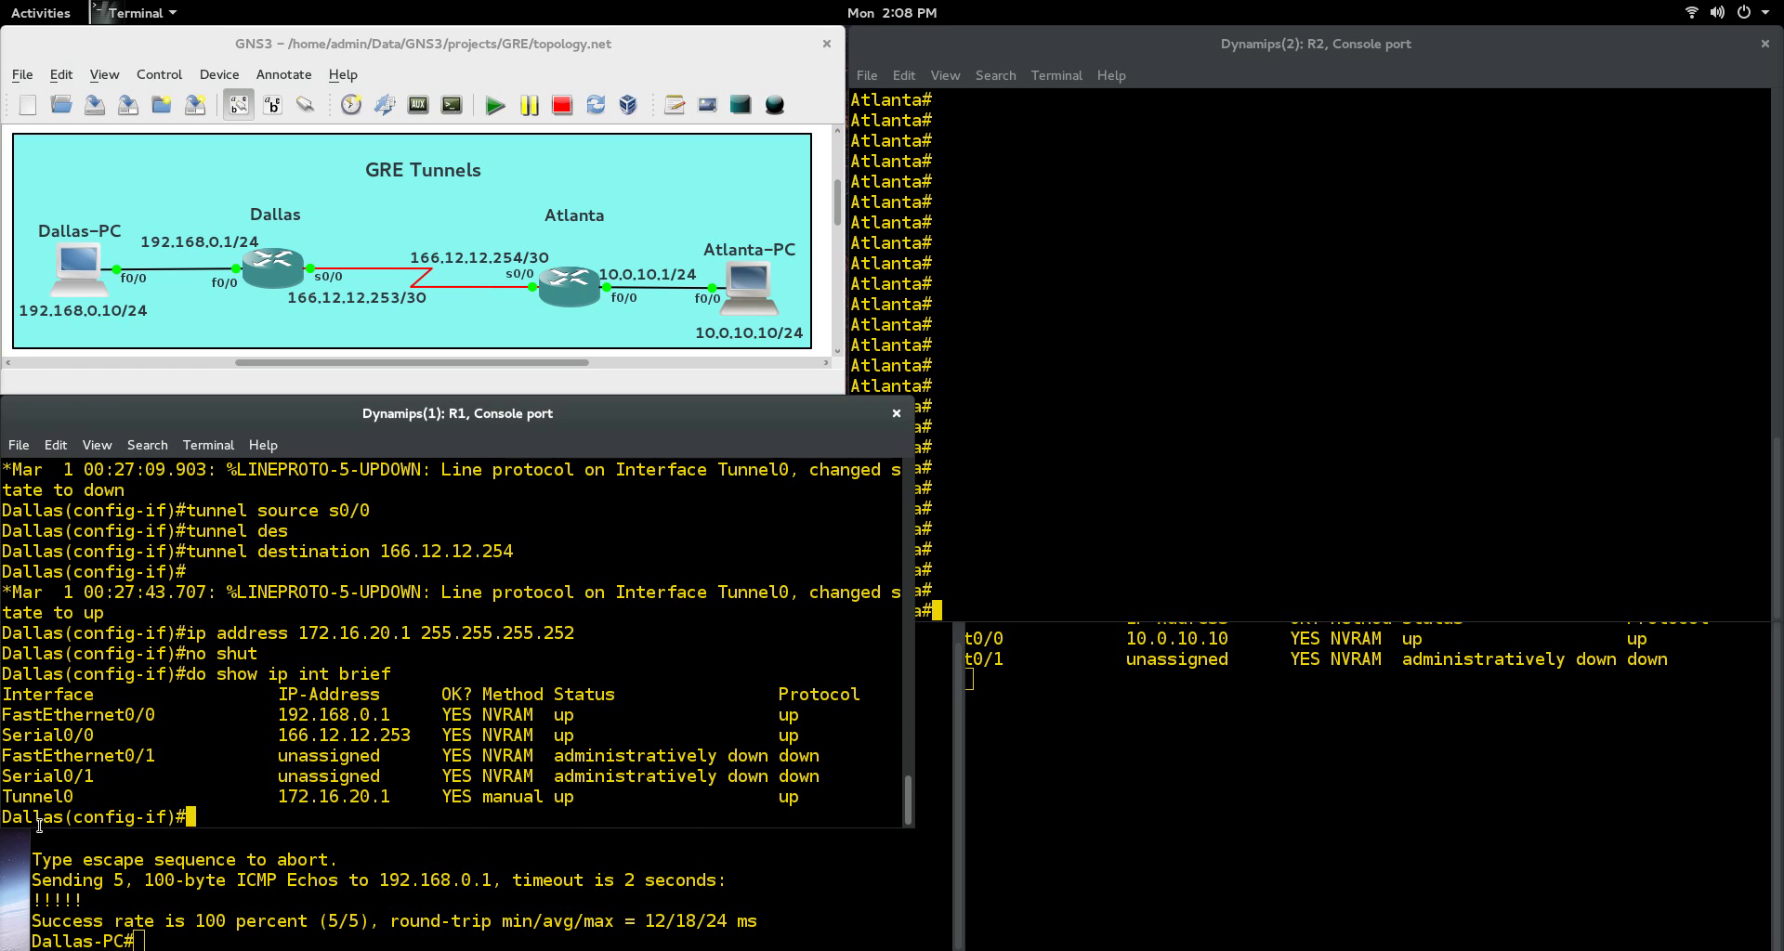
left_click_drag(42, 796, 409, 791)
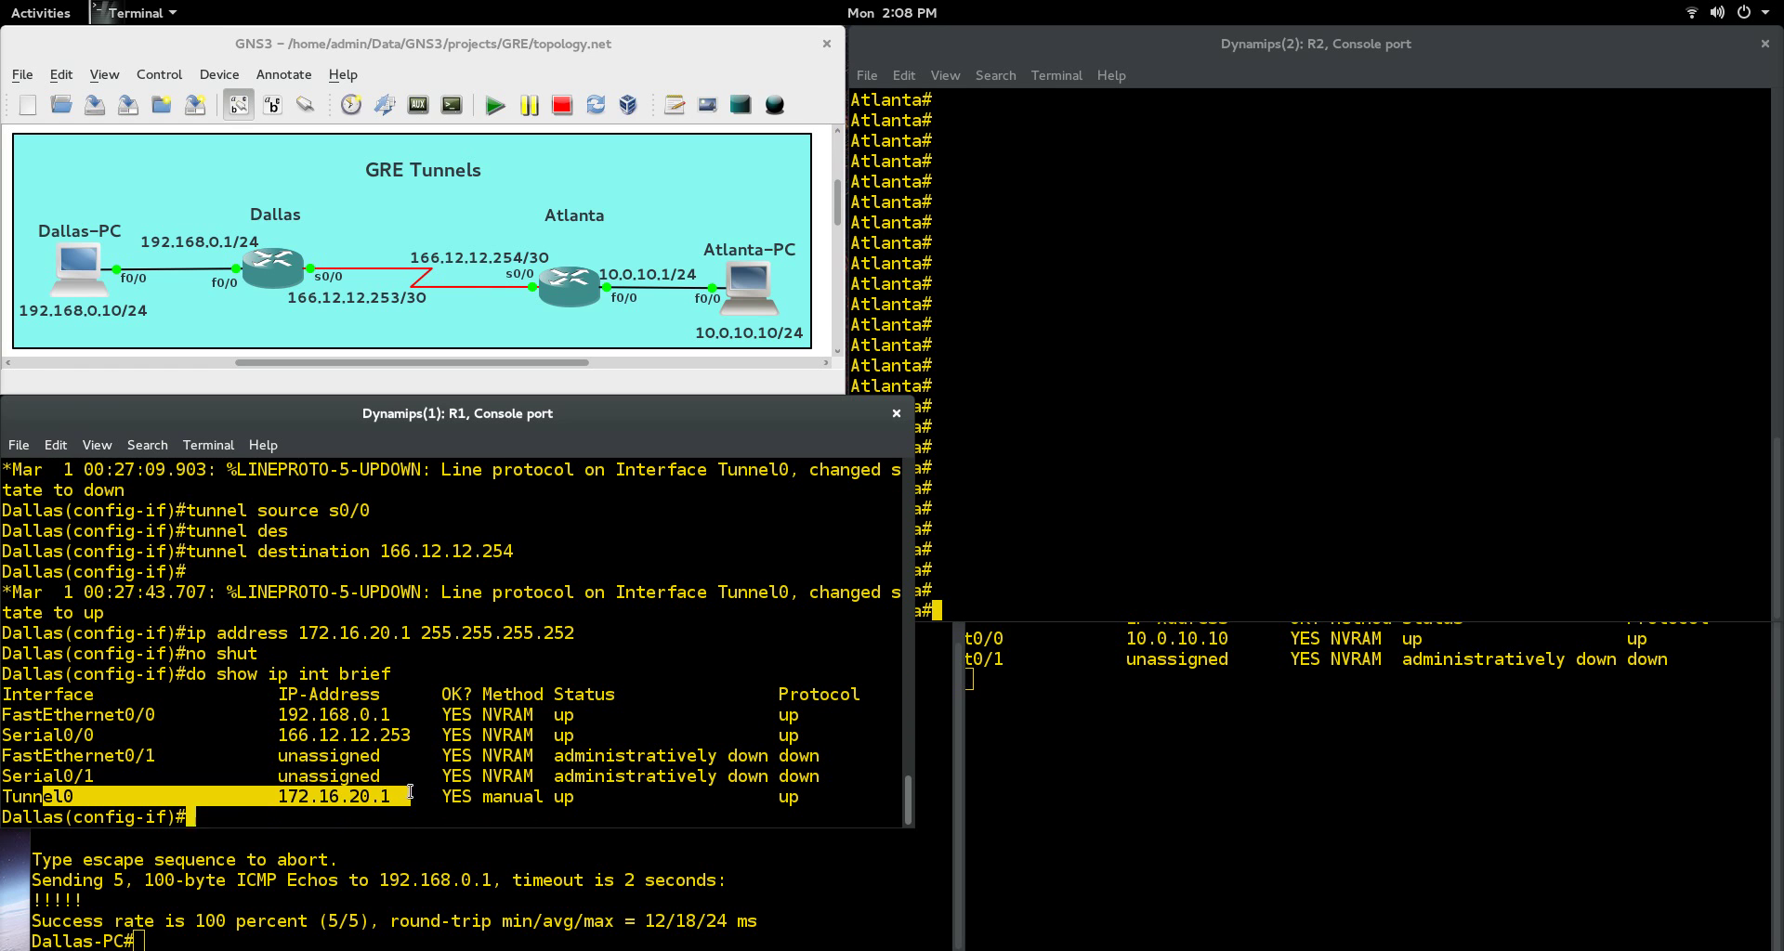
- On Atlanta, enter configuration mode and create interface Tunnel111
left_click(1553, 357)
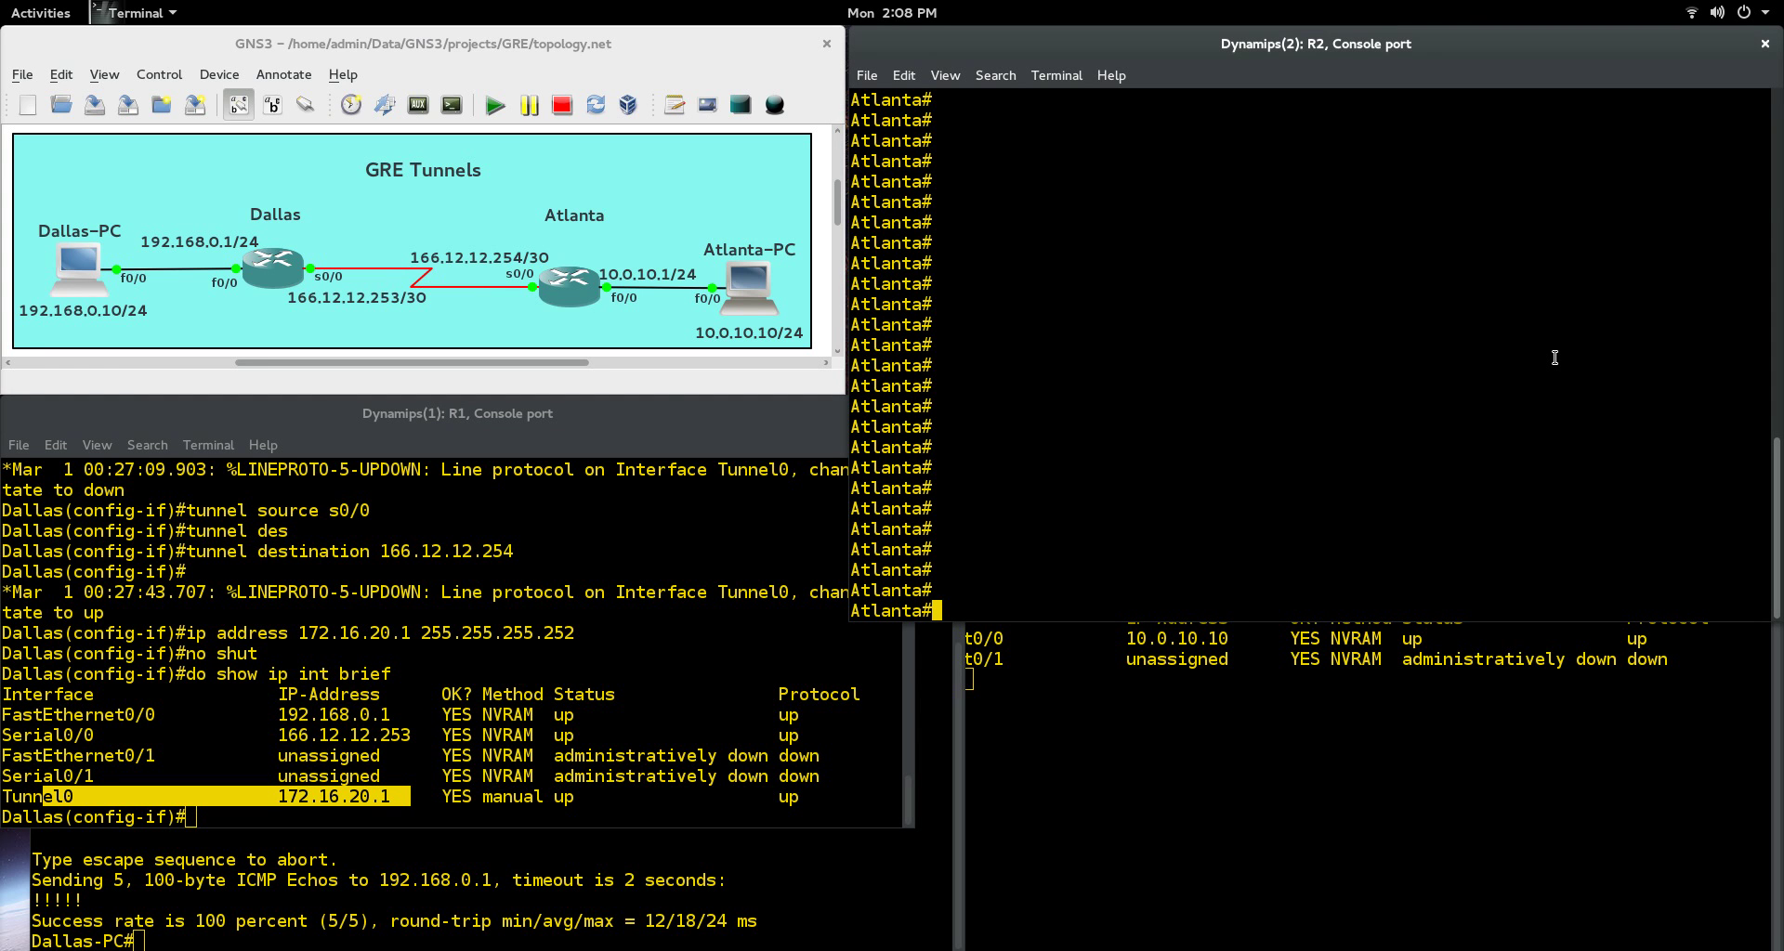
type("conf t")
key("Return")
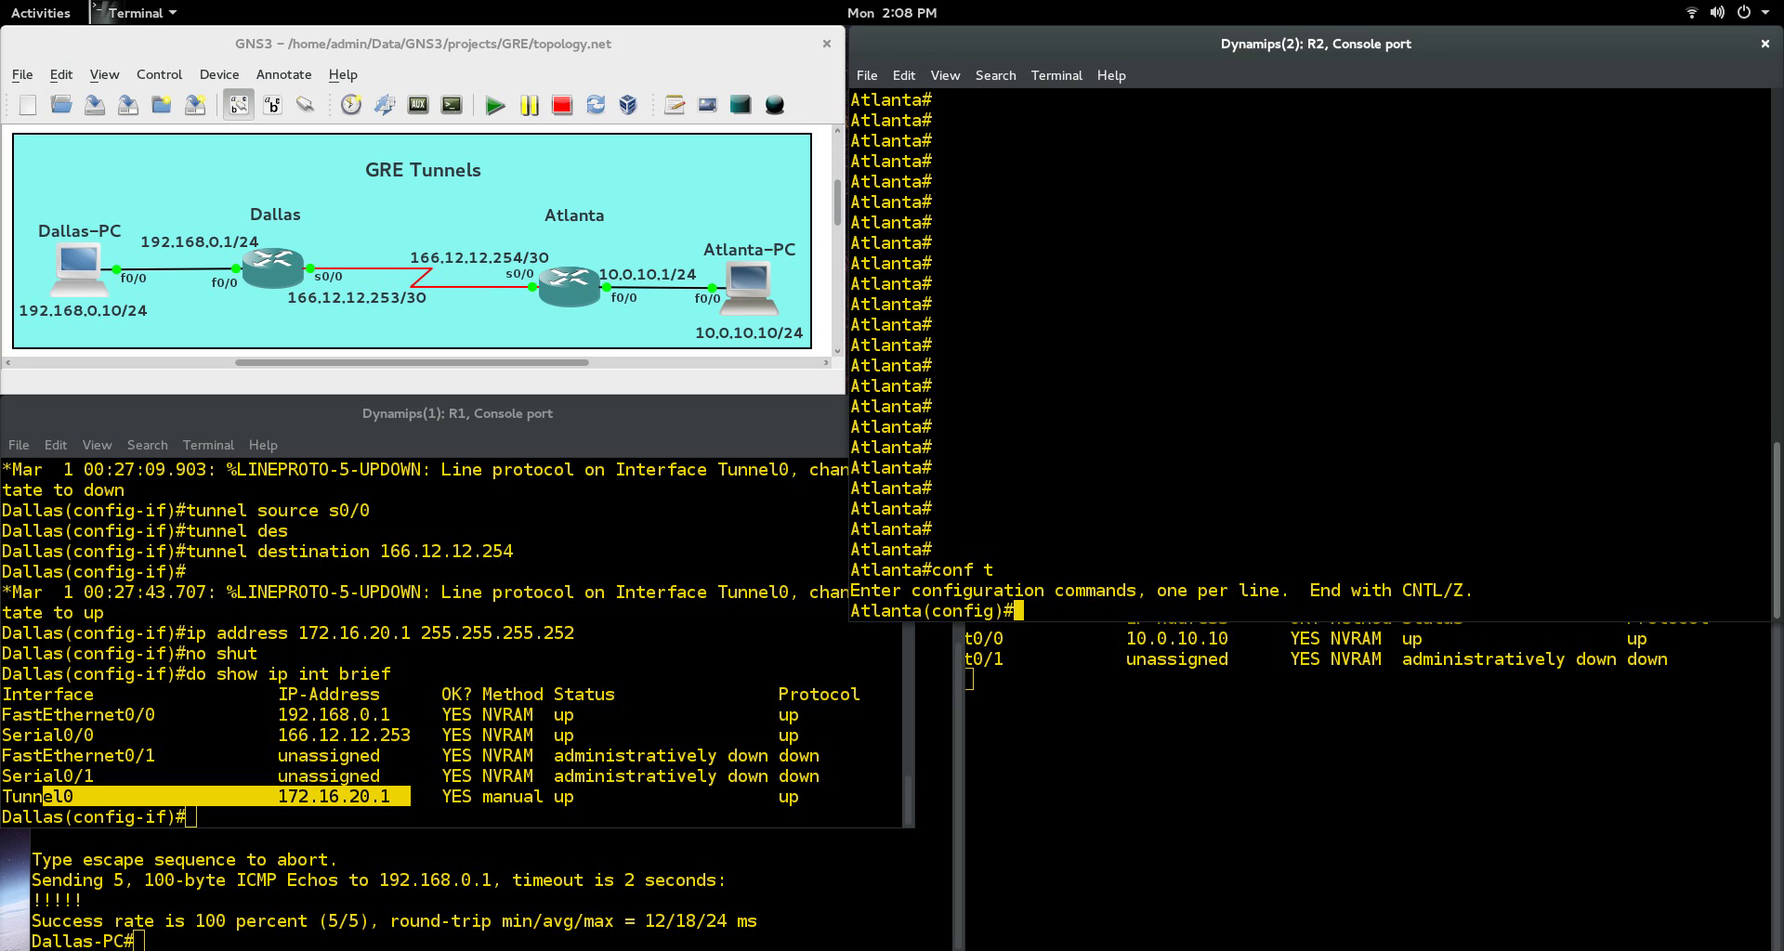
type("interface tunnel ")
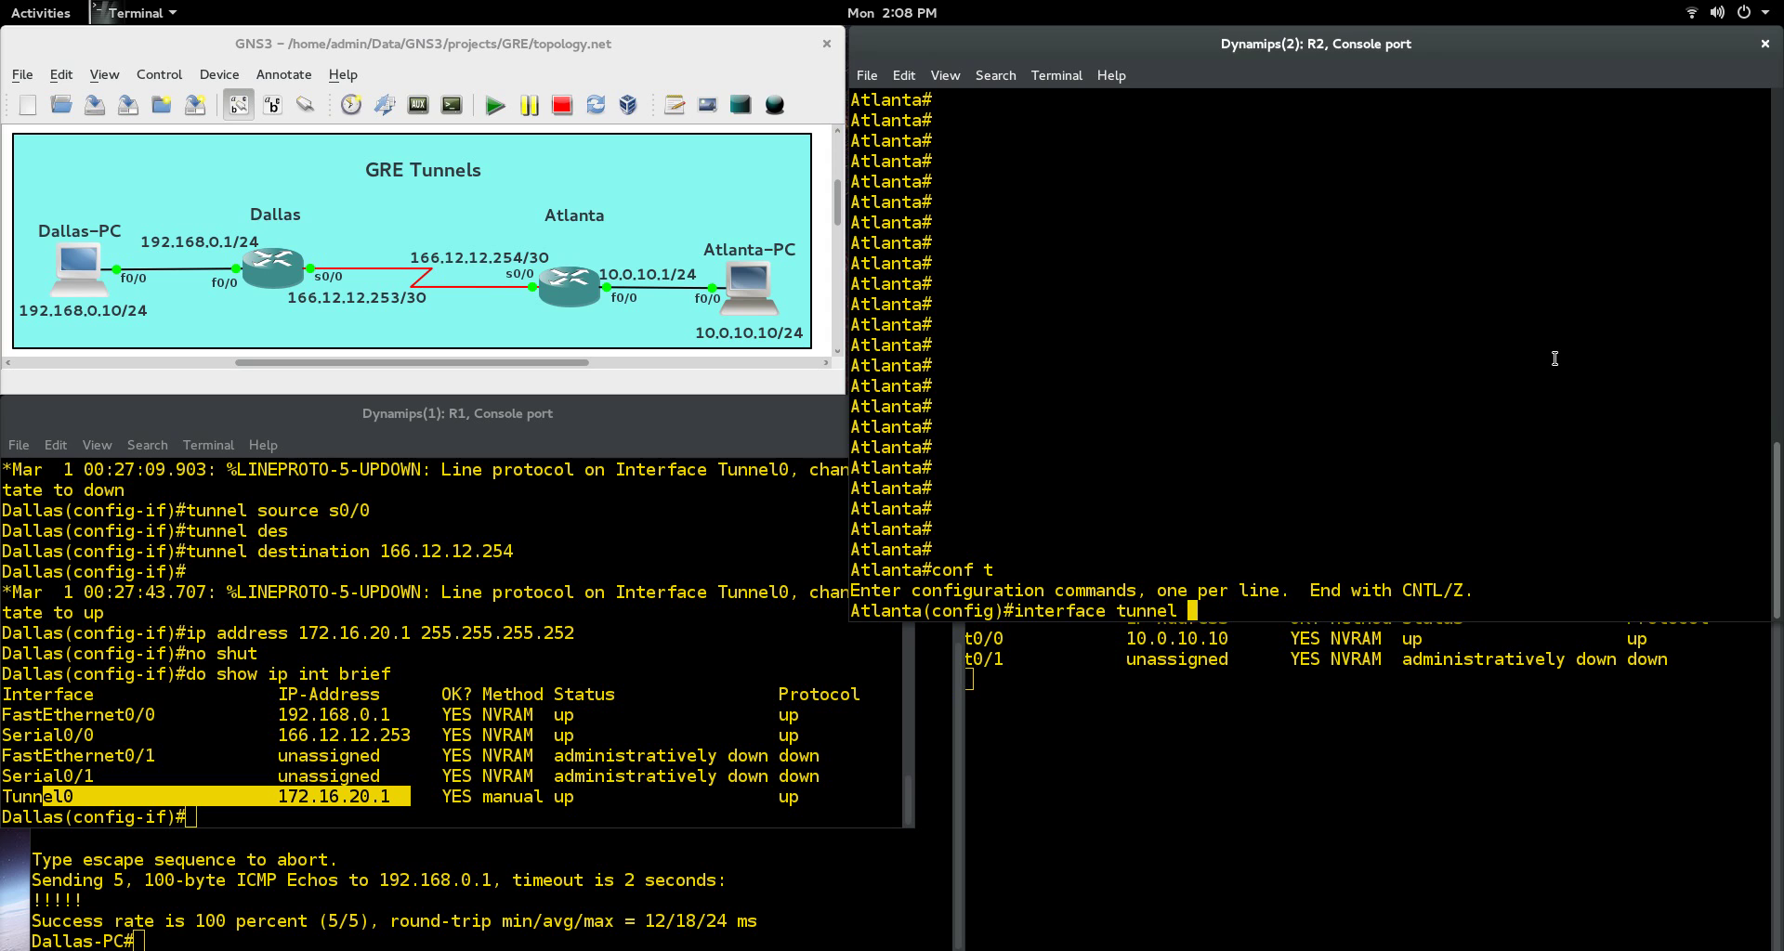
type("111")
key("Return")
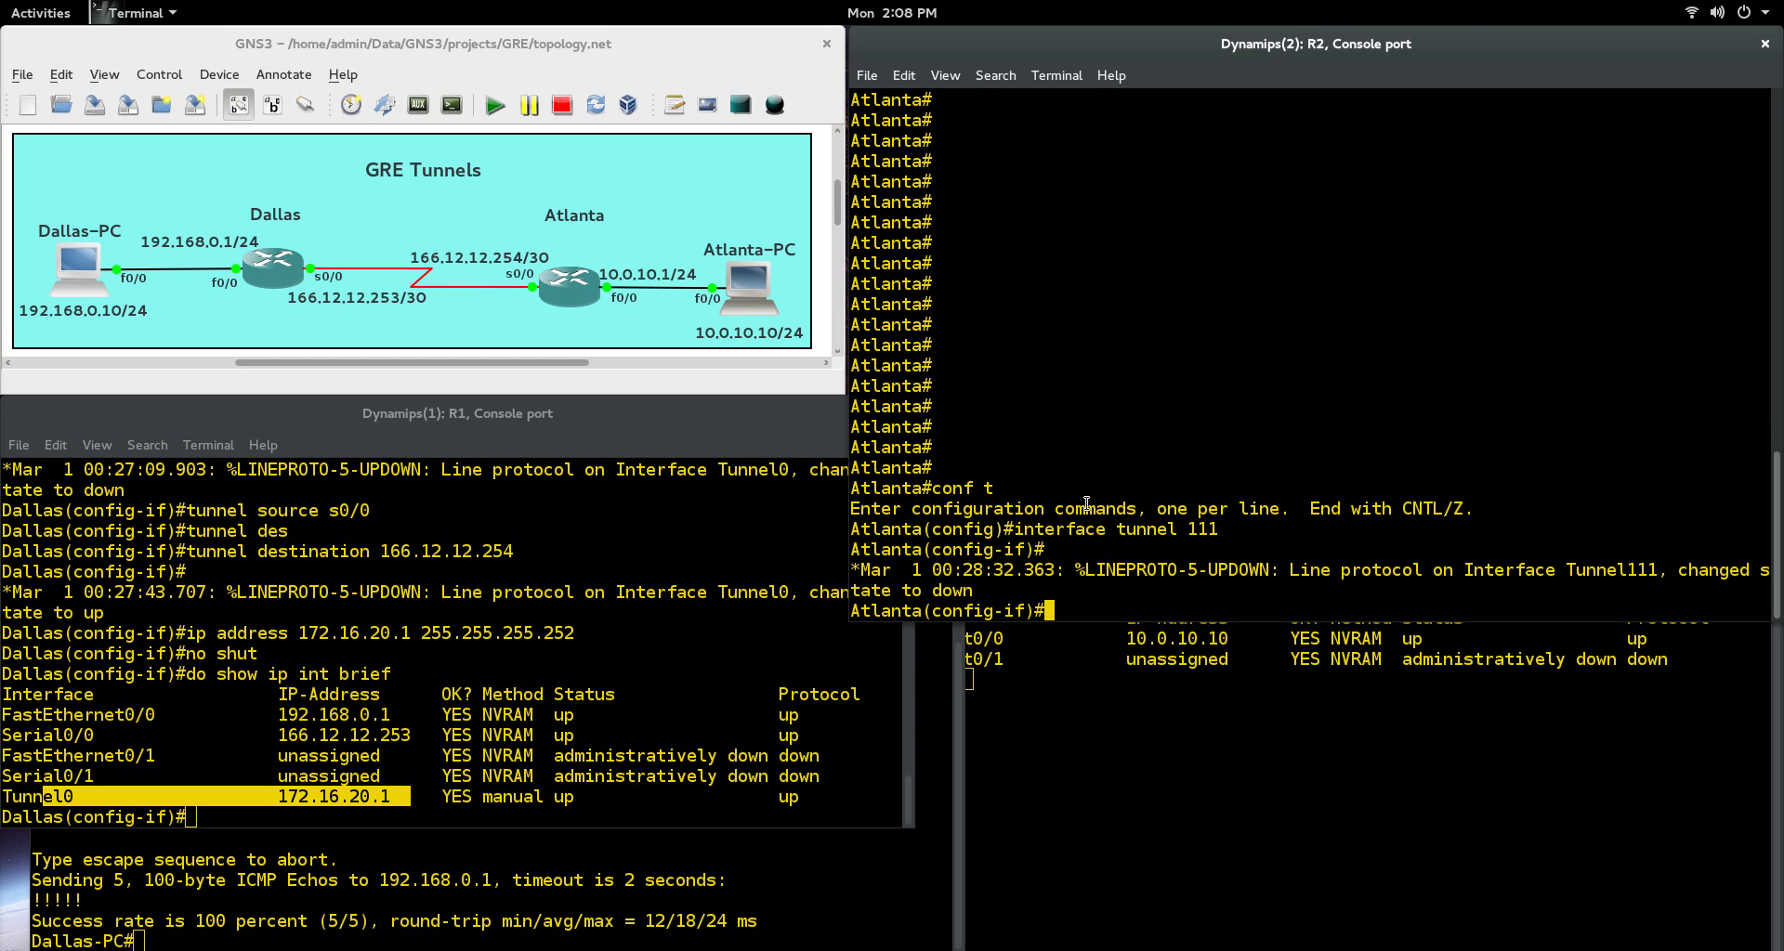
- Source Tunnel111 from 166.12.12.254, aim it at 166.12.12.253, and enable it
type("tunnel source")
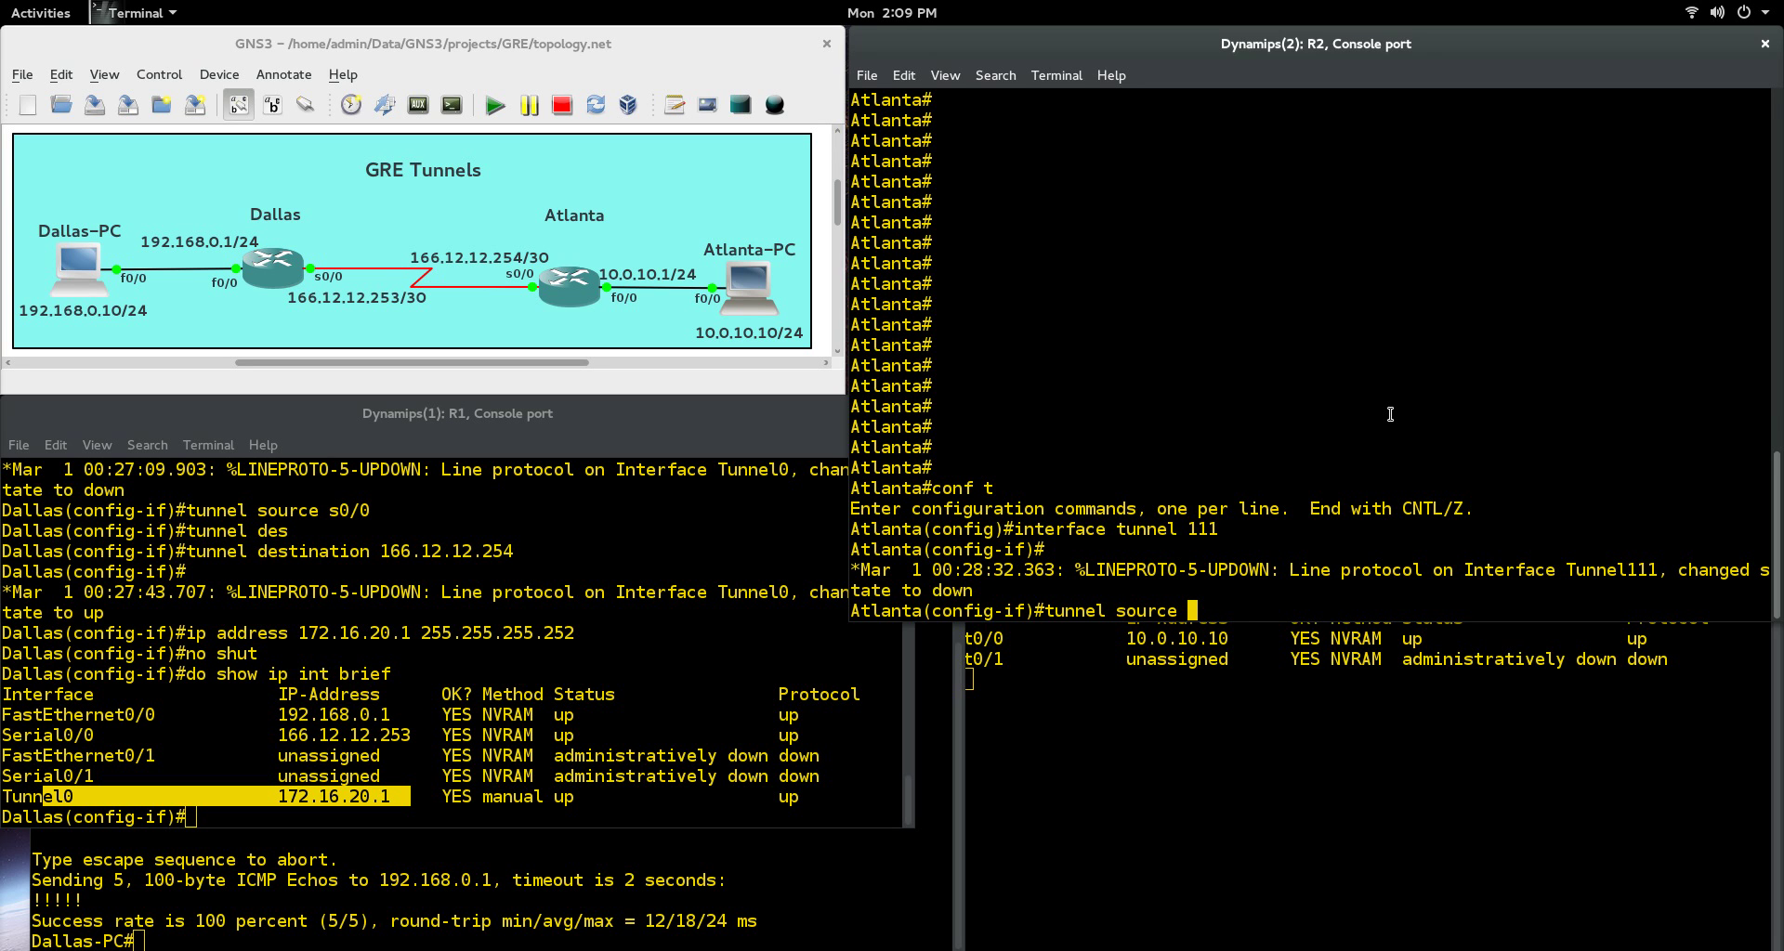
type("166.12.12.254")
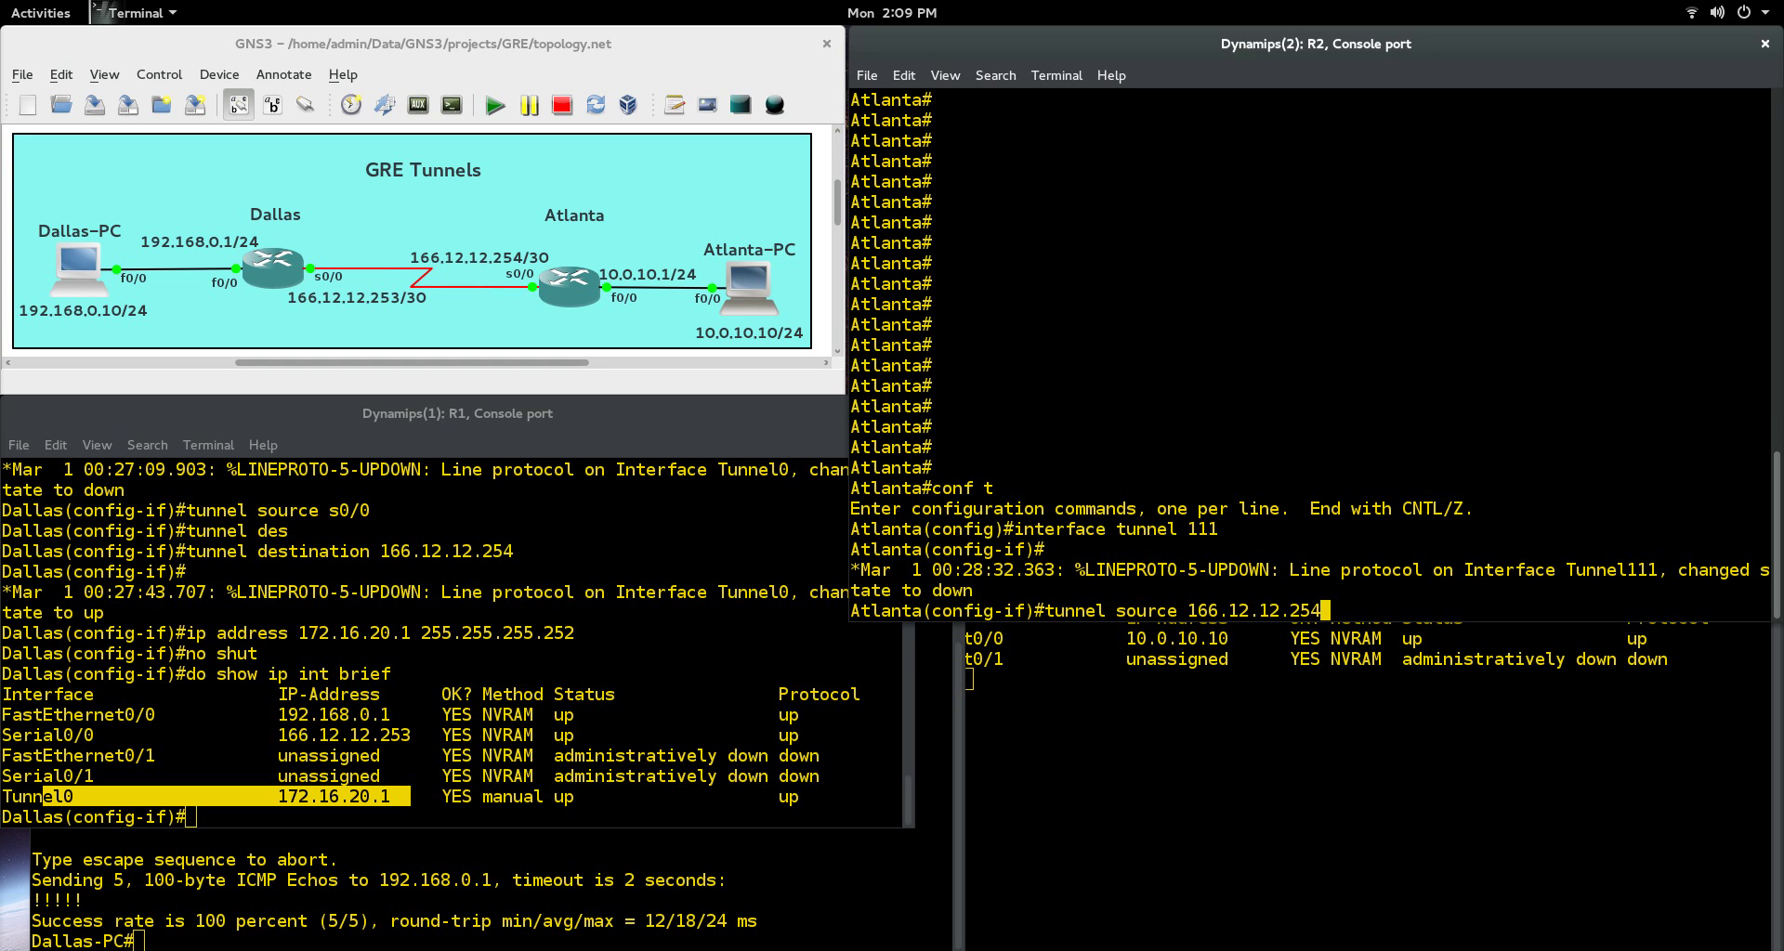
key("Return")
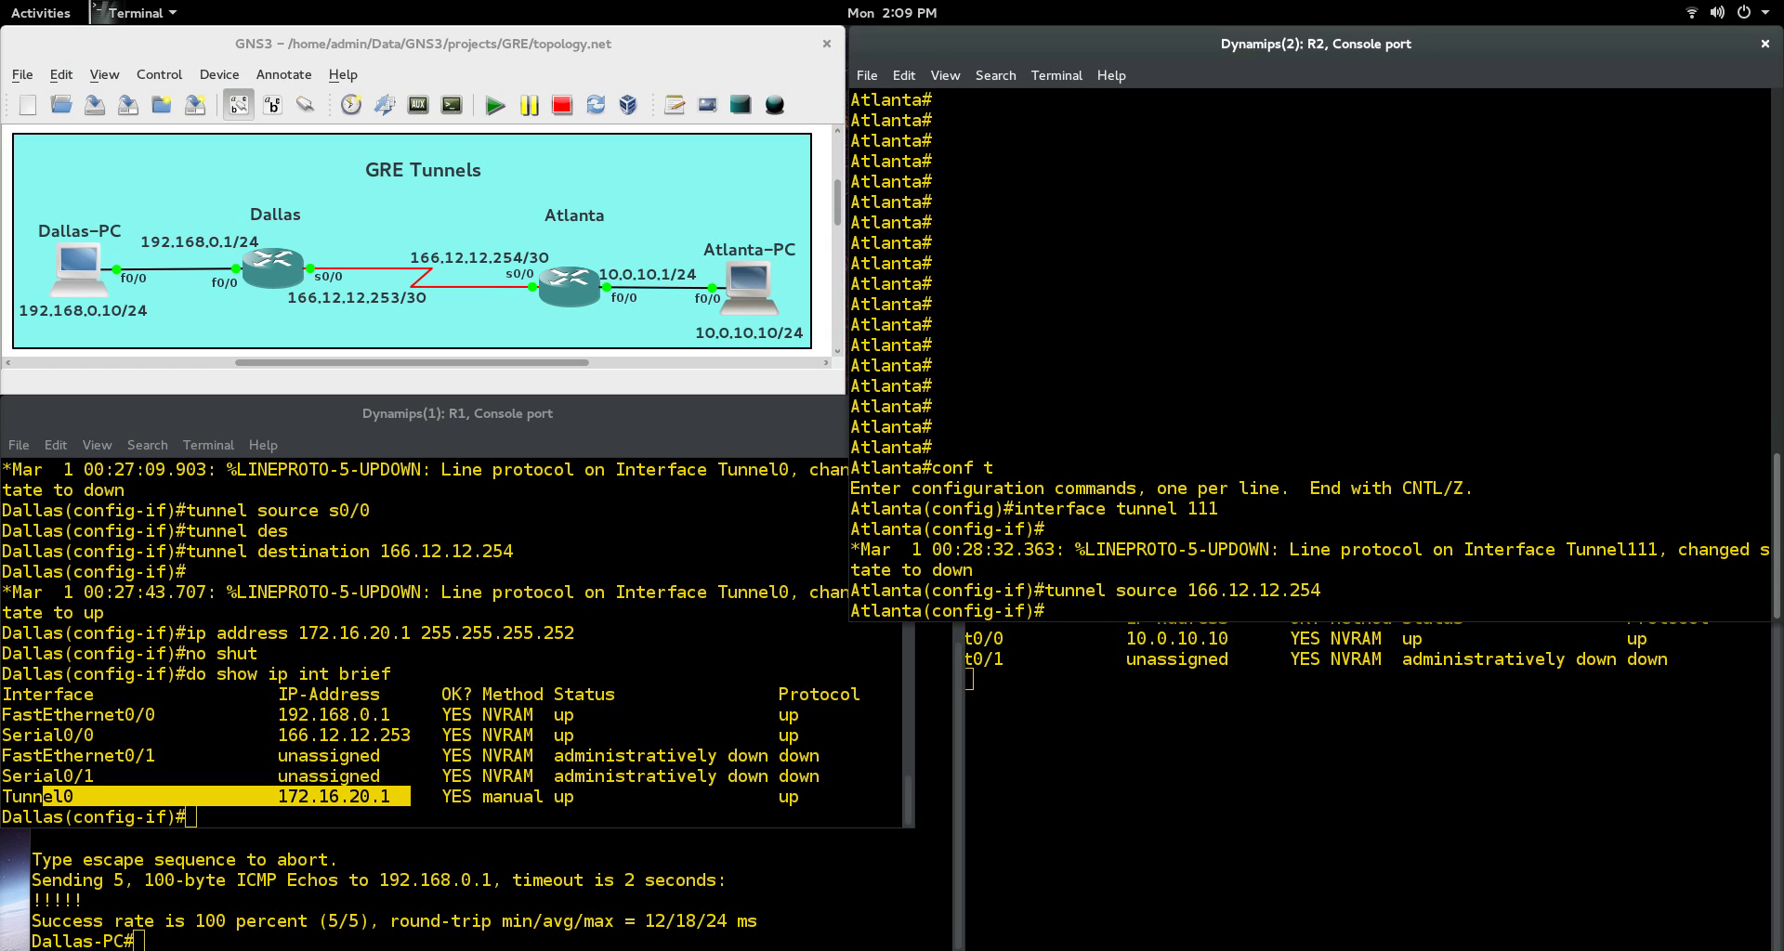
type("tunnel destination")
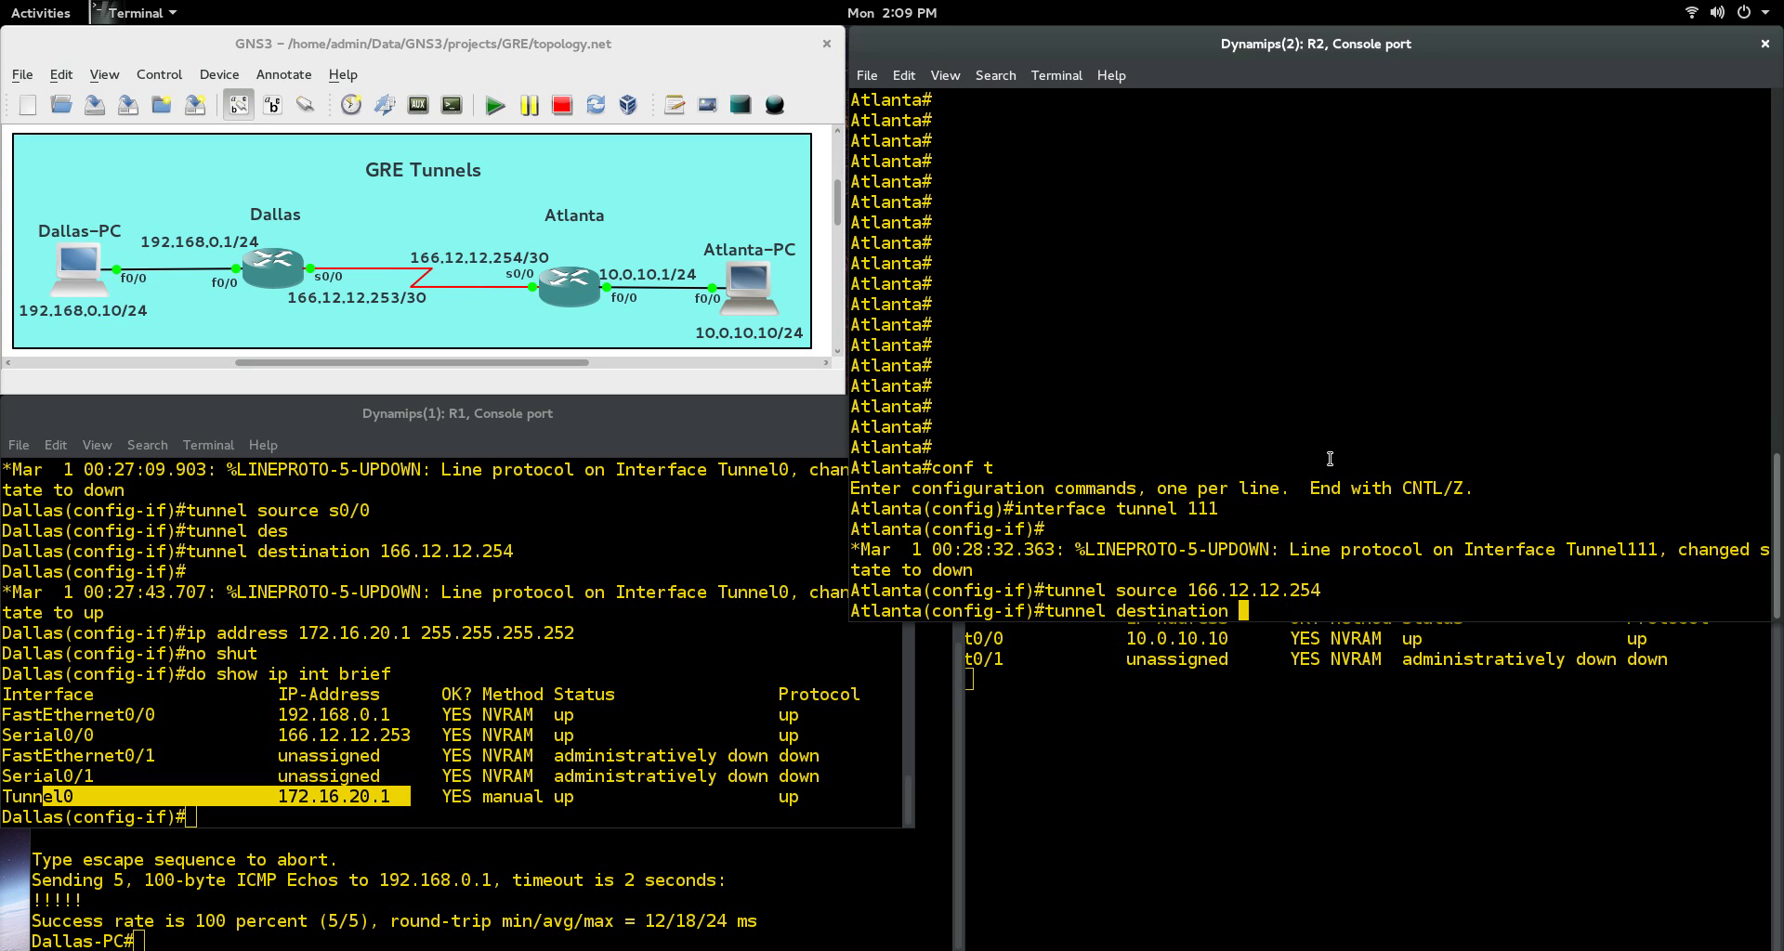
type("166.12.12.253")
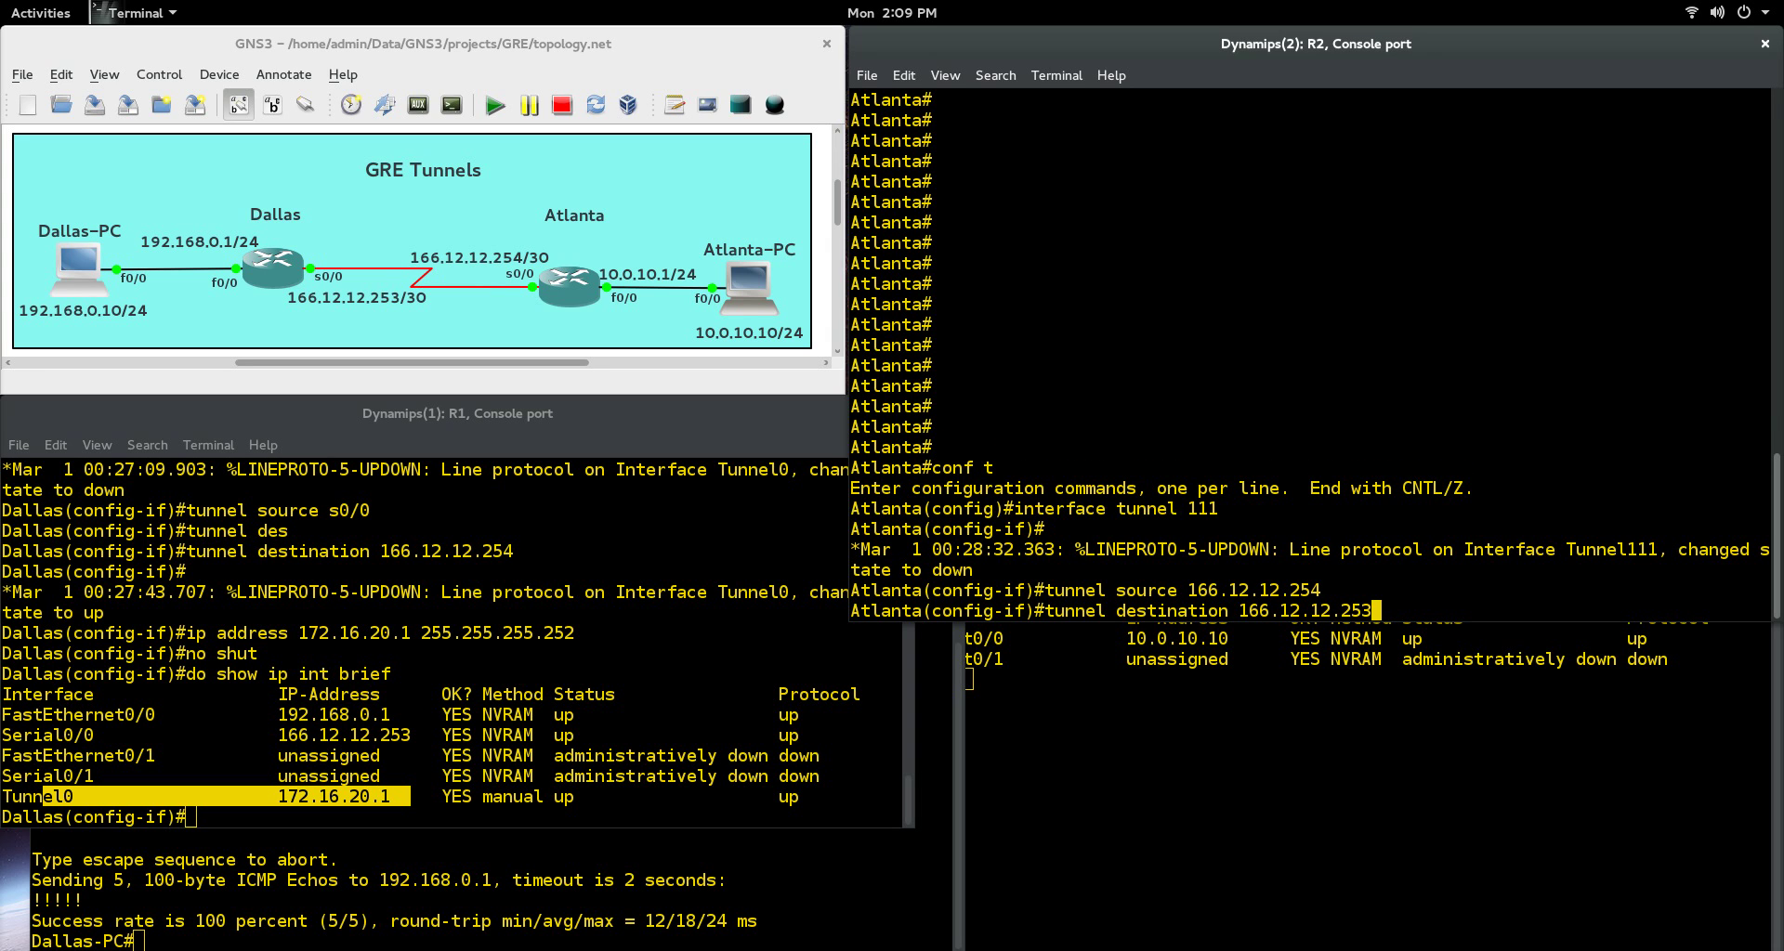
key("Return")
type("no shut")
key("Return")
type("do show ip int brief")
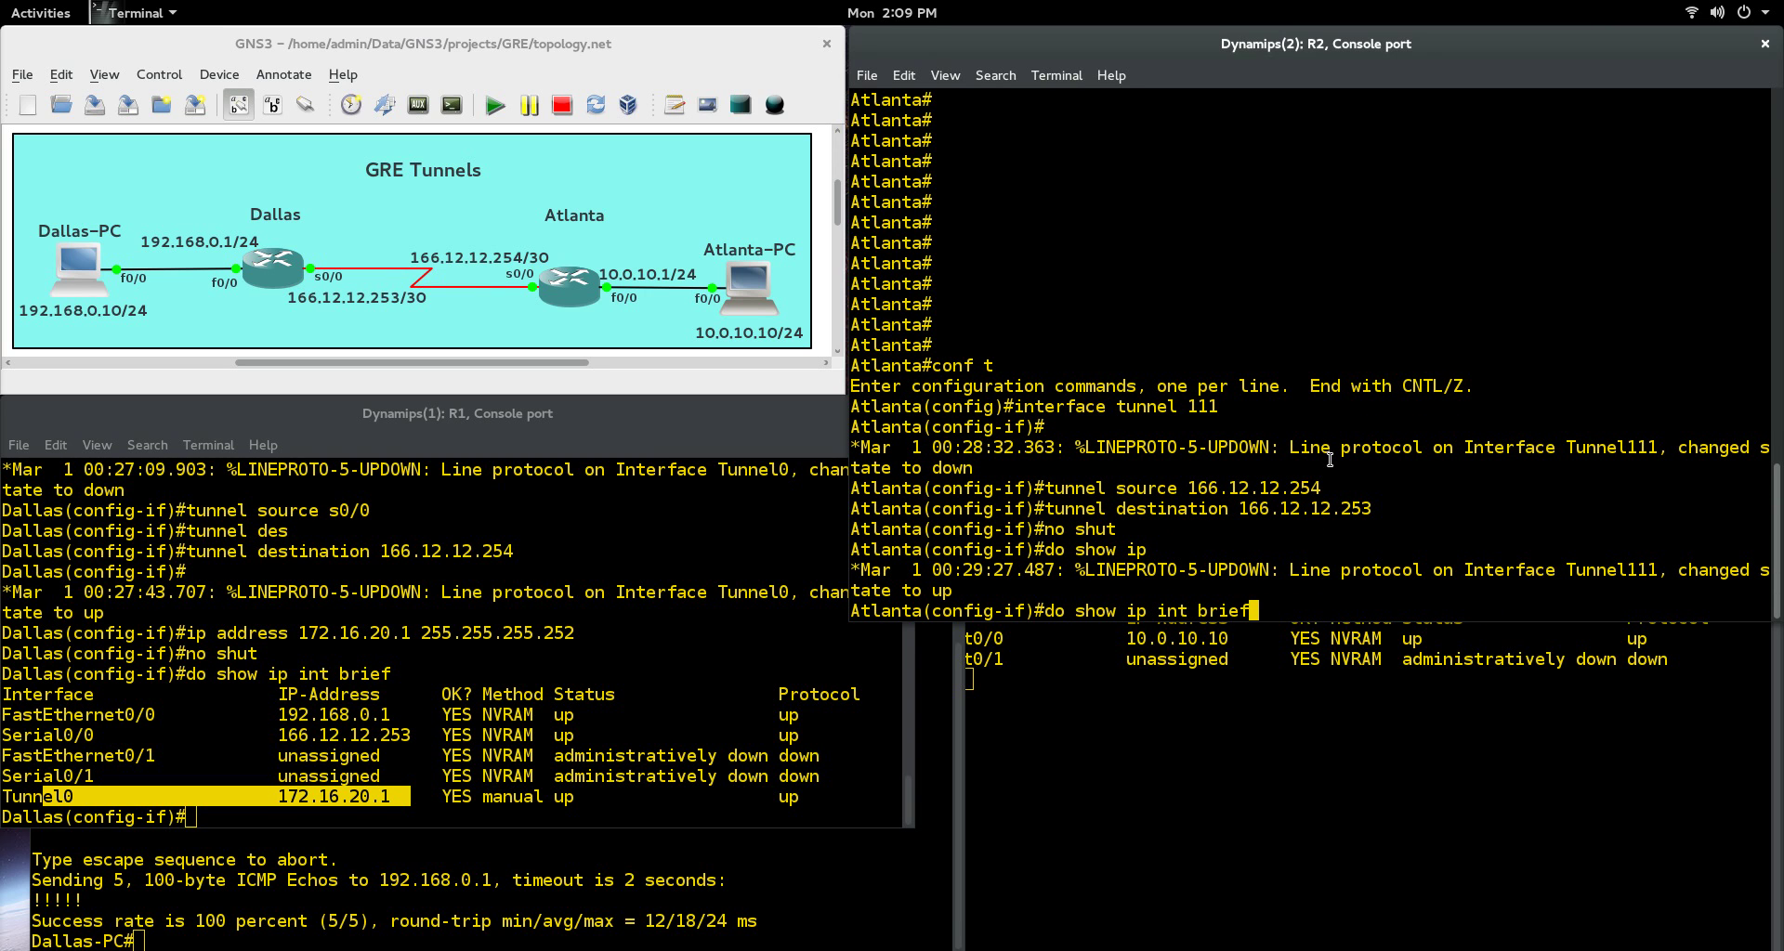
- Assign 172.16.20.2 255.255.255.252 to Tunnel111 and enable it
key("Return")
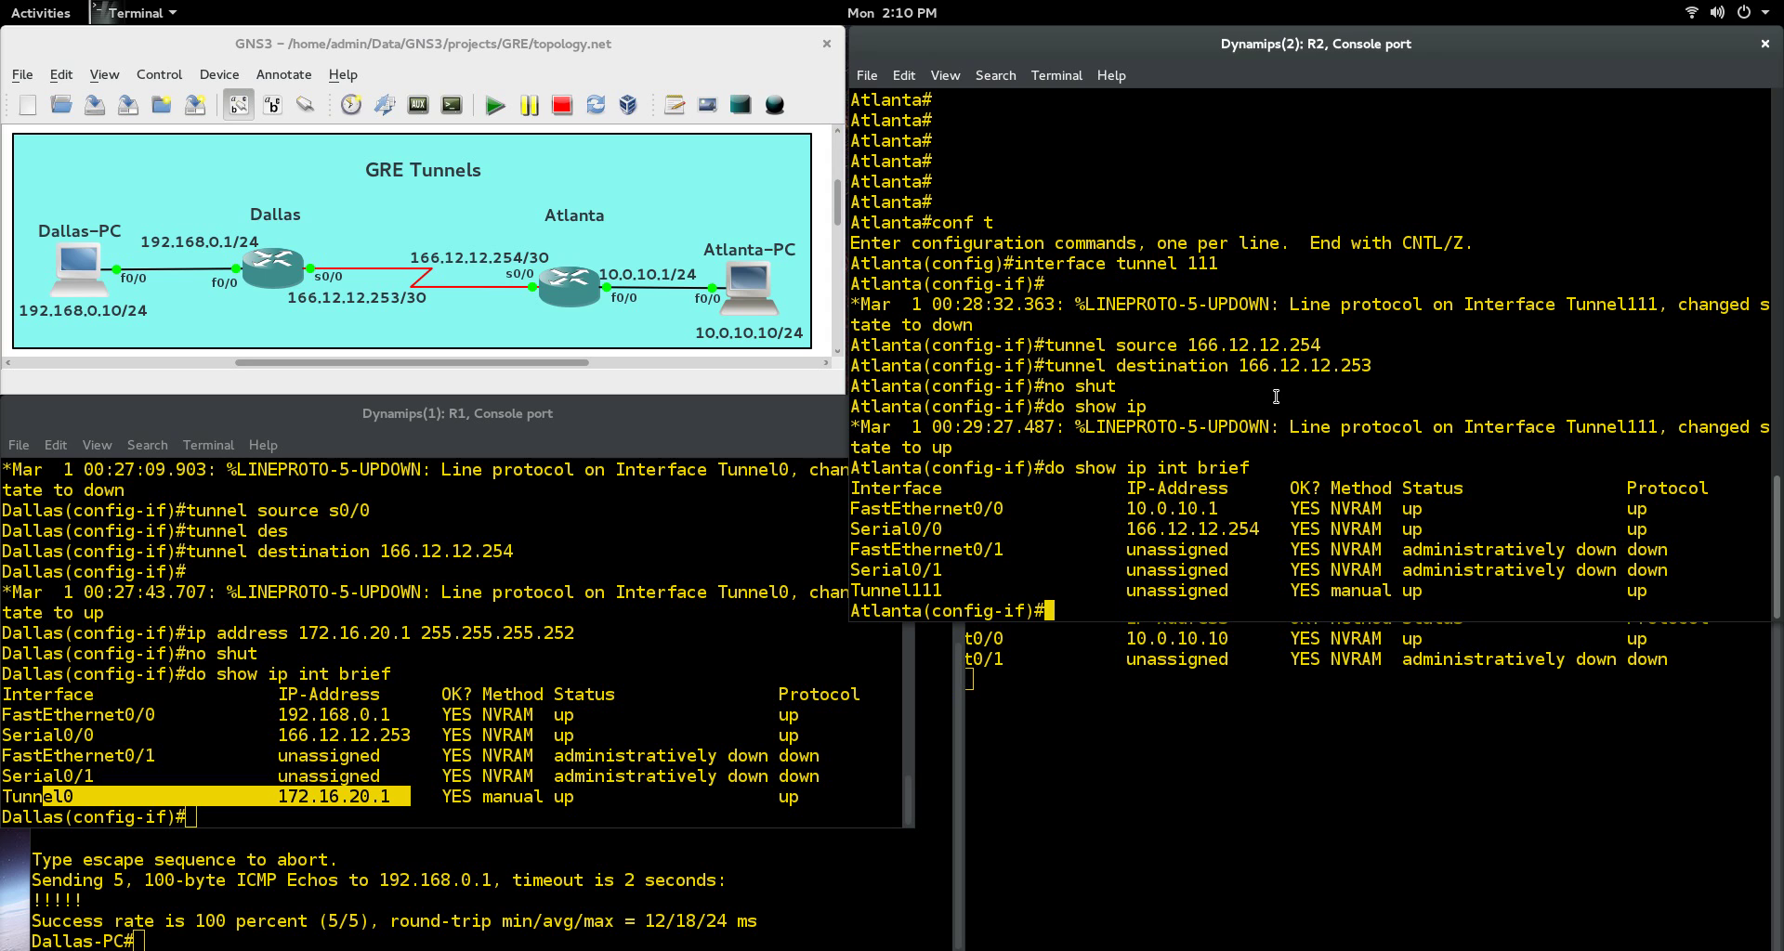
type("ip")
type("address 172.1")
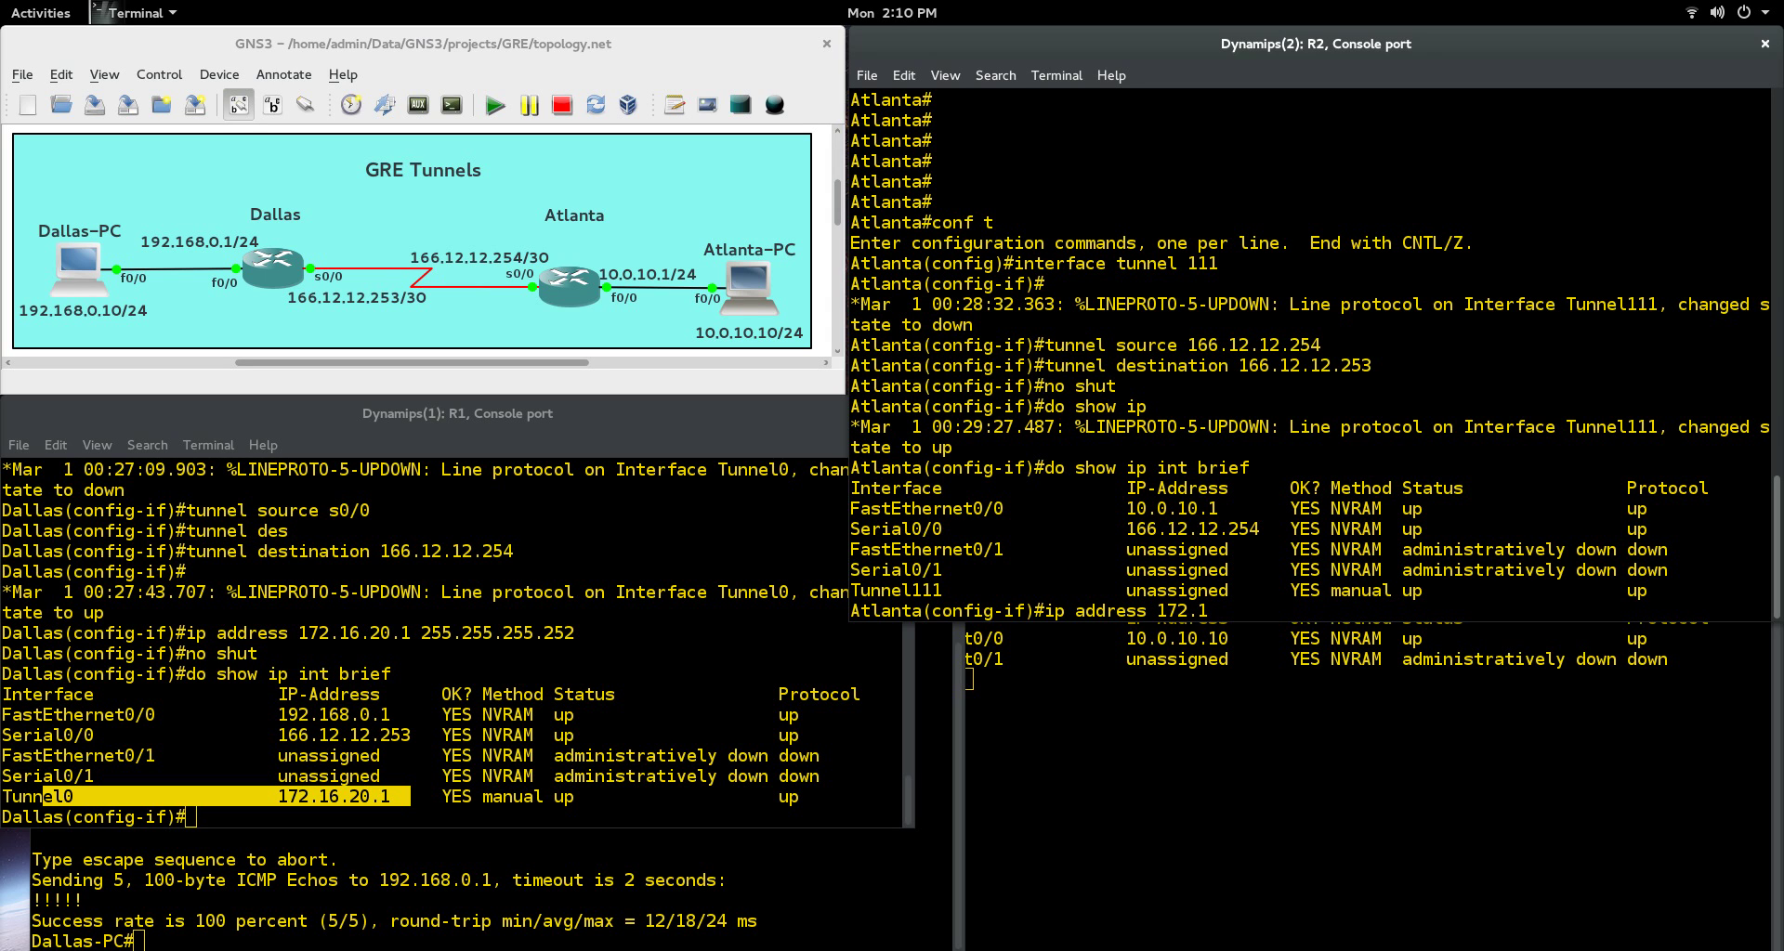
type("6.20.2 255.255.255.252")
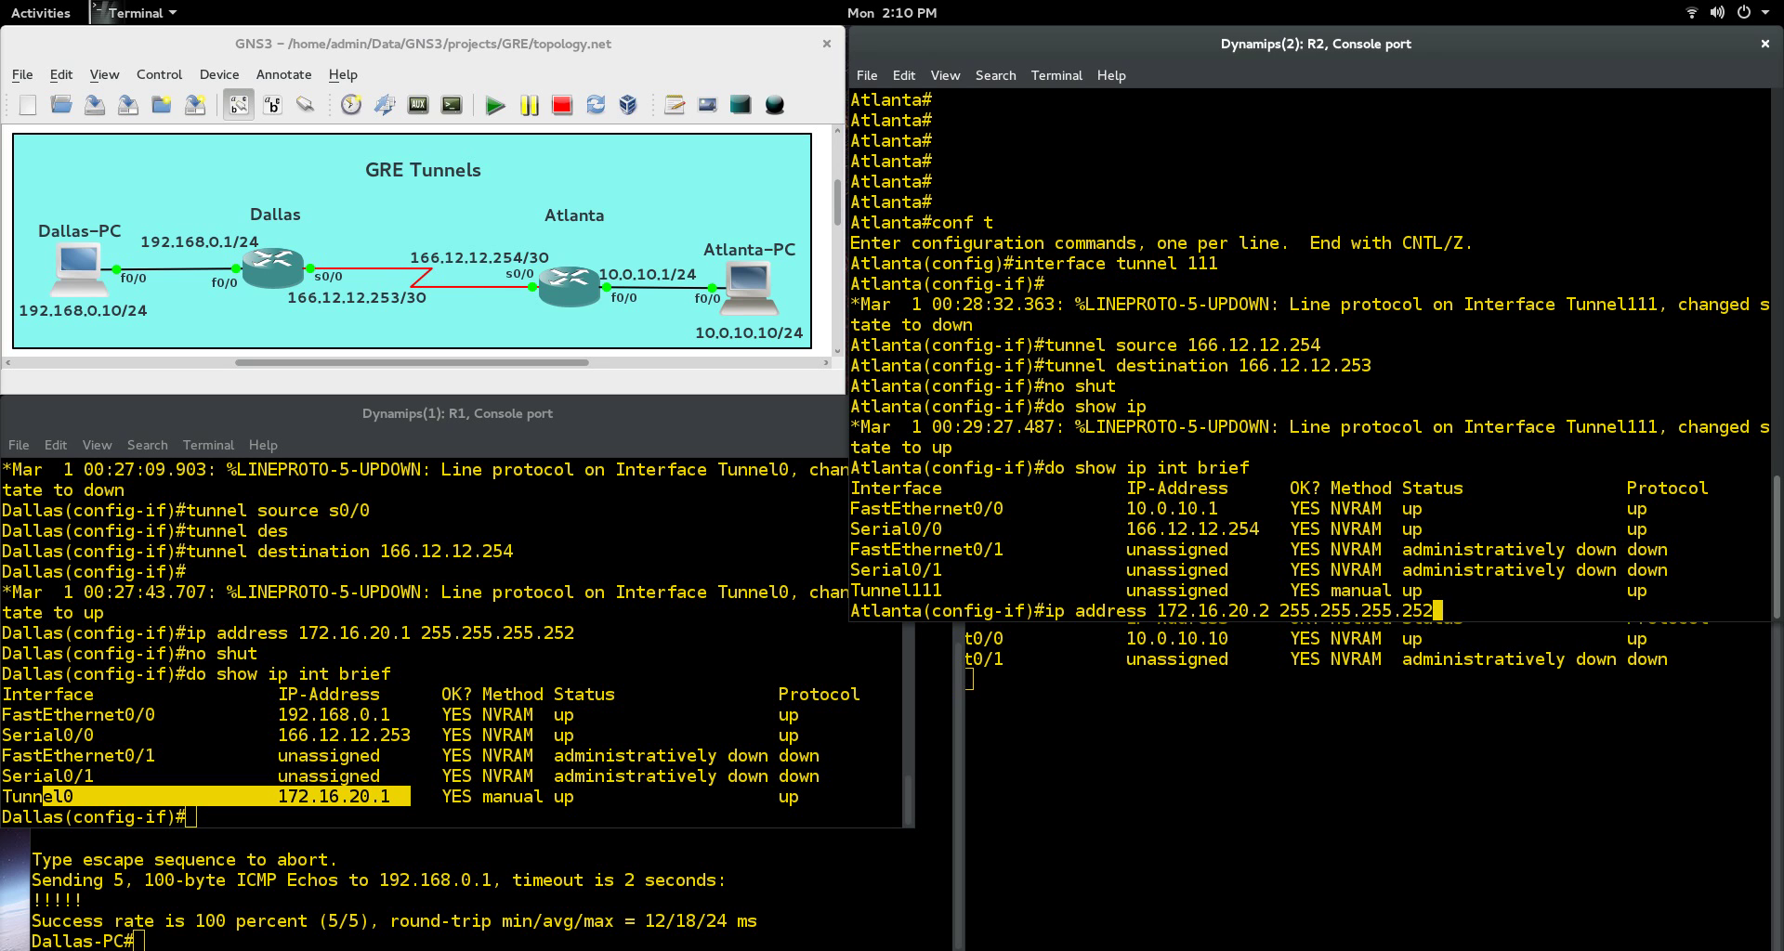
key("Return")
type("no")
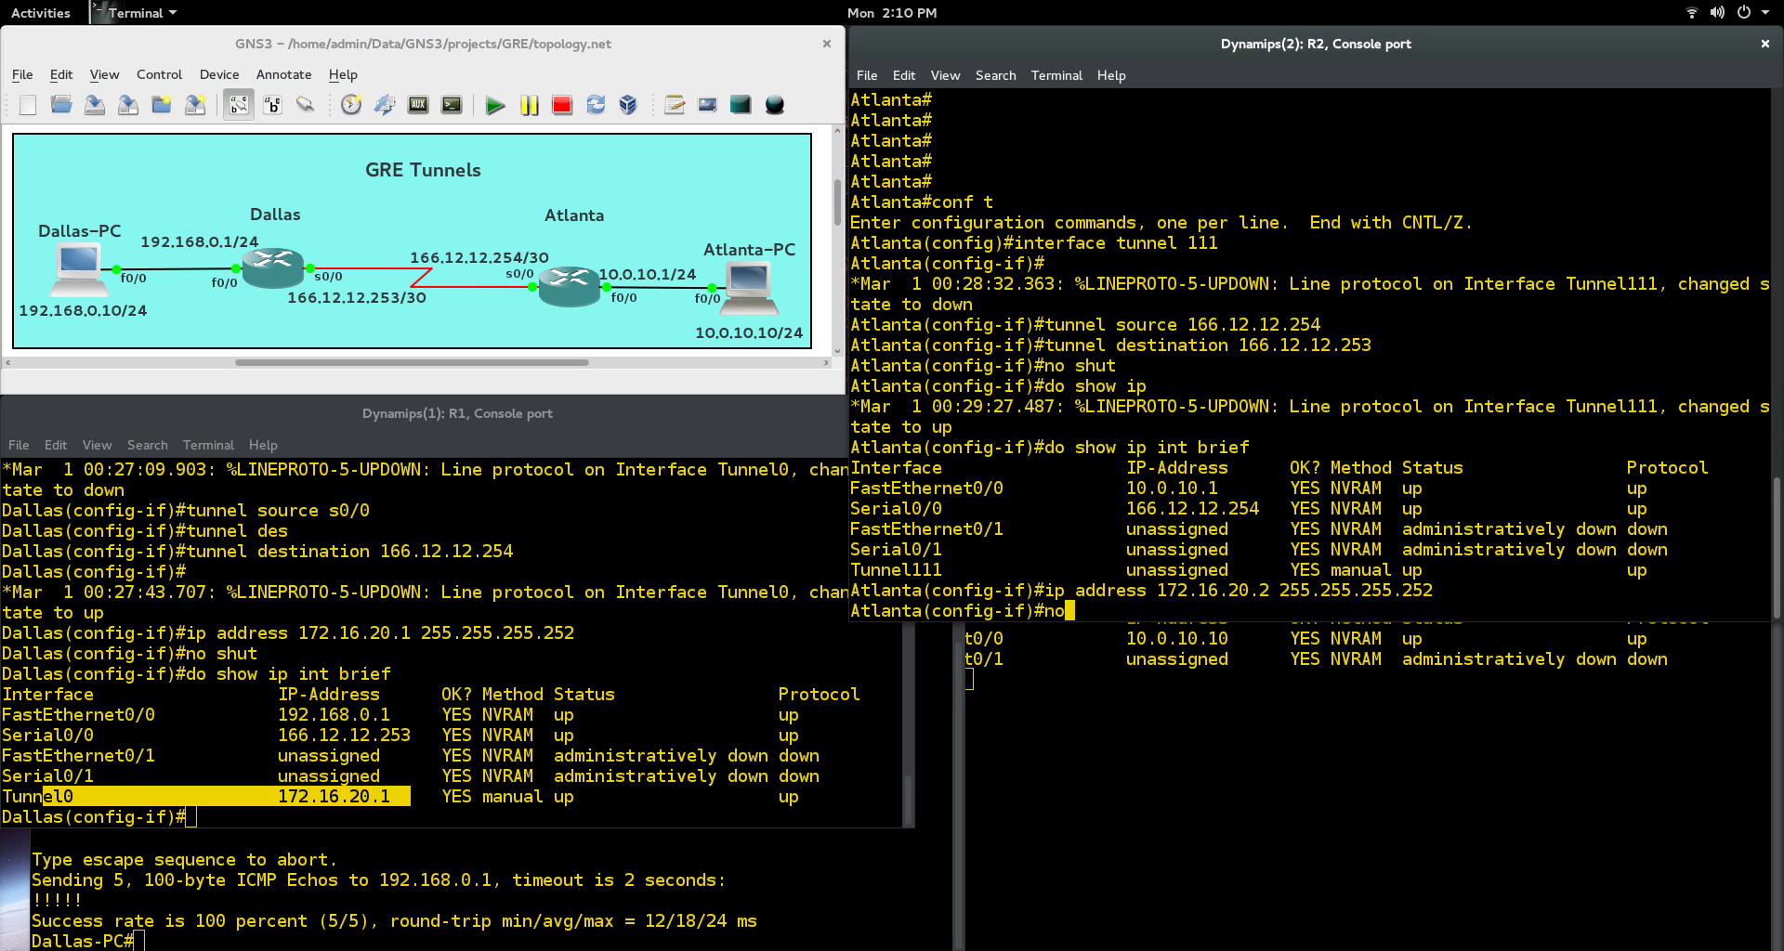
type(" shut")
key("Return")
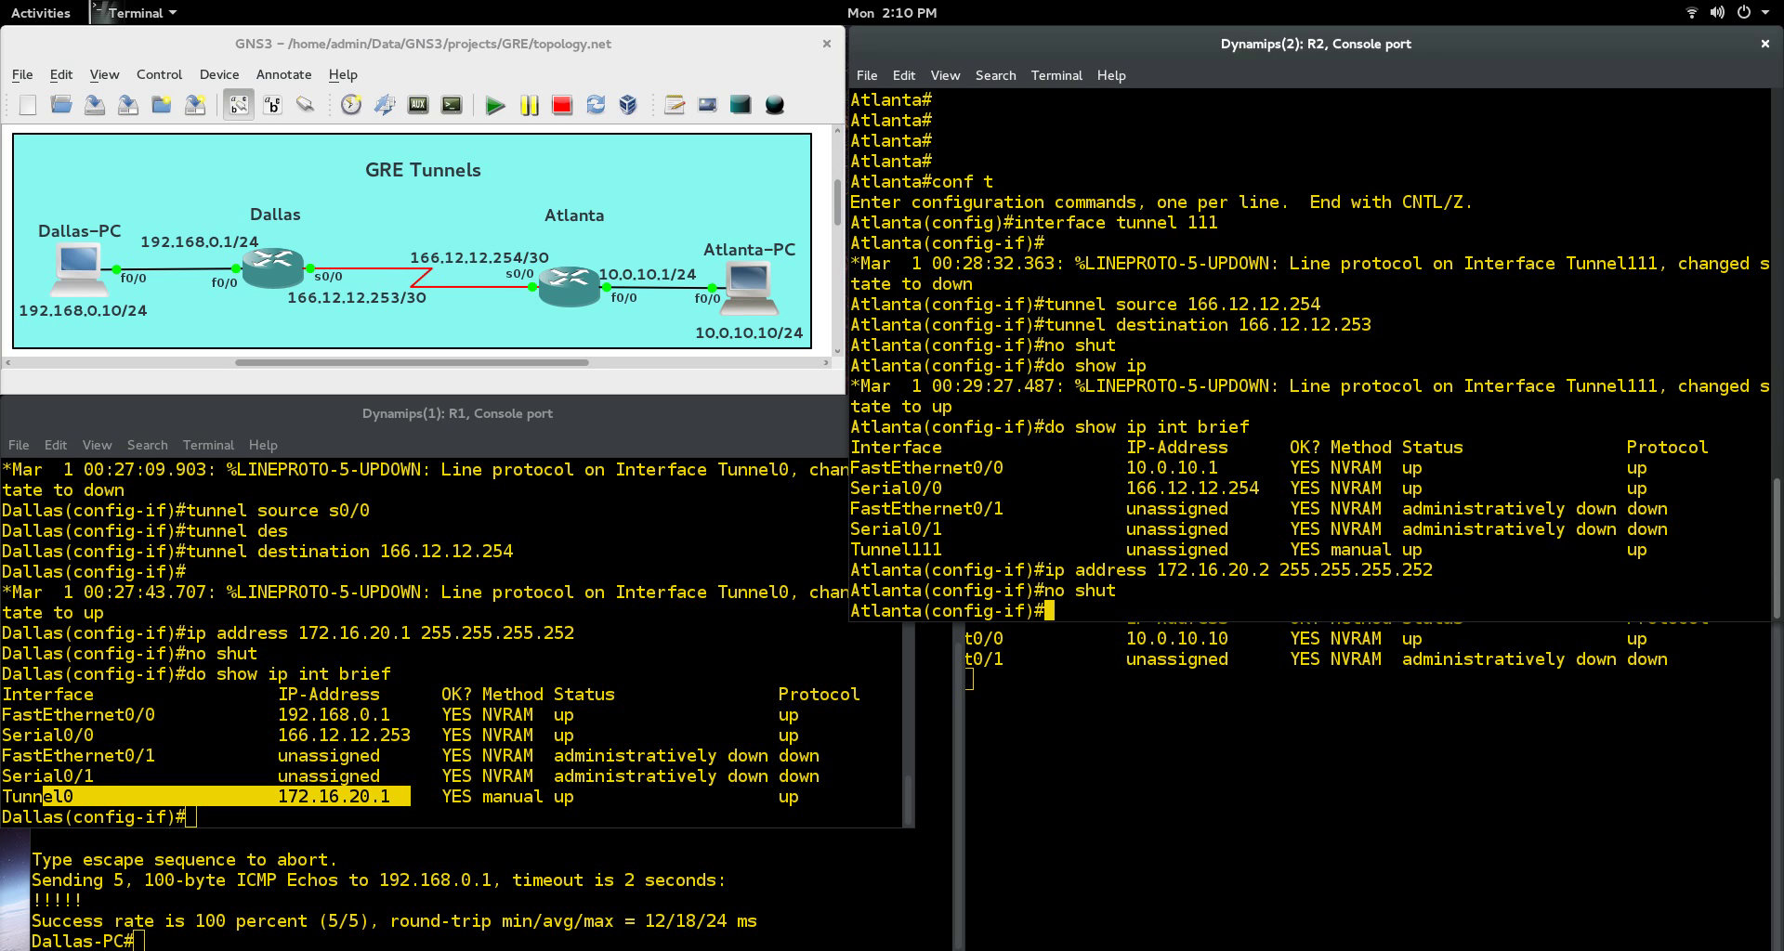
- Verify the interface brief lists Tunnel111 up/up with address 172.16.20.2
key("Return")
type("do show ip int brief")
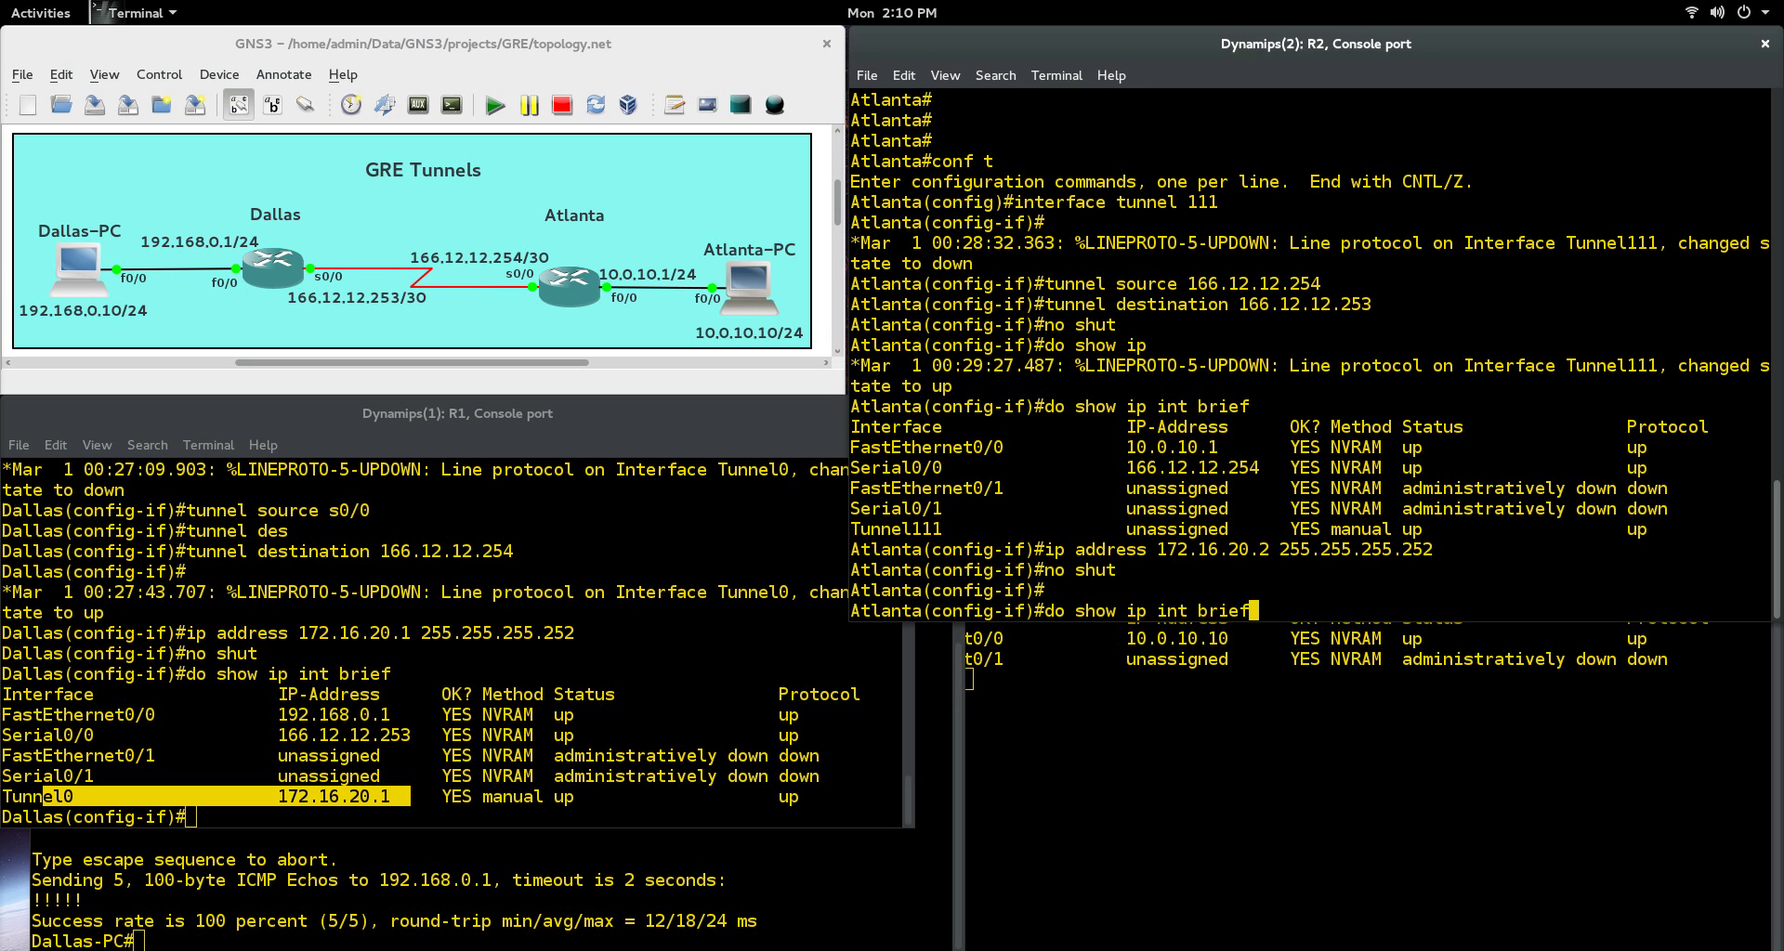
key("Return")
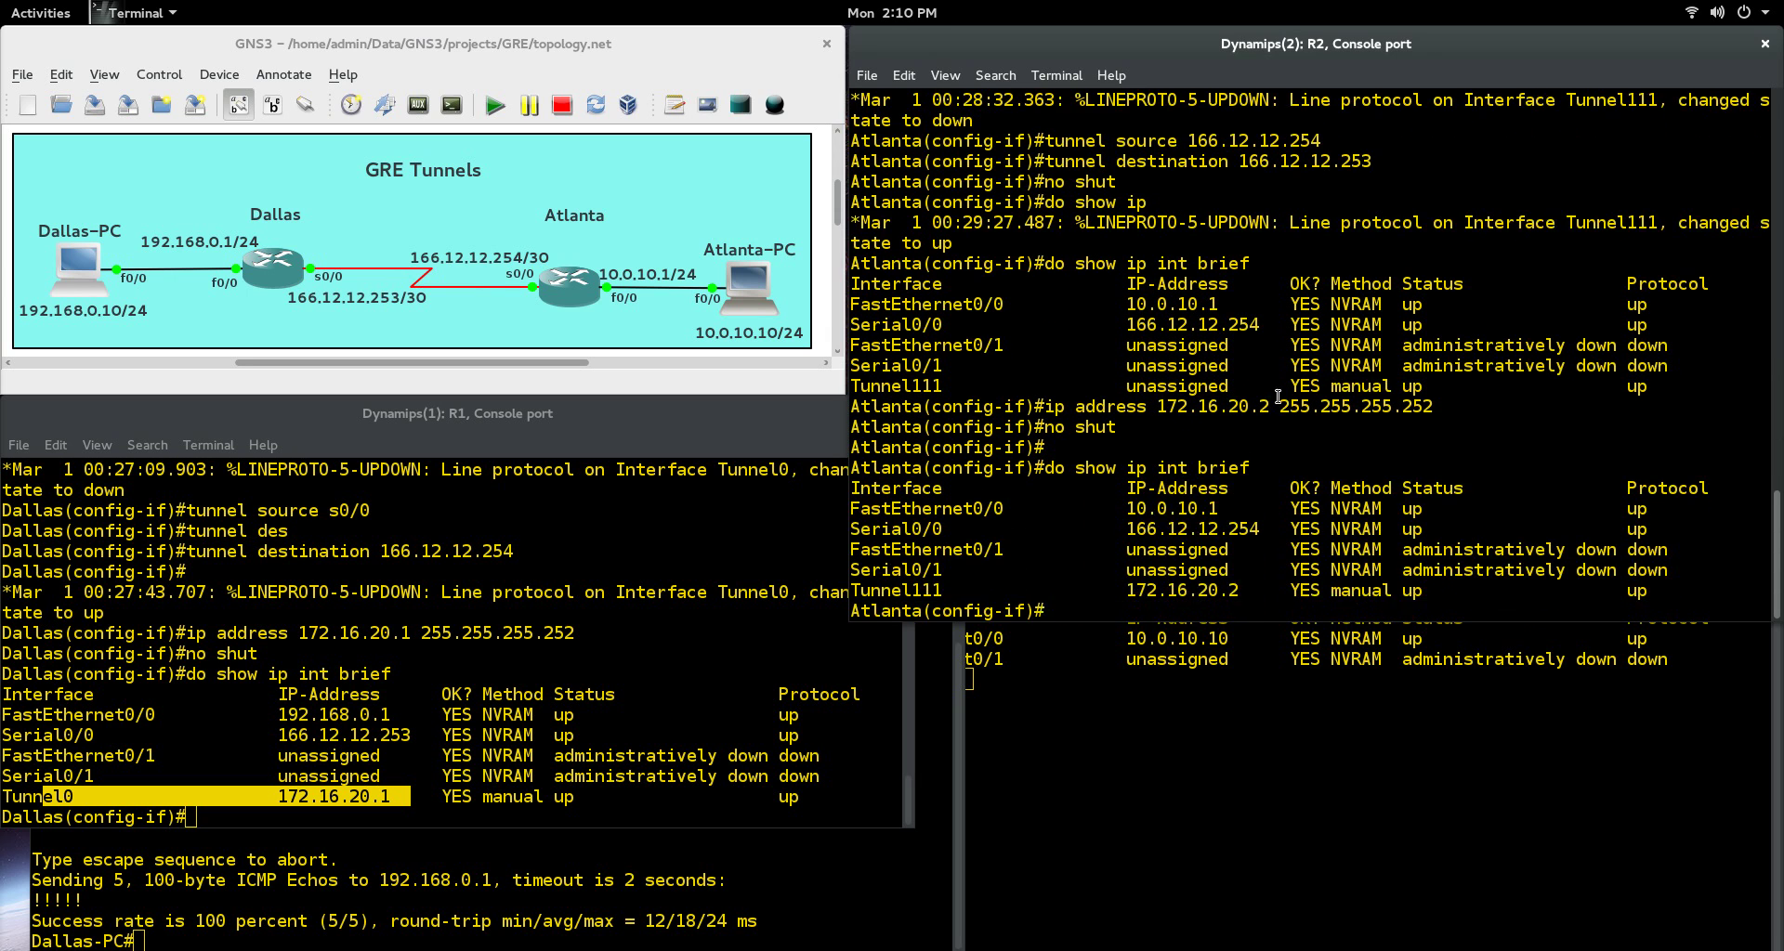
left_click_drag(901, 593, 945, 588)
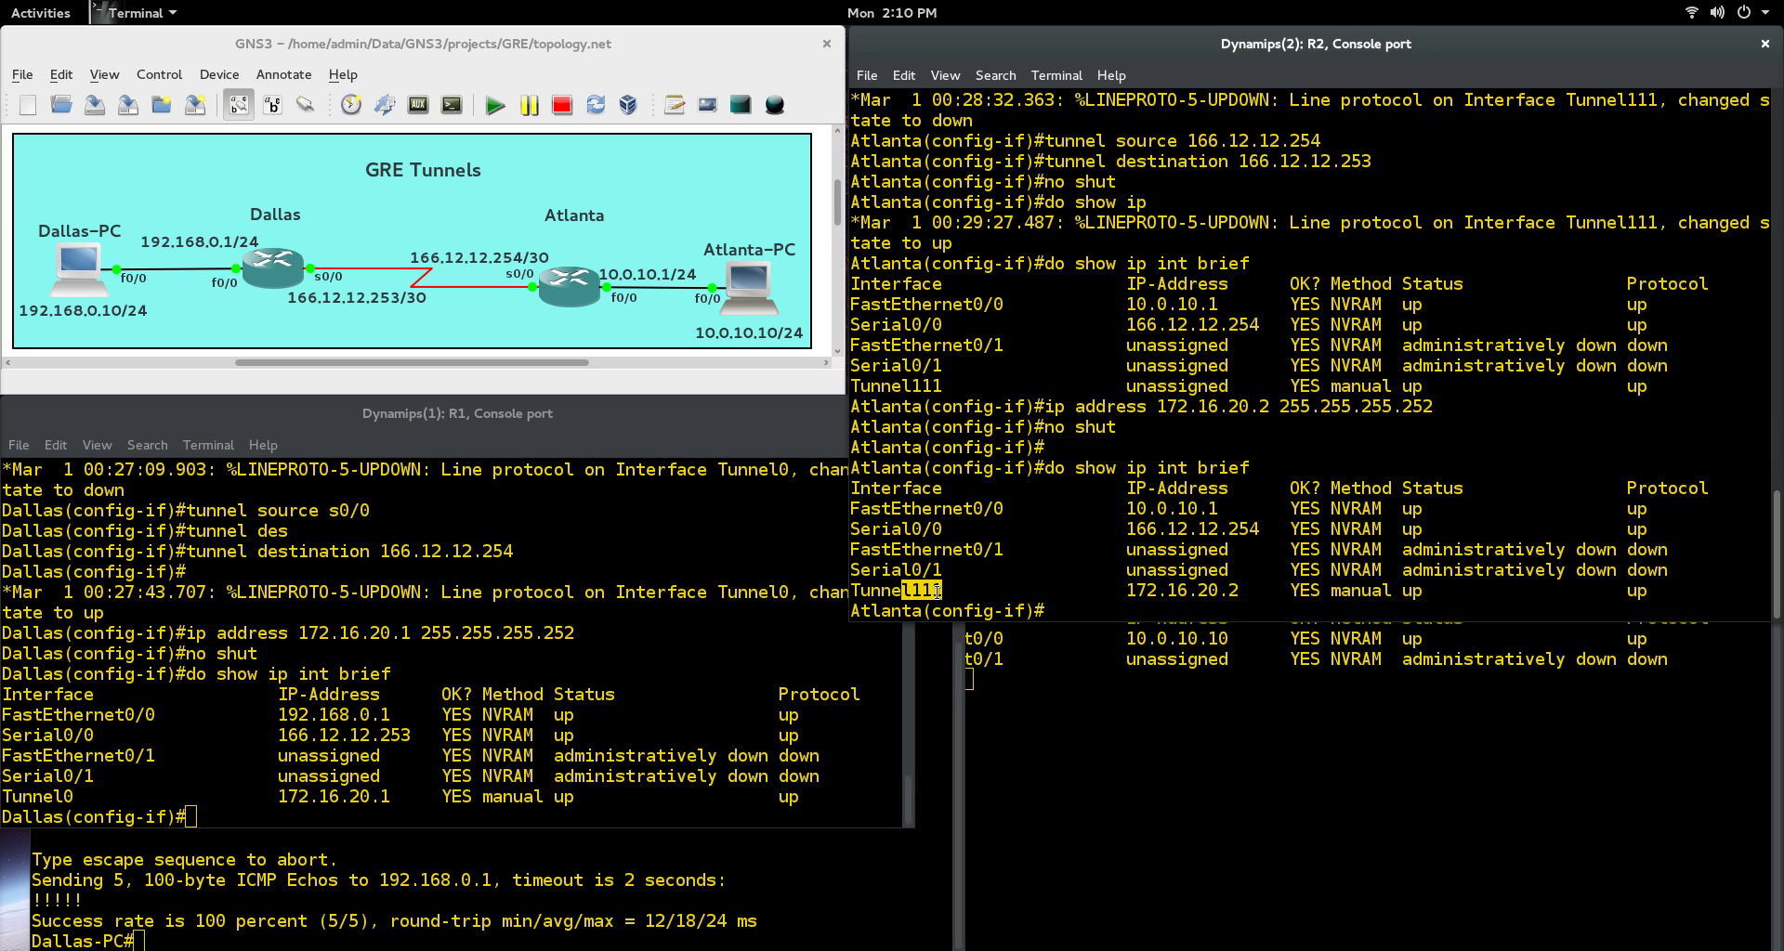
left_click_drag(1117, 591, 1247, 591)
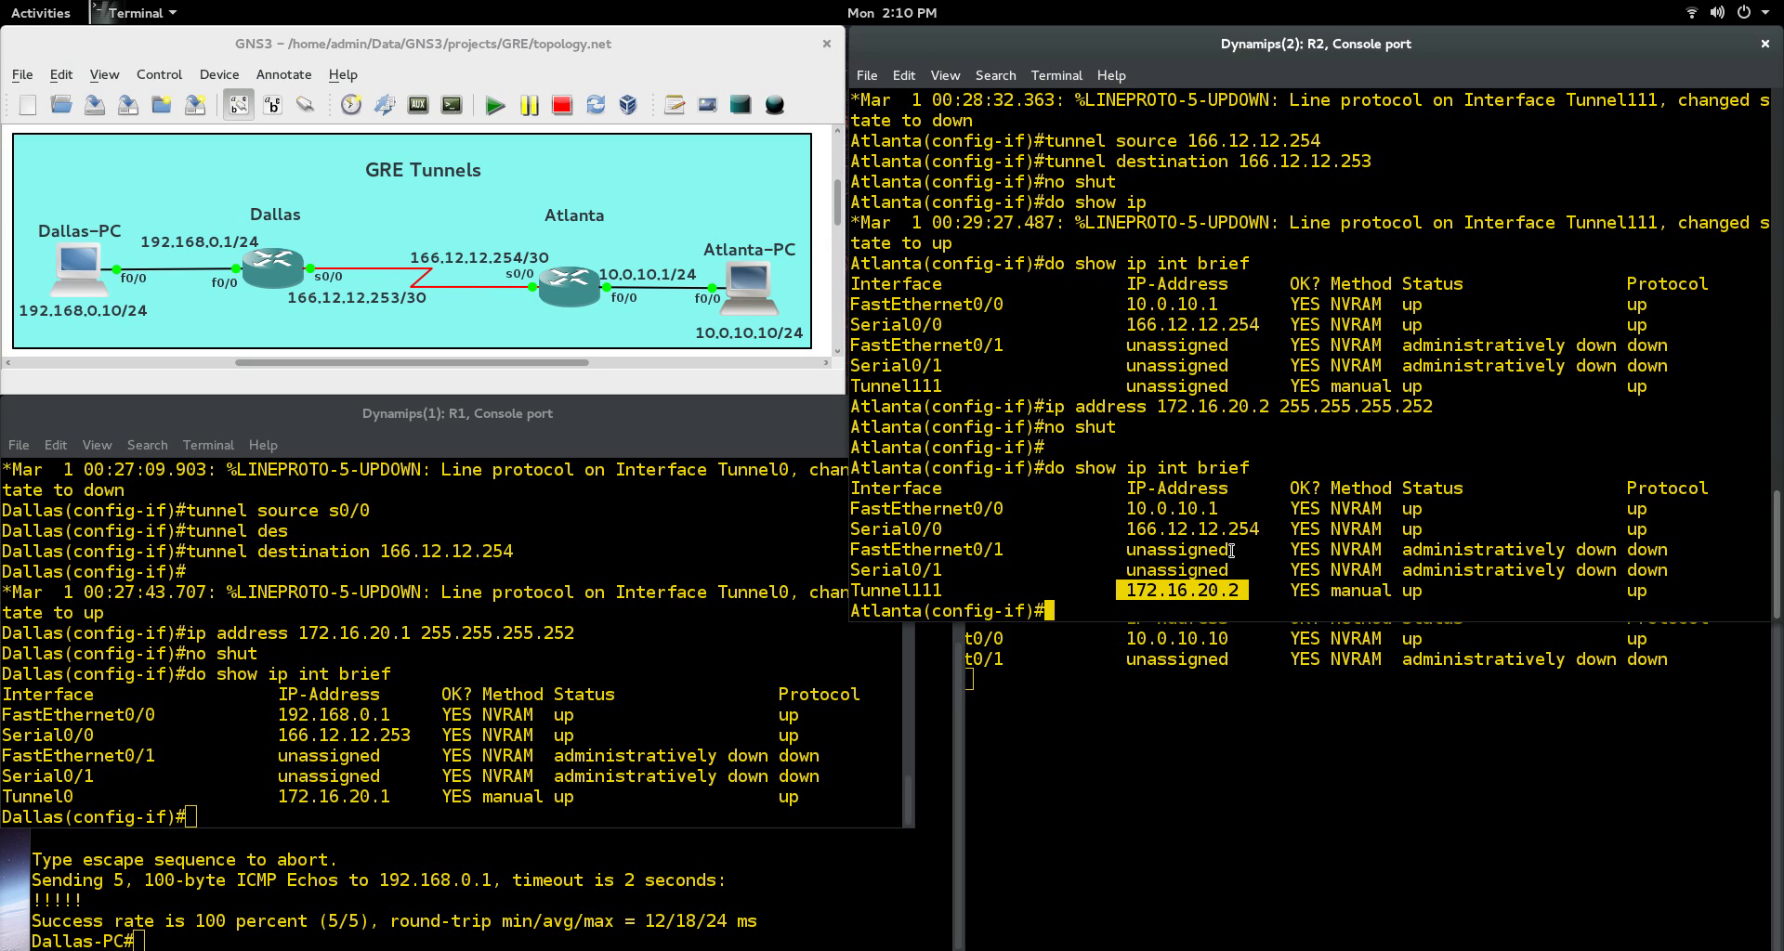
left_click(1231, 551)
- Exit configuration mode with 'end' on both Atlanta and Dallas
type("end")
key("Return")
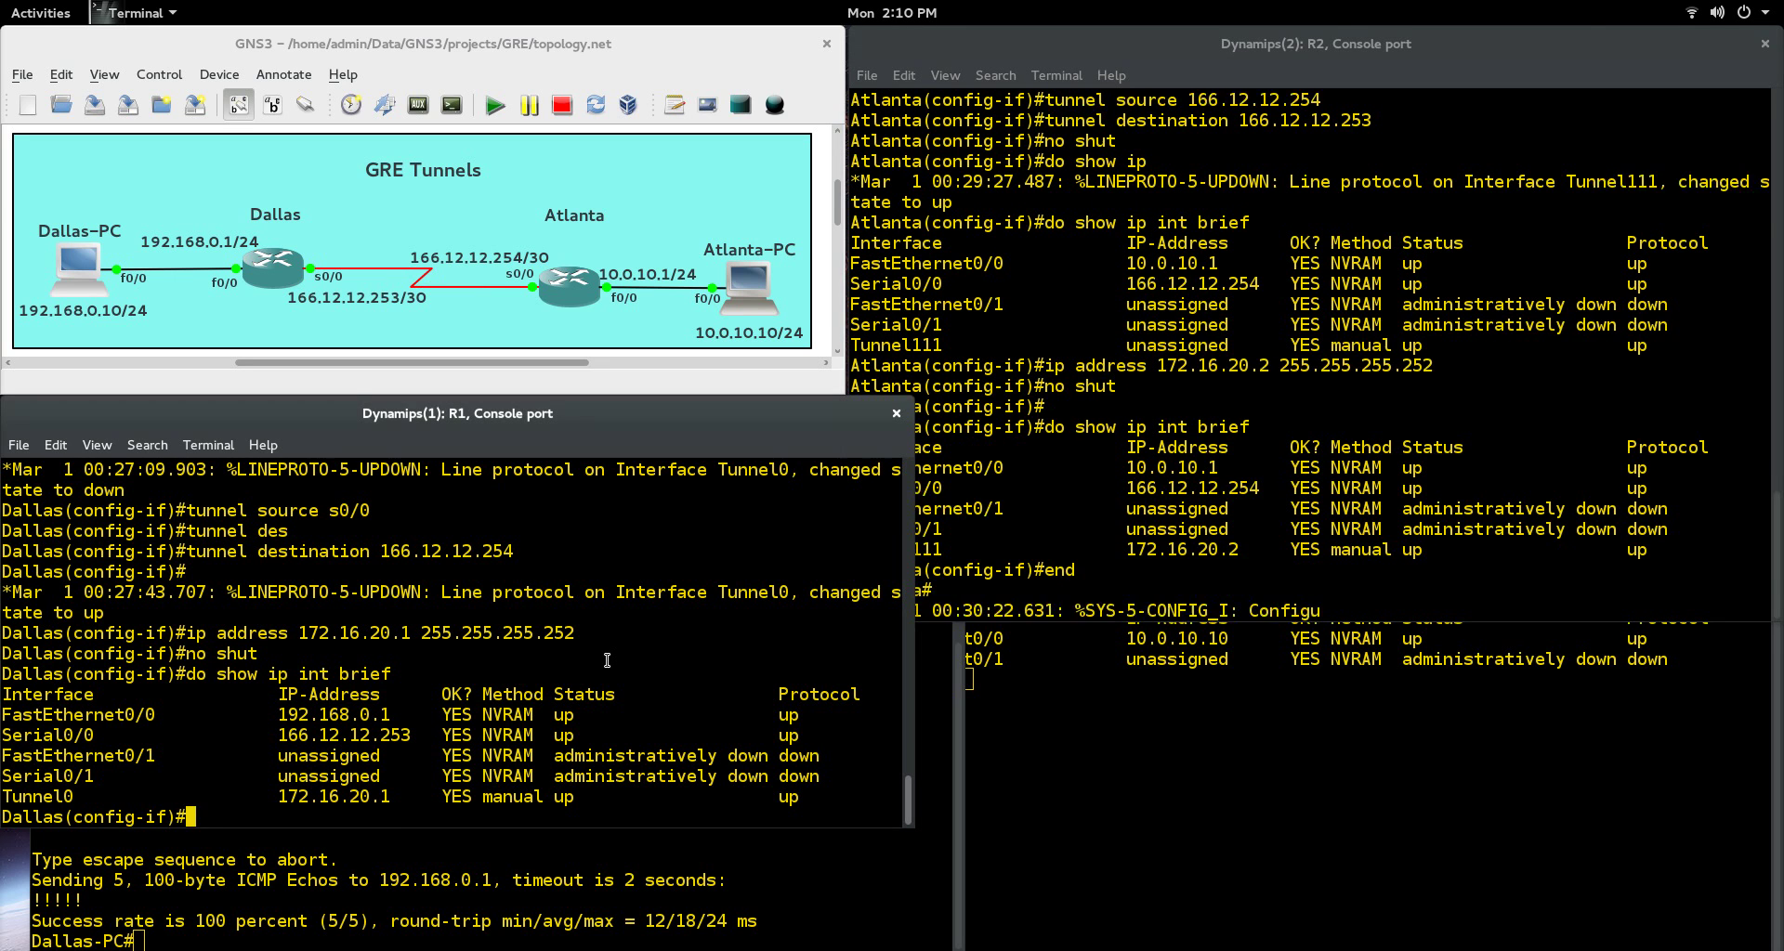
left_click(607, 659)
type("end")
key("Return")
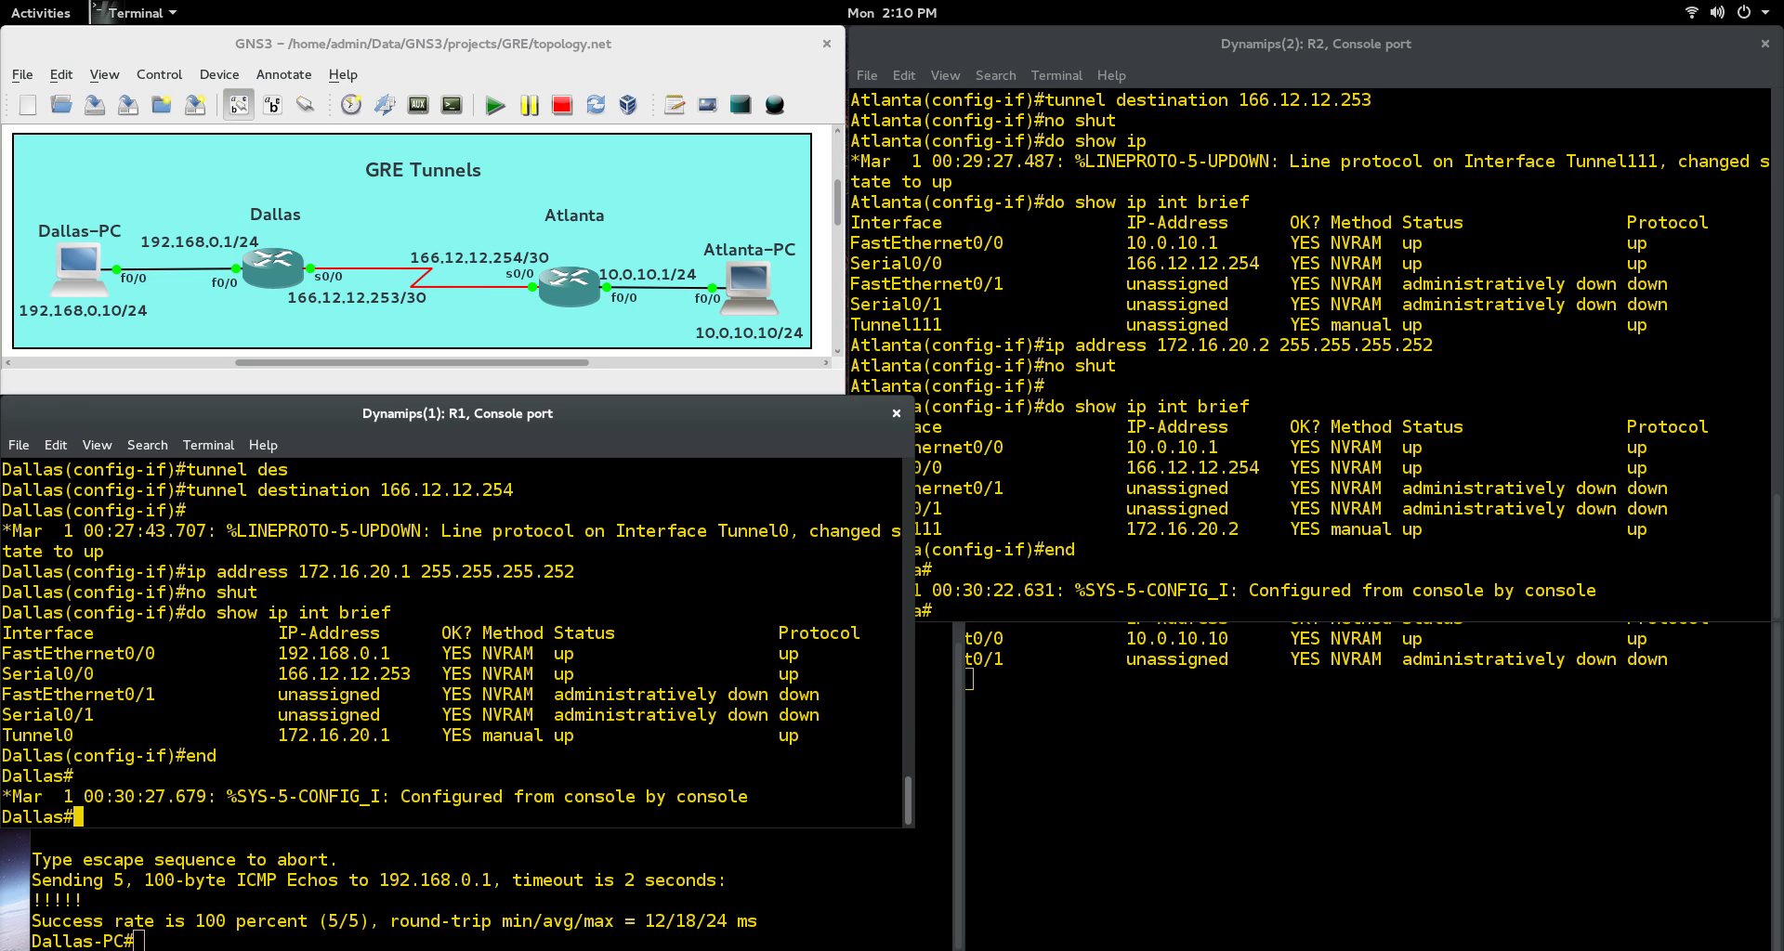
key("alt+Tab")
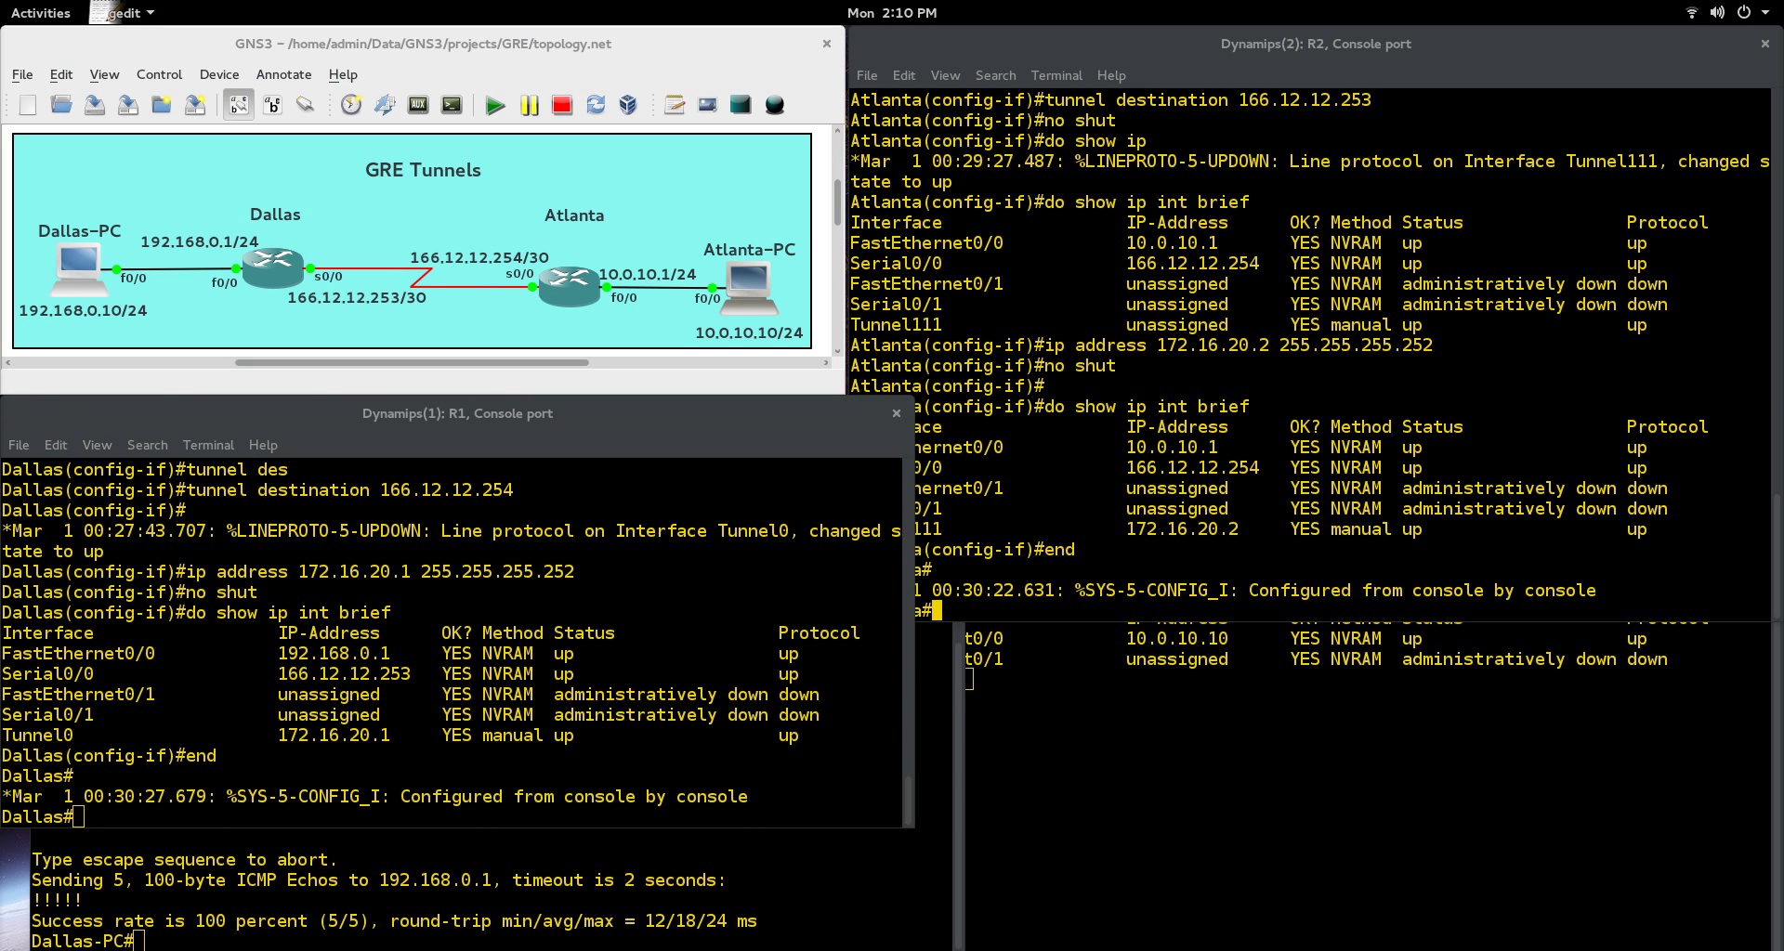
- Paste Dallas's OSPF process 1 config advertising 172.16.20.0 and 192.168.0.0 in area 0
left_click(282, 646)
right_click(282, 649)
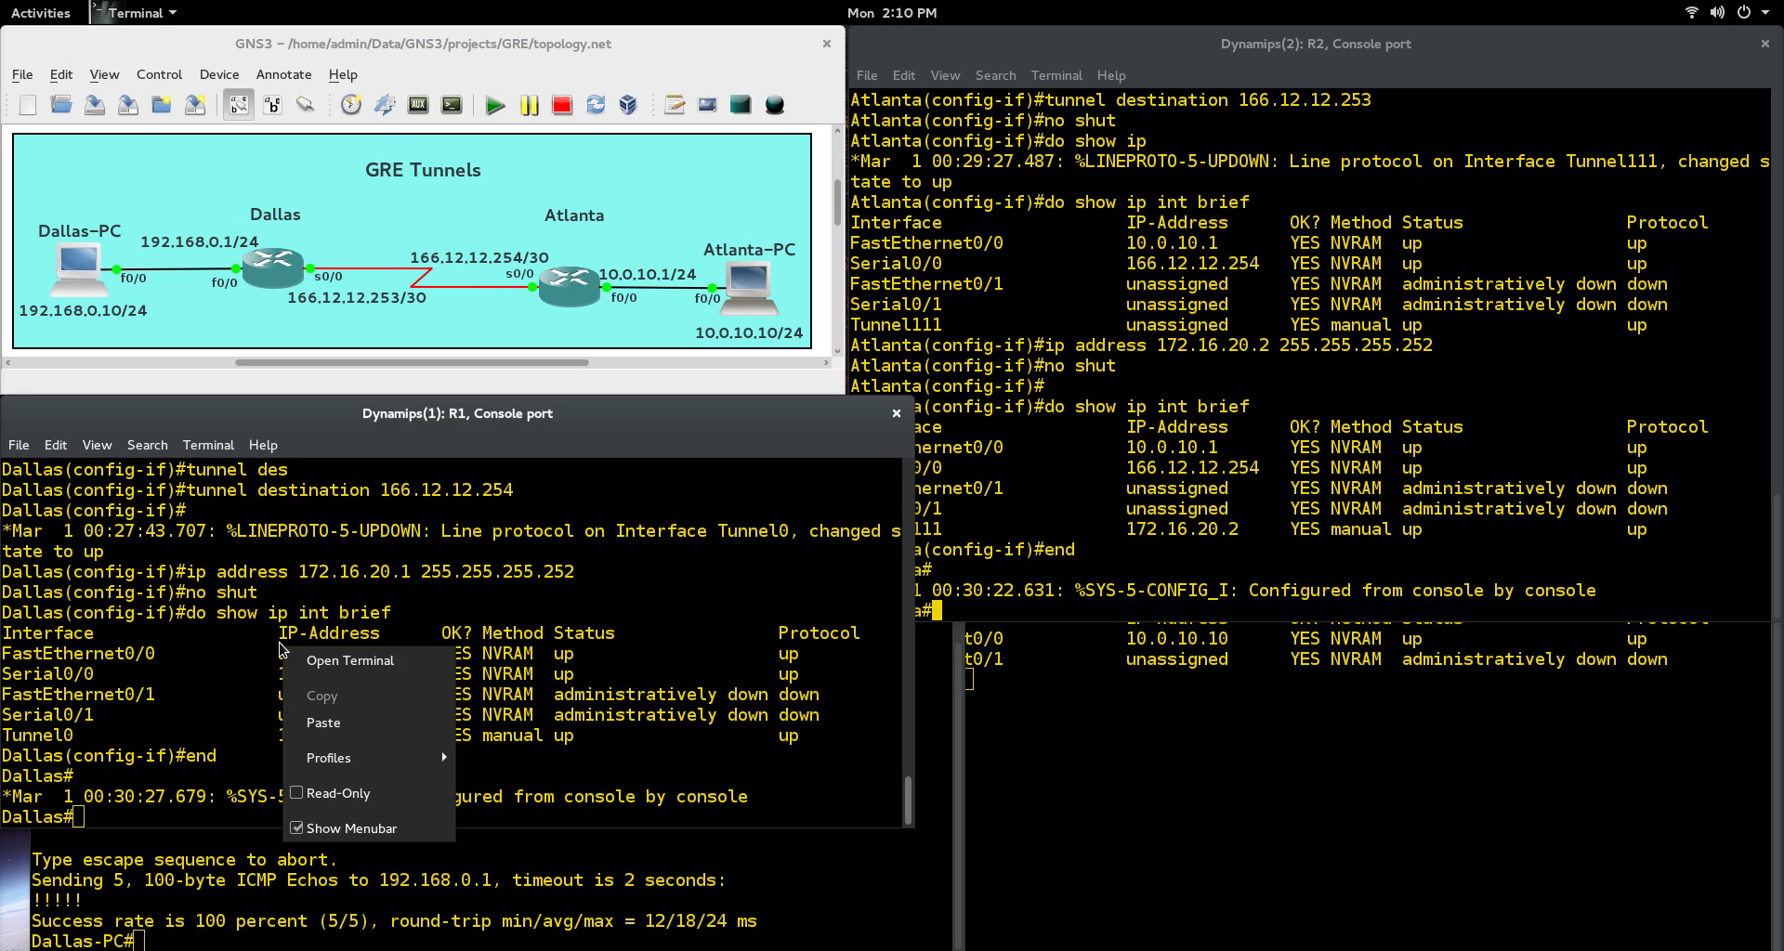
left_click(323, 723)
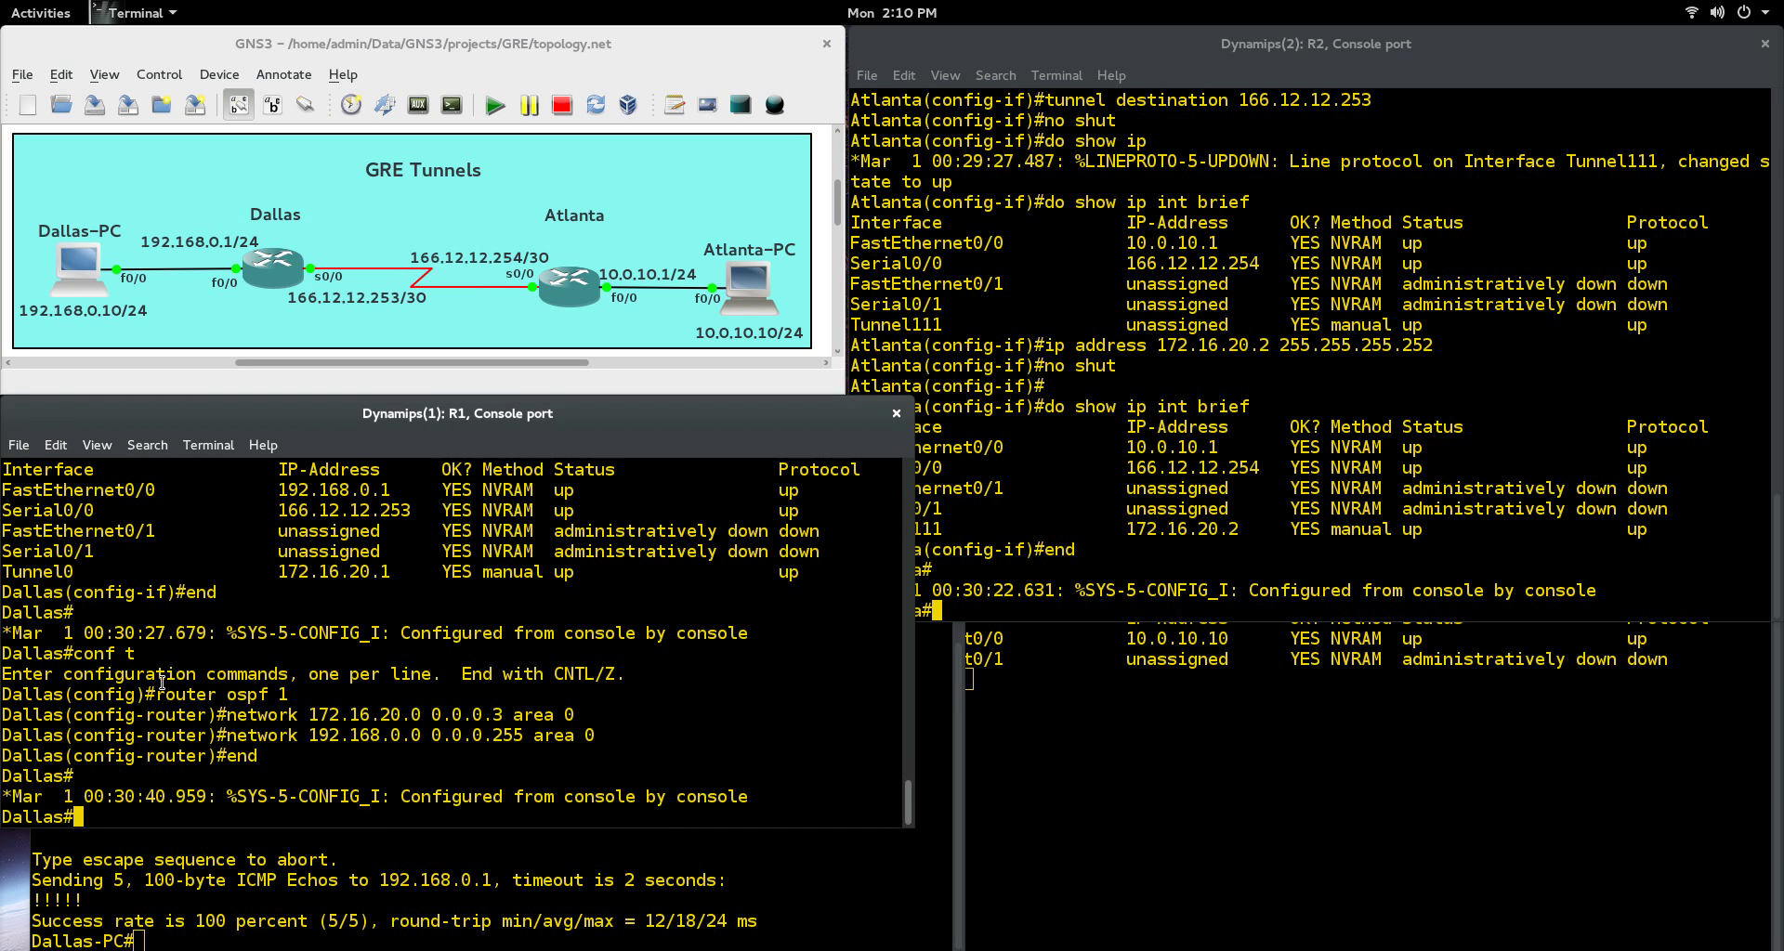
left_click_drag(175, 694, 606, 731)
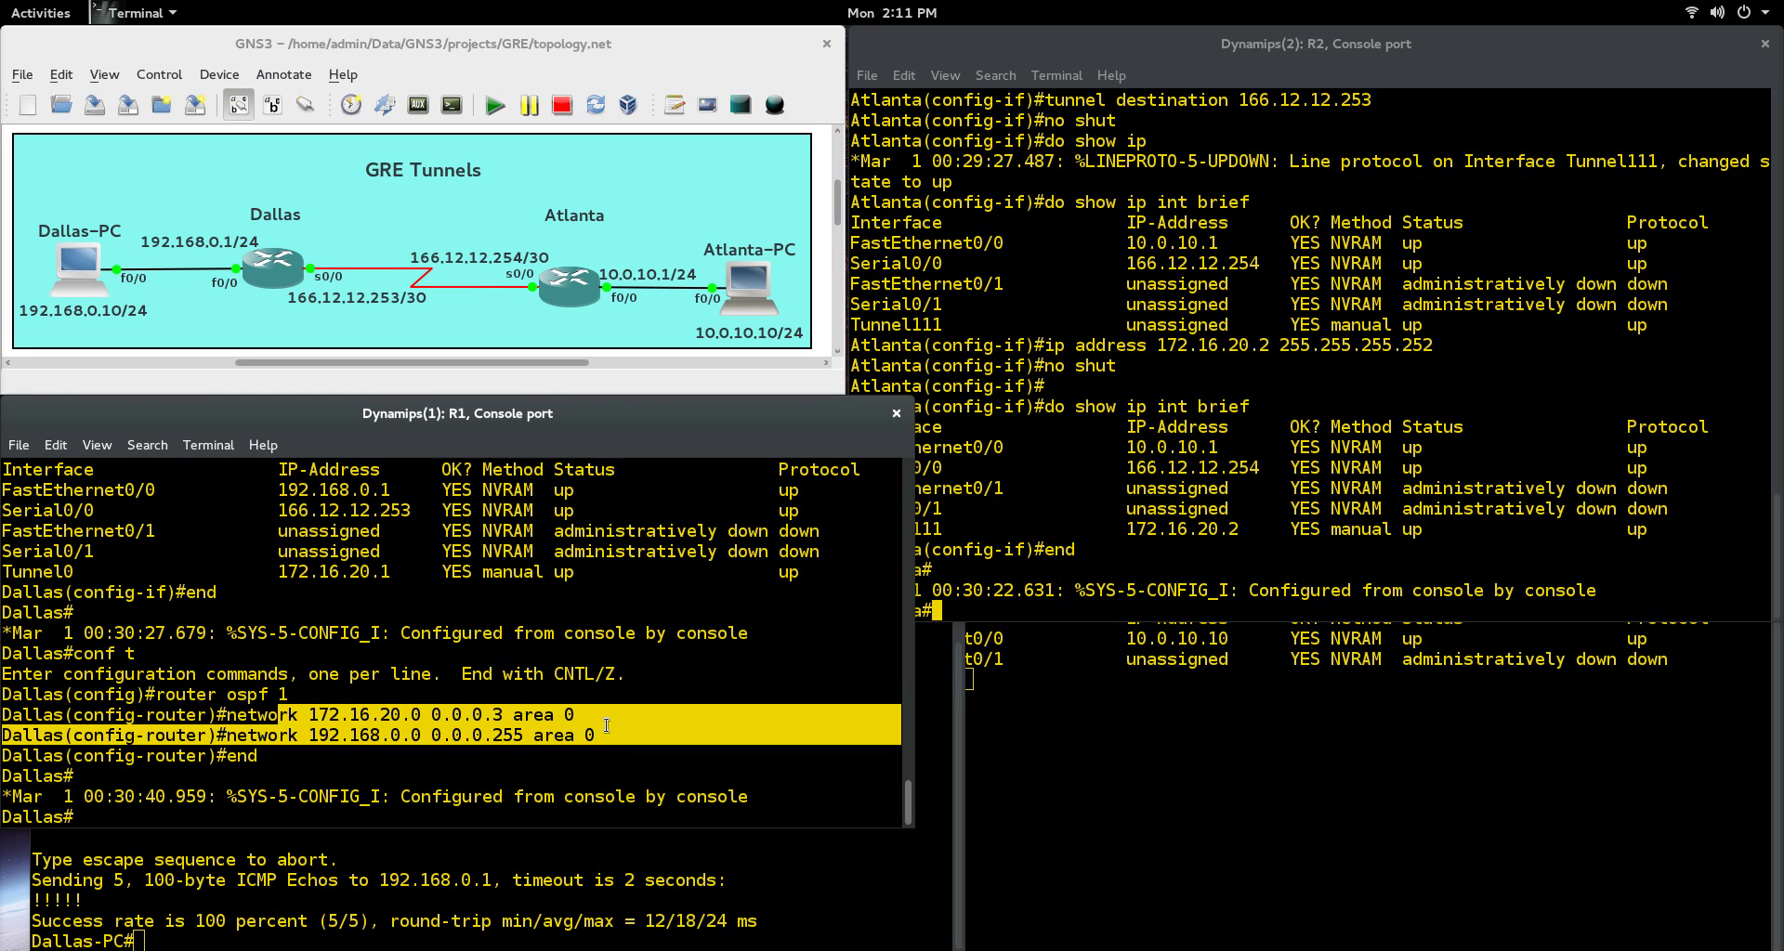
left_click(332, 717)
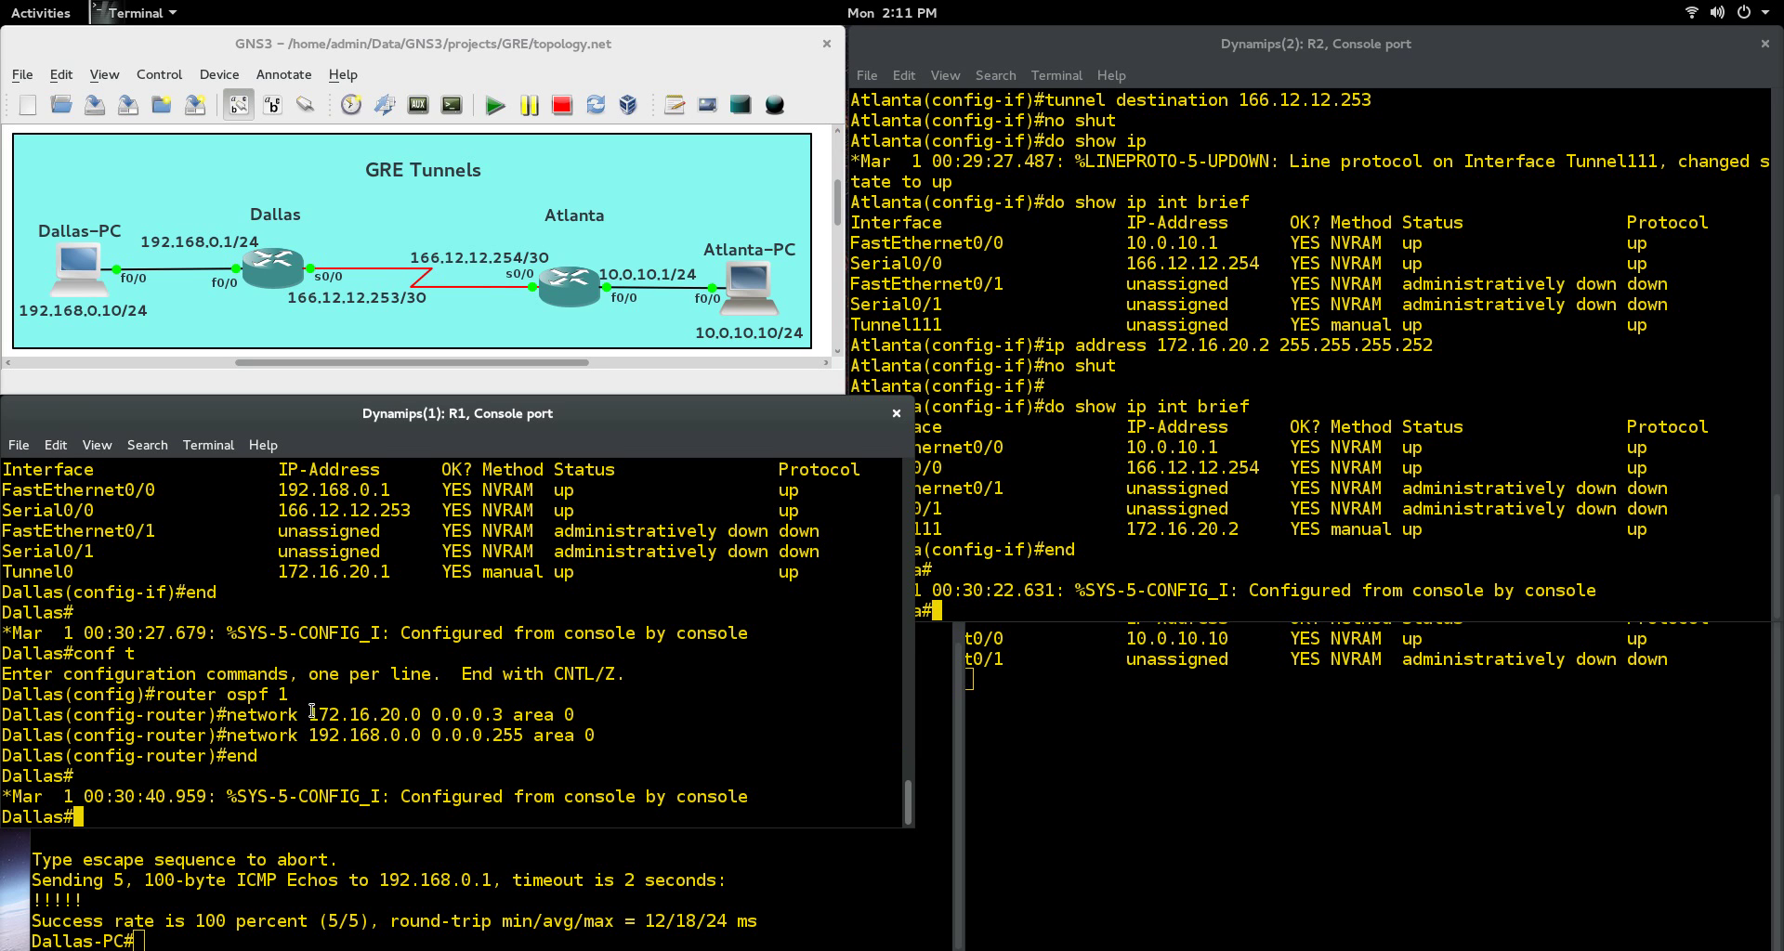
left_click_drag(317, 714, 577, 712)
left_click_drag(309, 735, 589, 736)
left_click(630, 616)
- Paste Atlanta's OSPF process 22 config in area 0 and confirm FULL adjacency over Tunnel111
left_click(1603, 380)
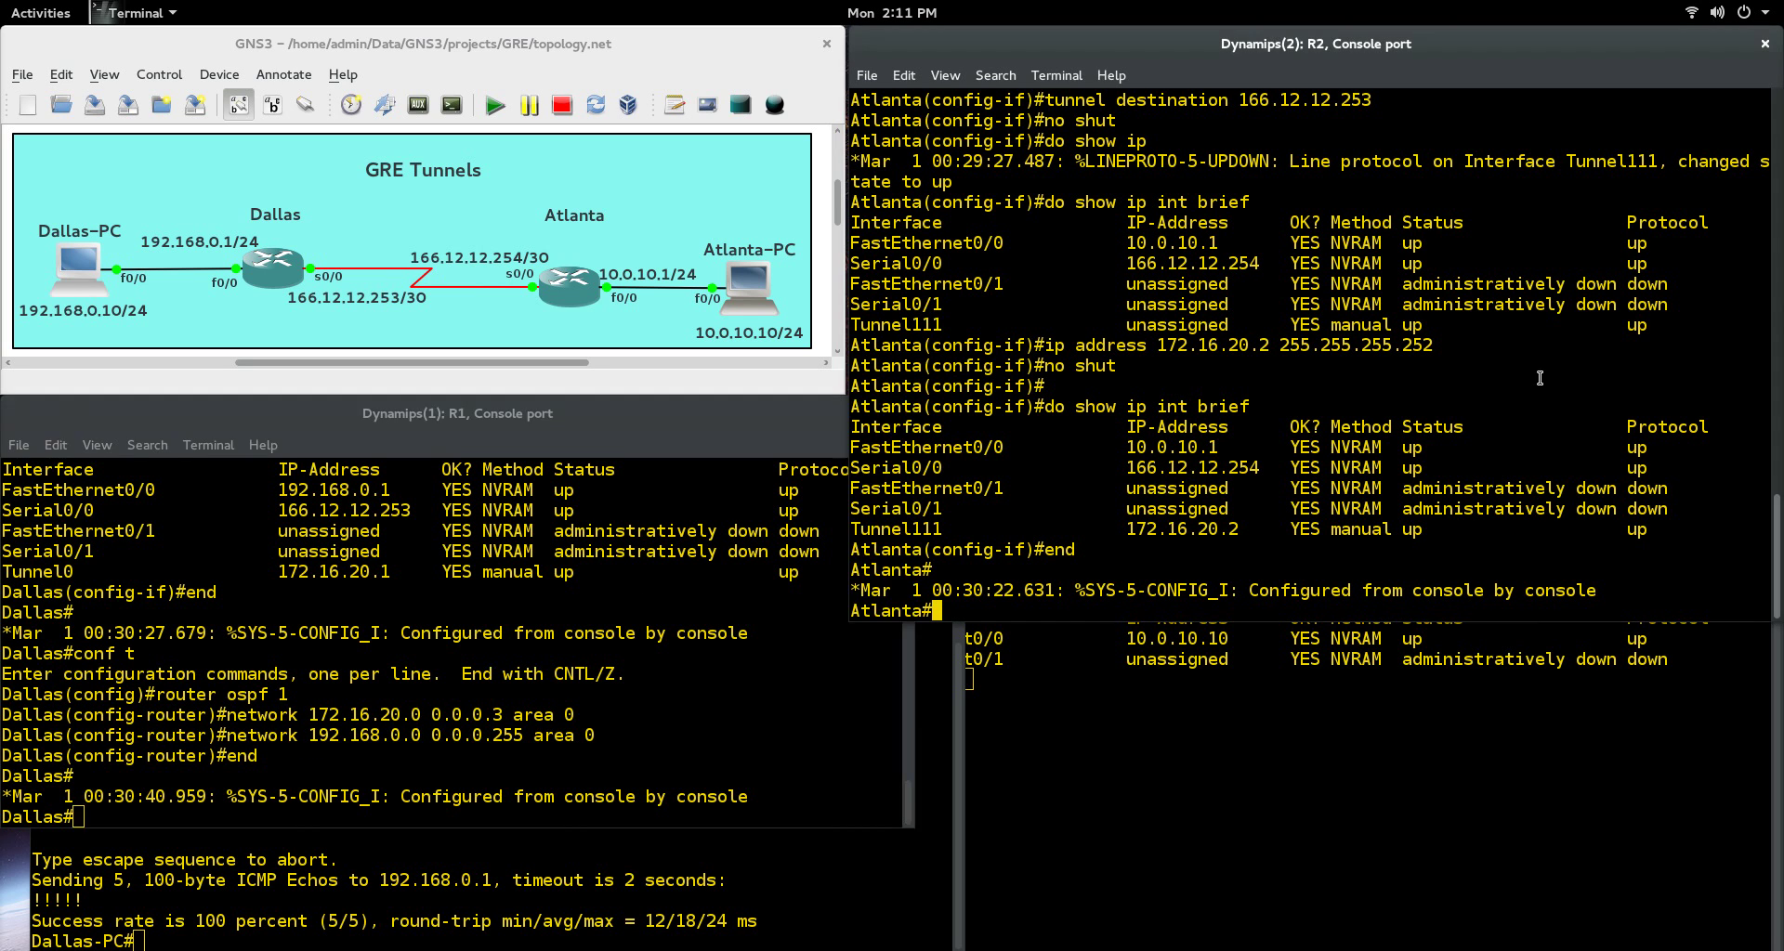
key("alt+Tab")
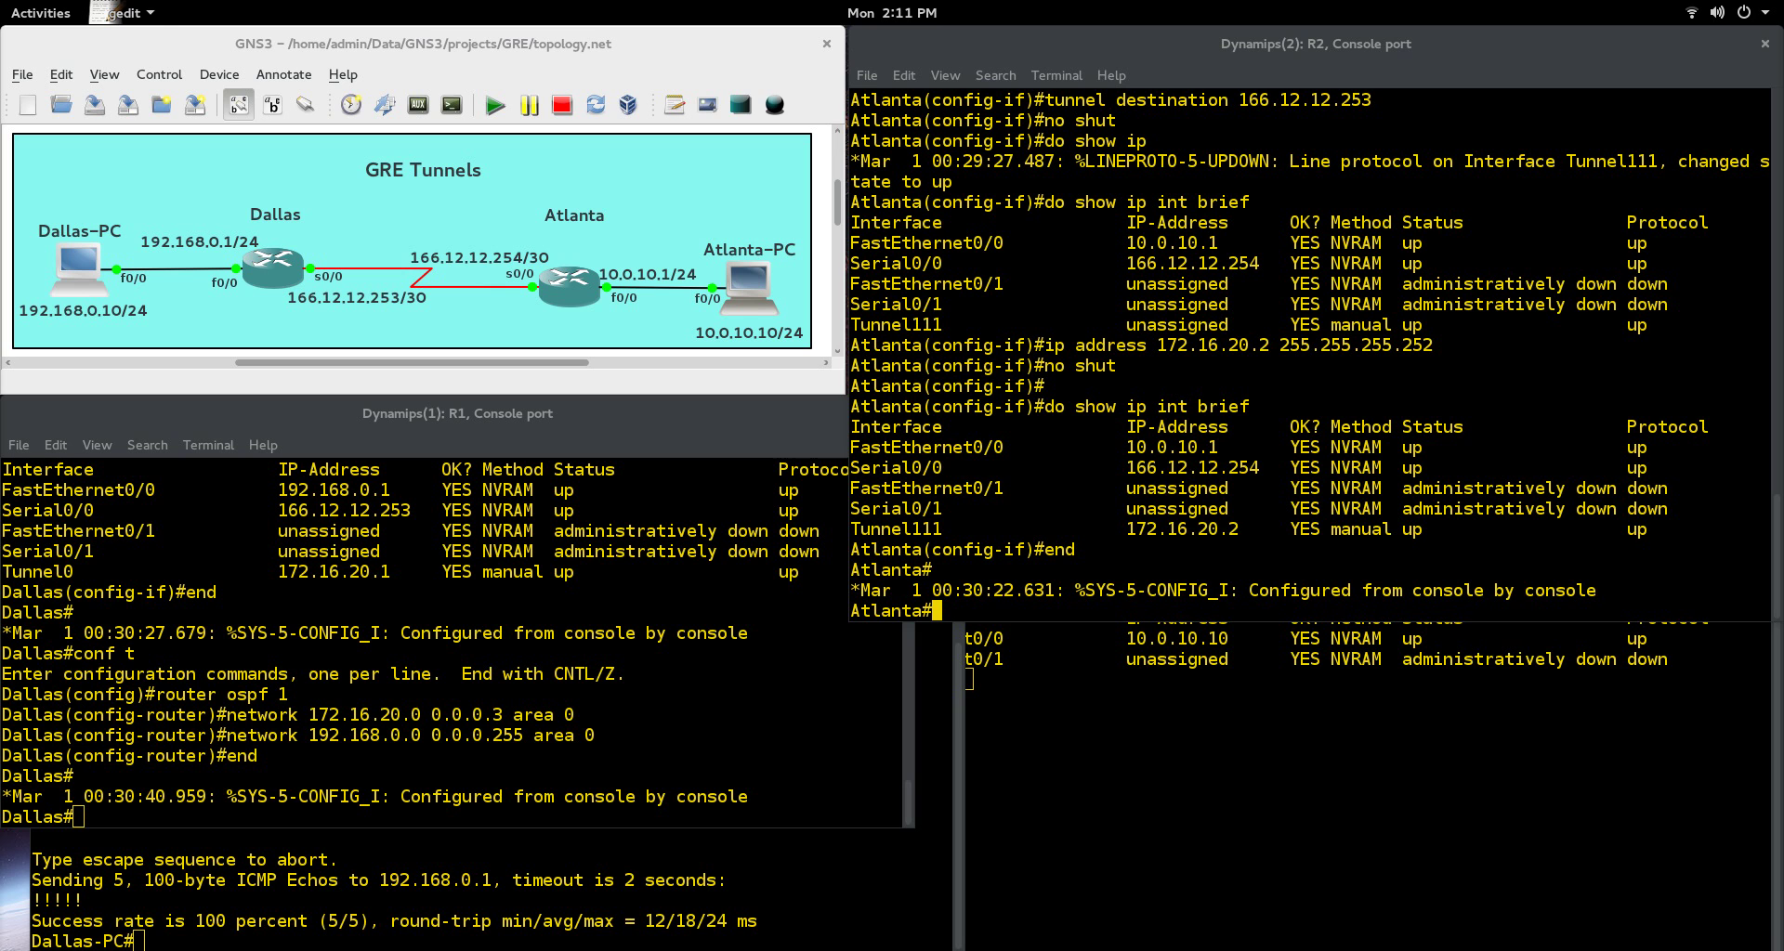
right_click(1073, 398)
left_click(1171, 486)
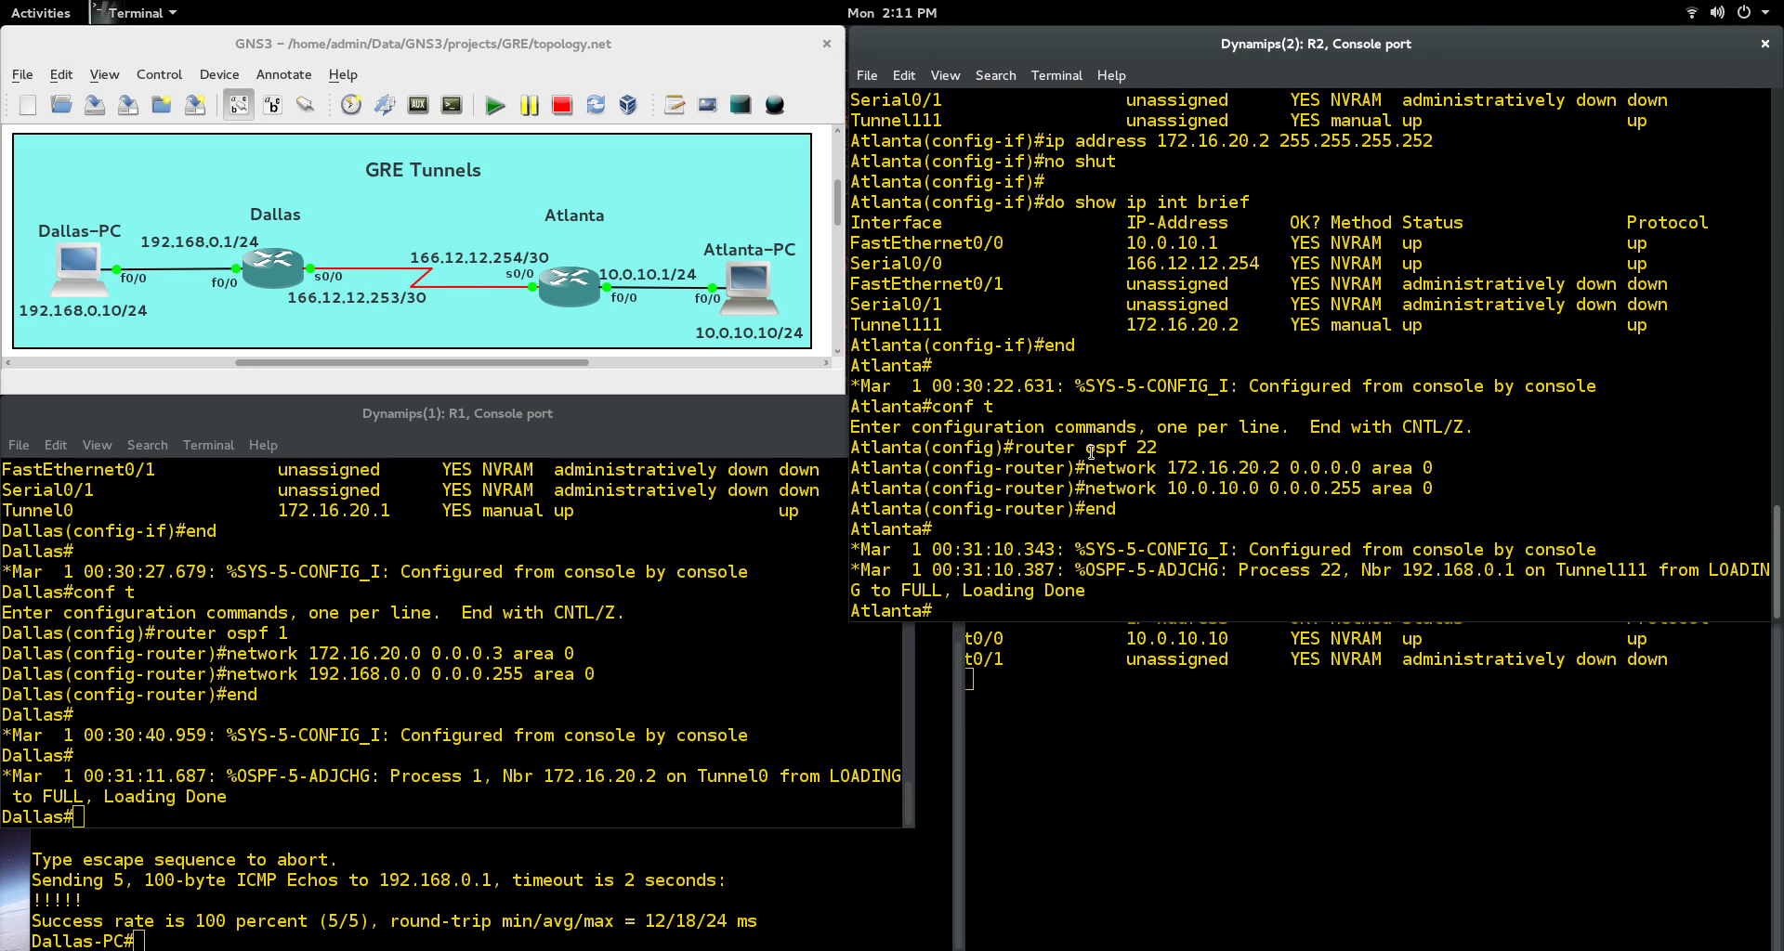
left_click_drag(1085, 448, 1159, 448)
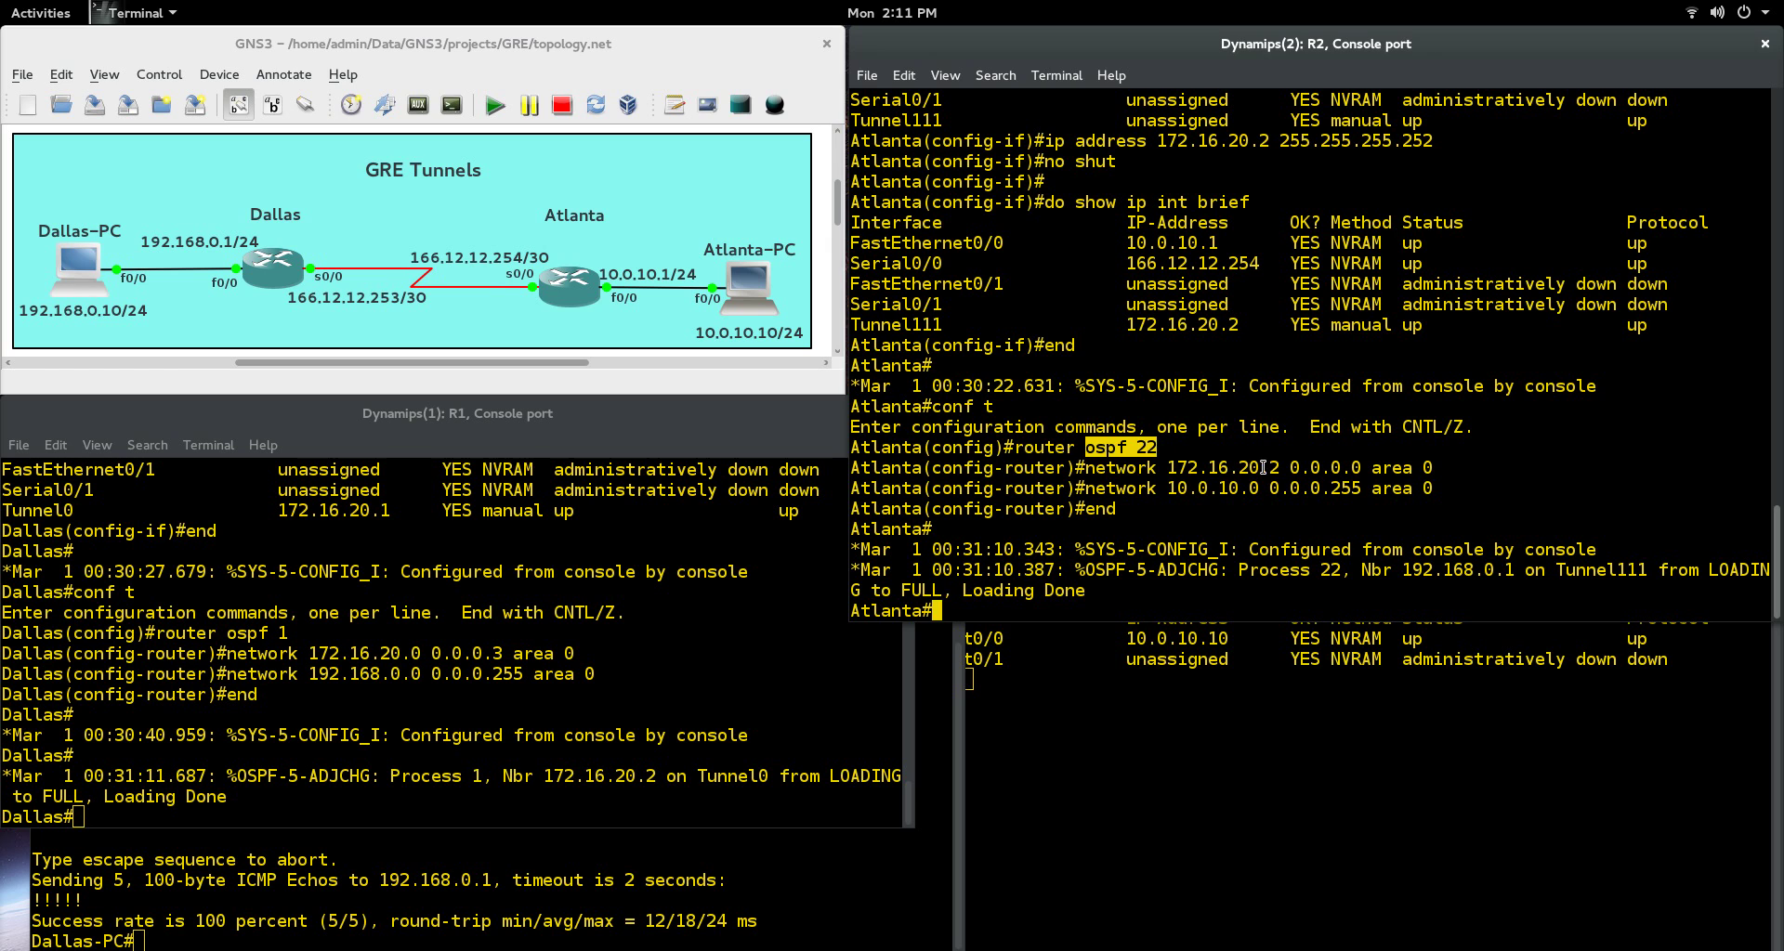
left_click_drag(1373, 467, 1765, 468)
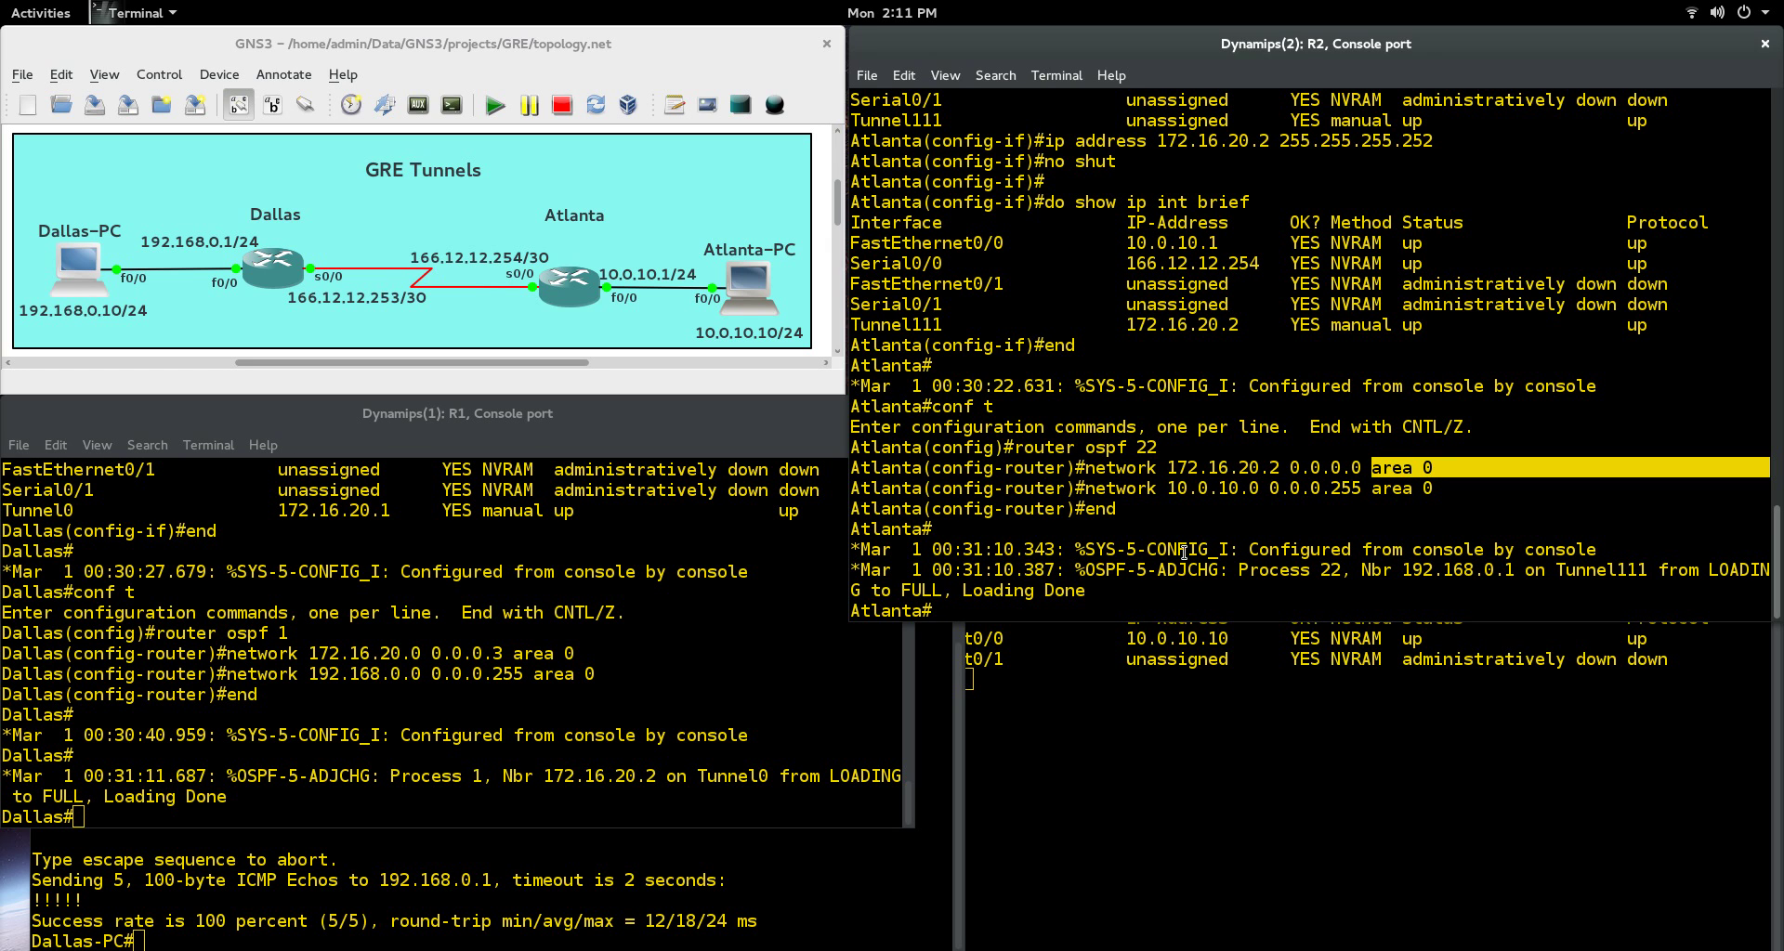
left_click_drag(1229, 568, 1243, 585)
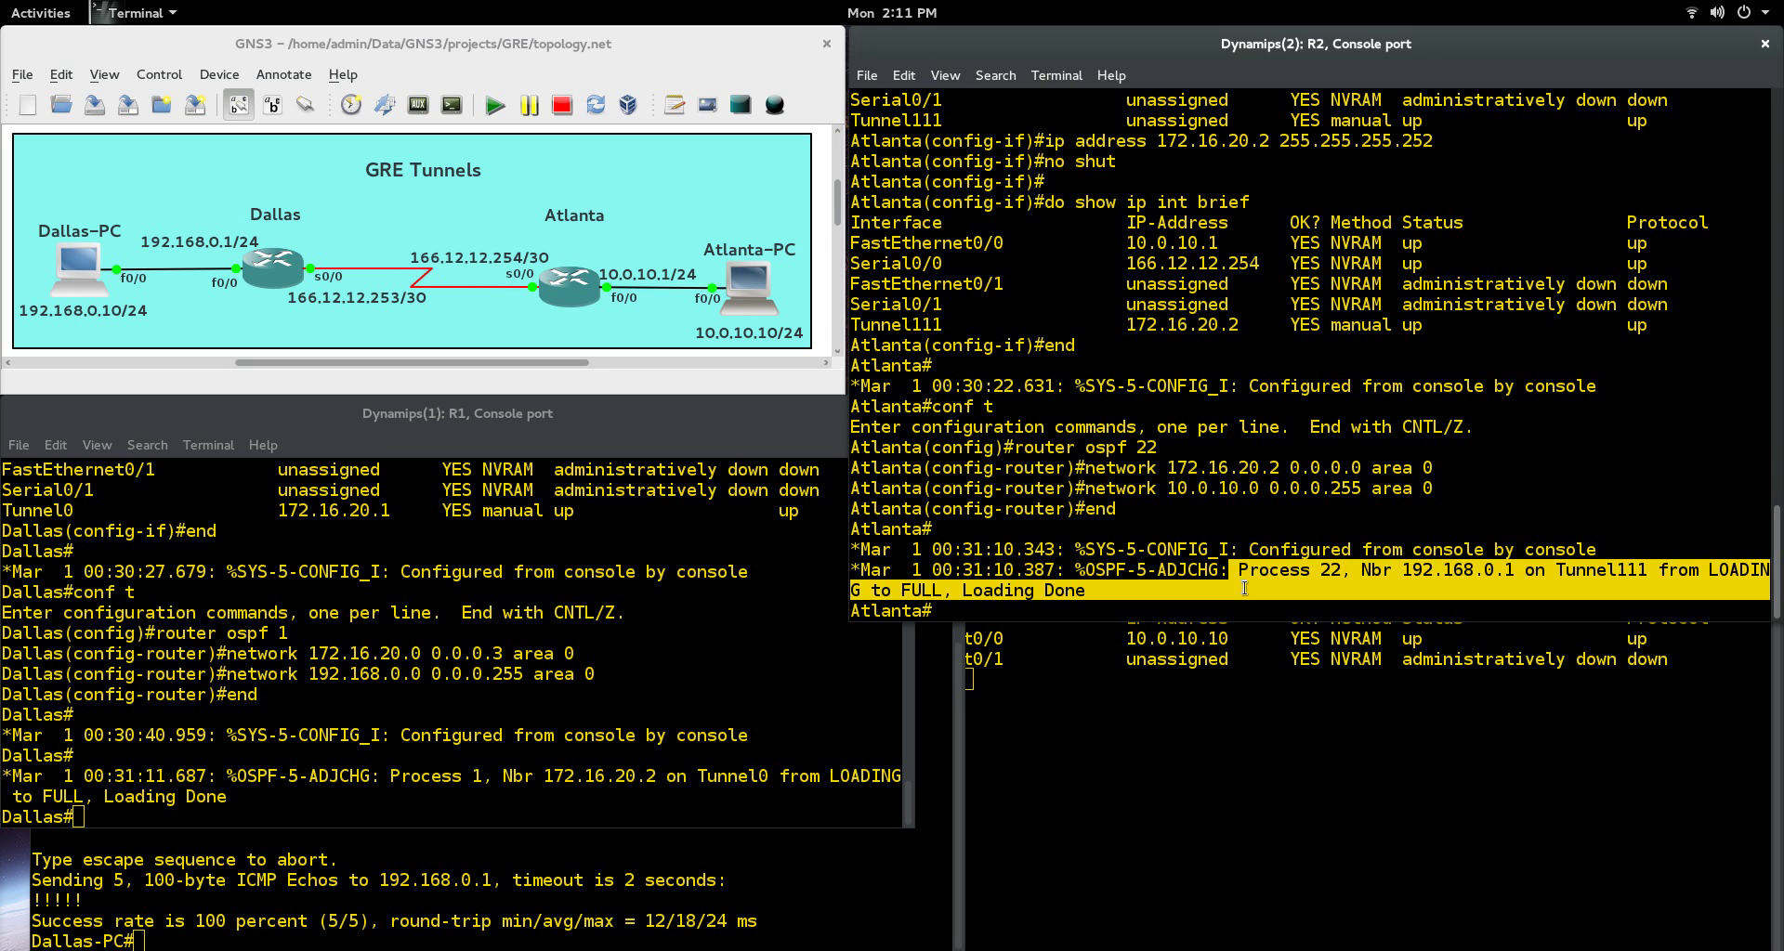
left_click(1250, 497)
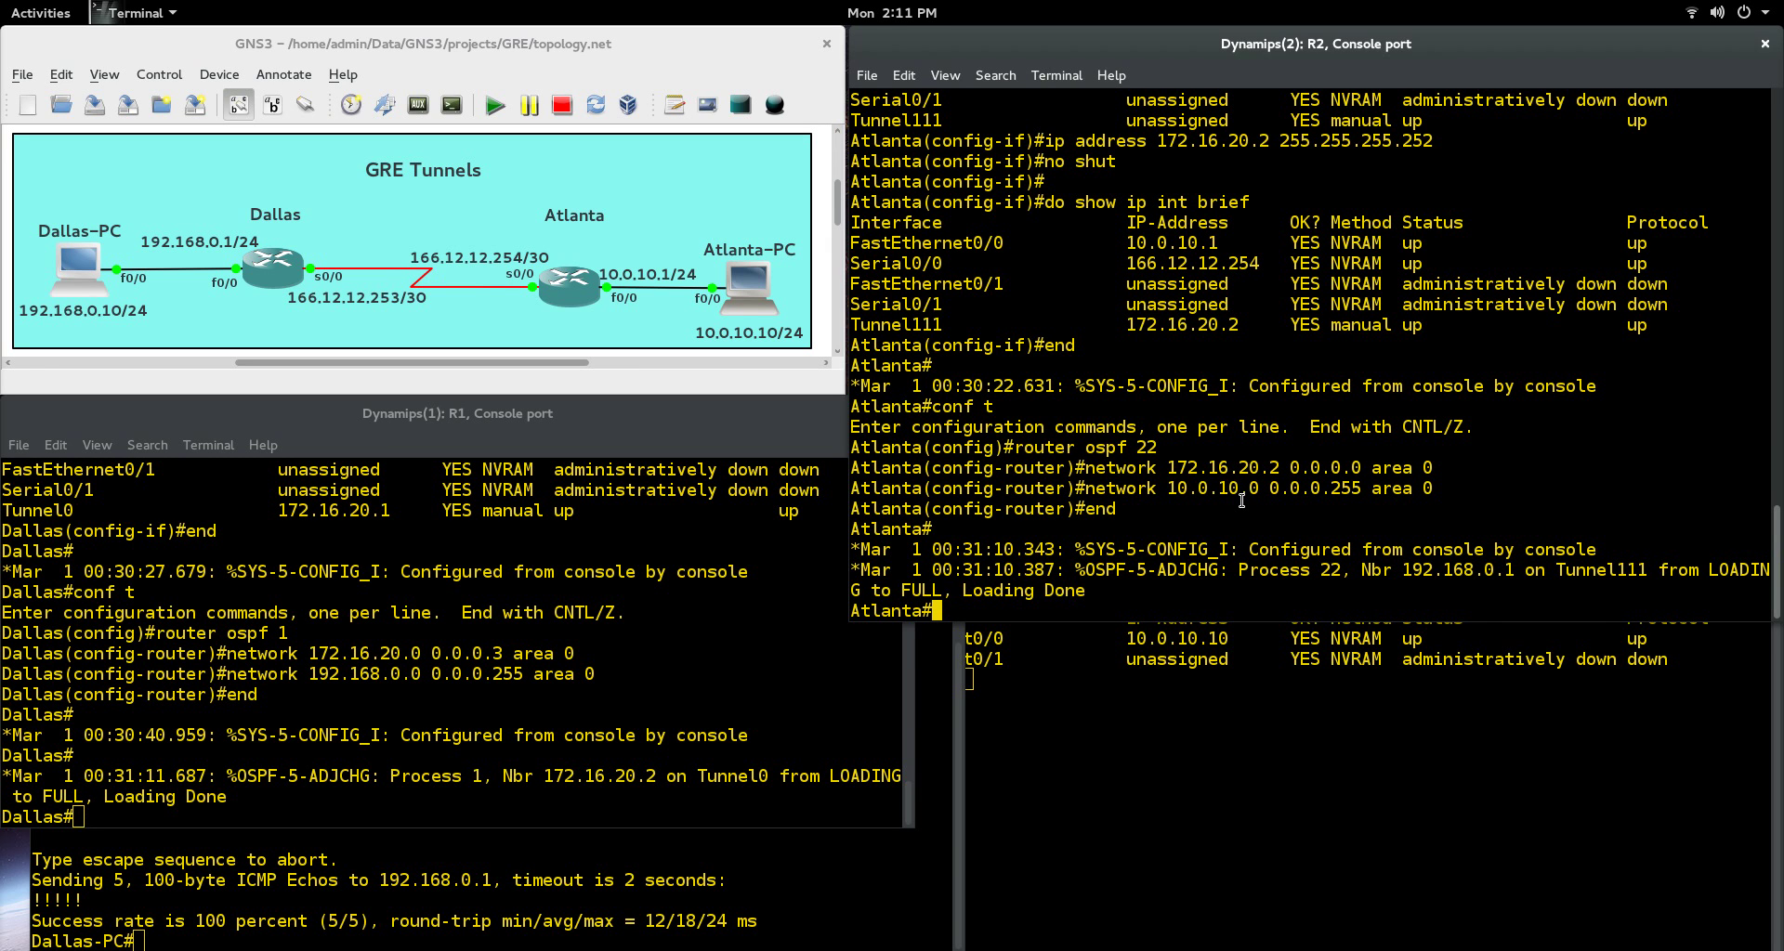
- Show Atlanta's routing table and locate the OSPF route learned over the tunnel
type("show ip route")
key("Return")
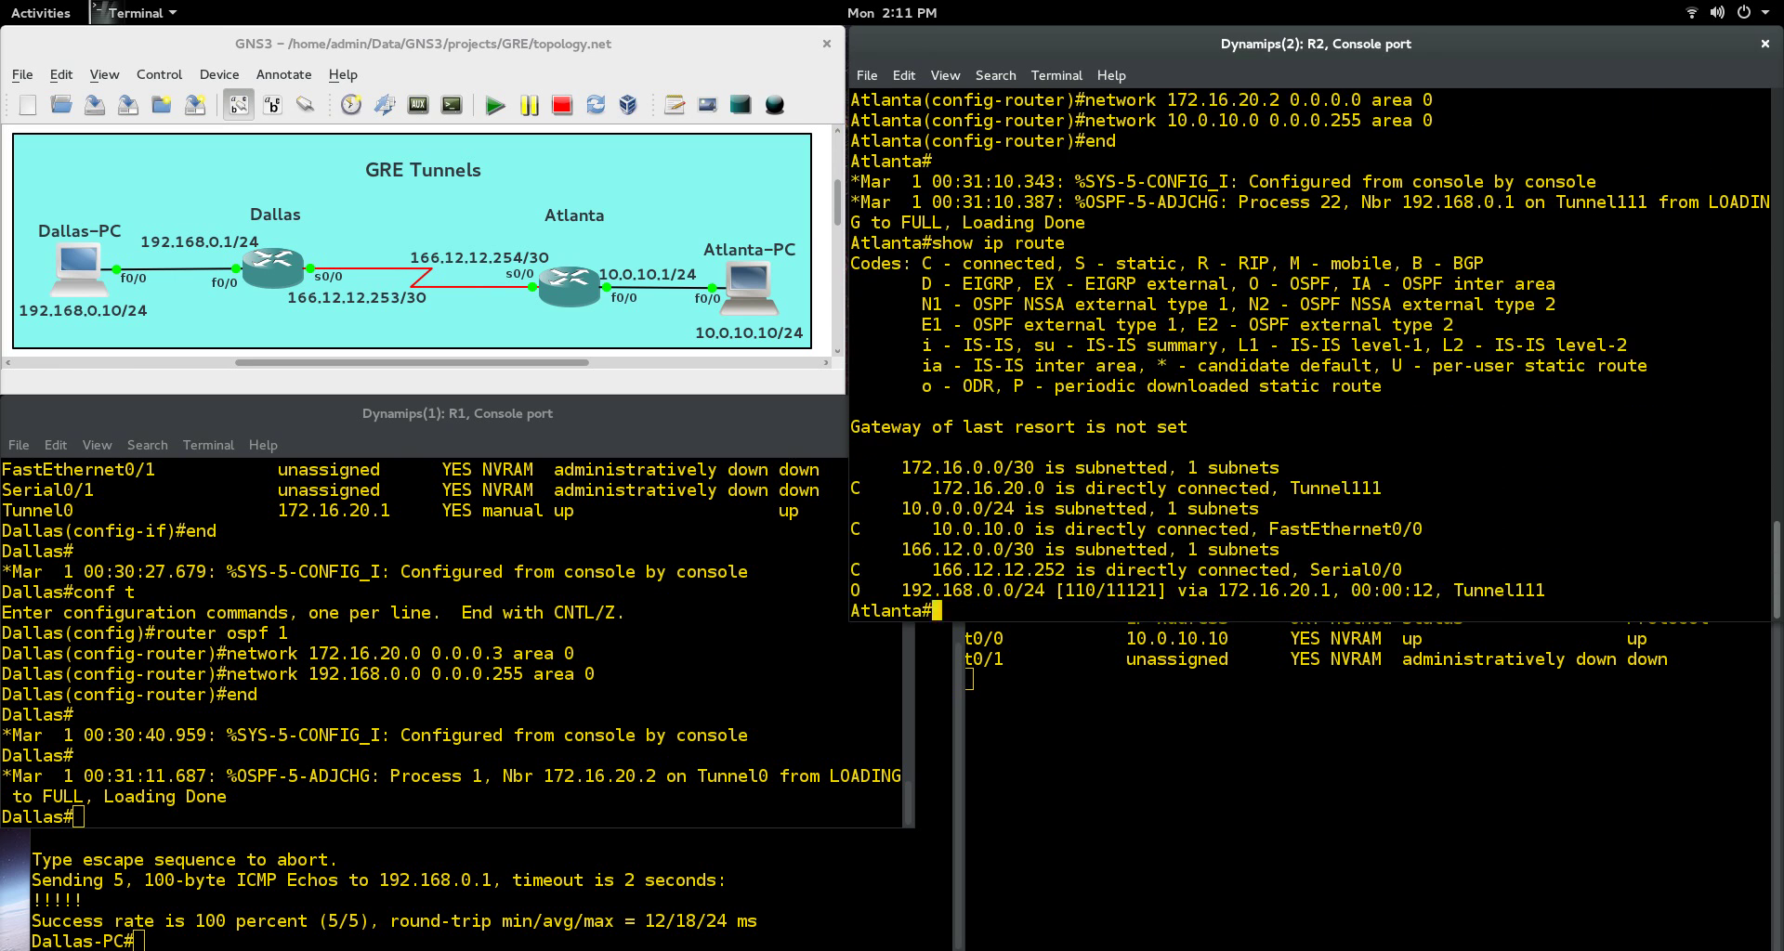
left_click_drag(892, 590, 1052, 582)
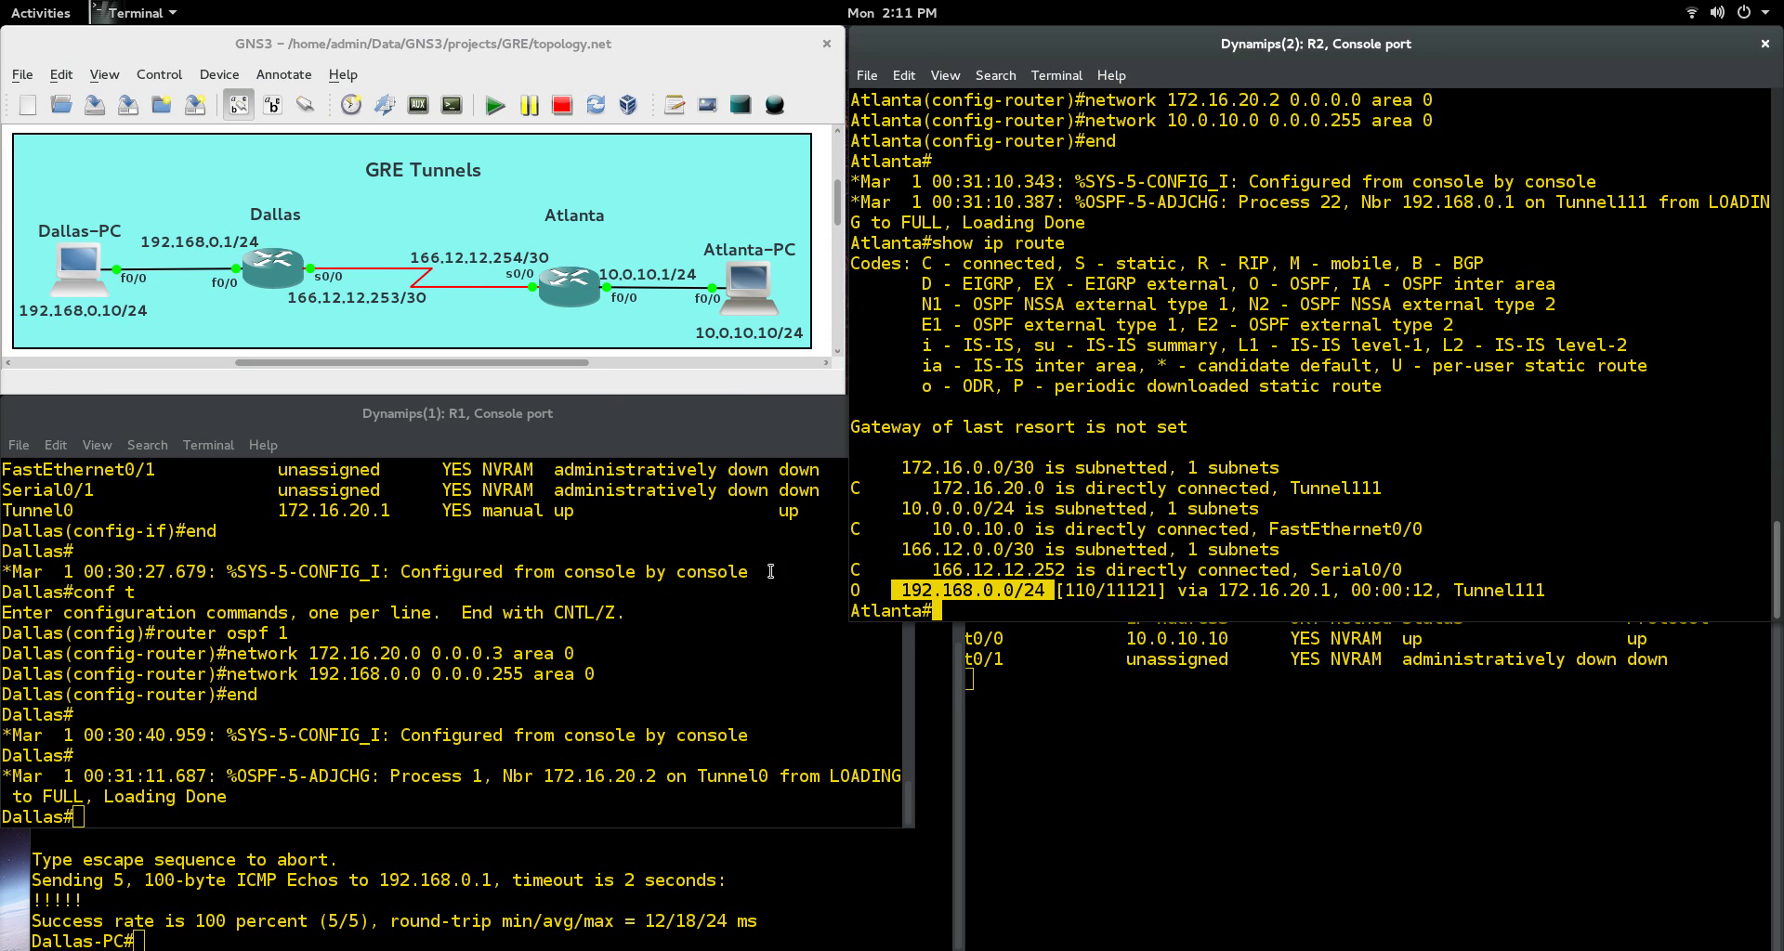
- Show Dallas's routing table and locate the 10.0.10.0 OSPF route via Tunnel0
left_click(160, 704)
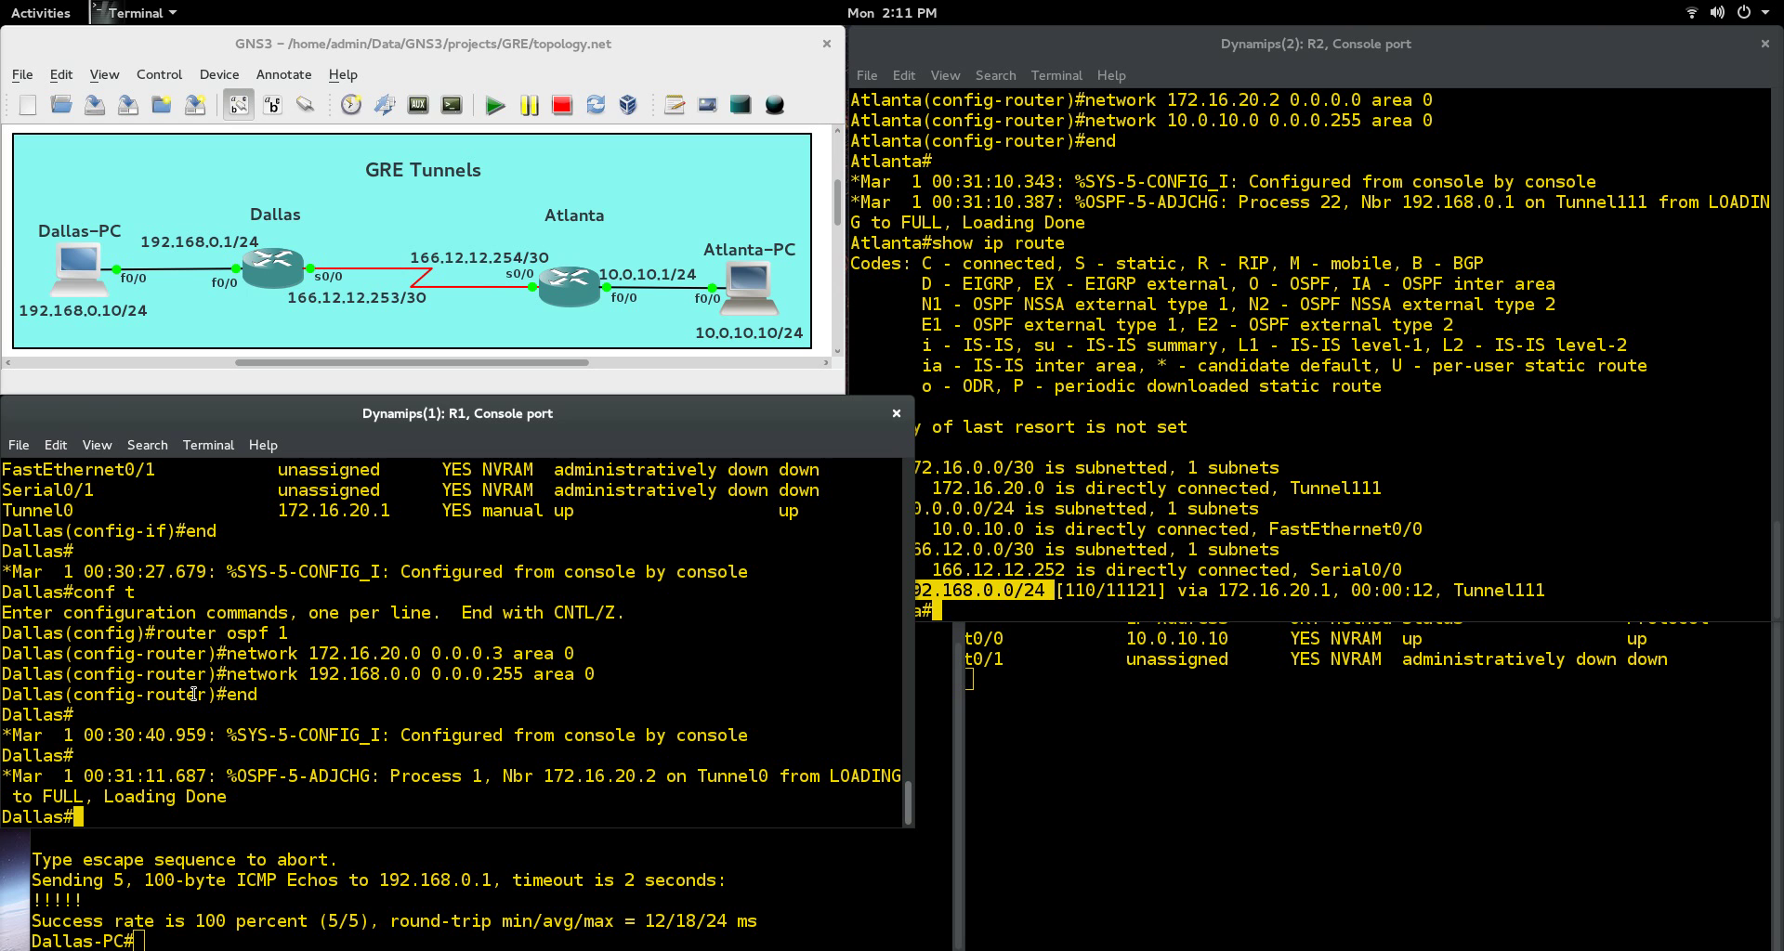
type("show ip route")
key("Return")
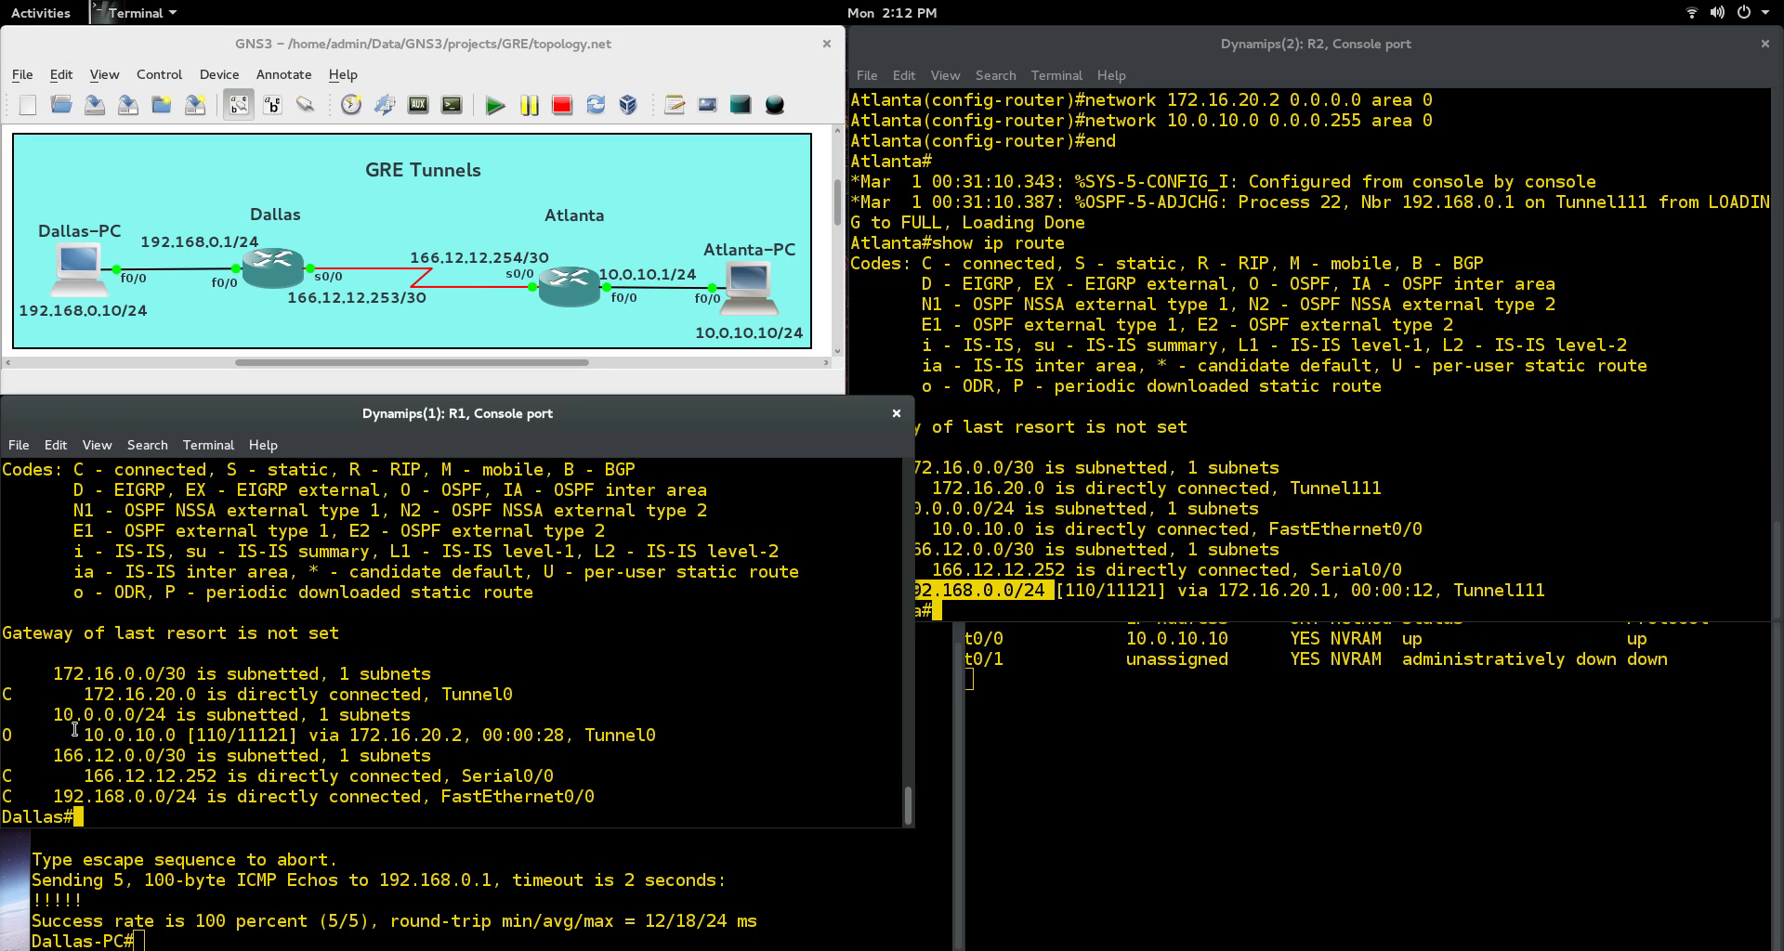
left_click_drag(54, 718, 223, 729)
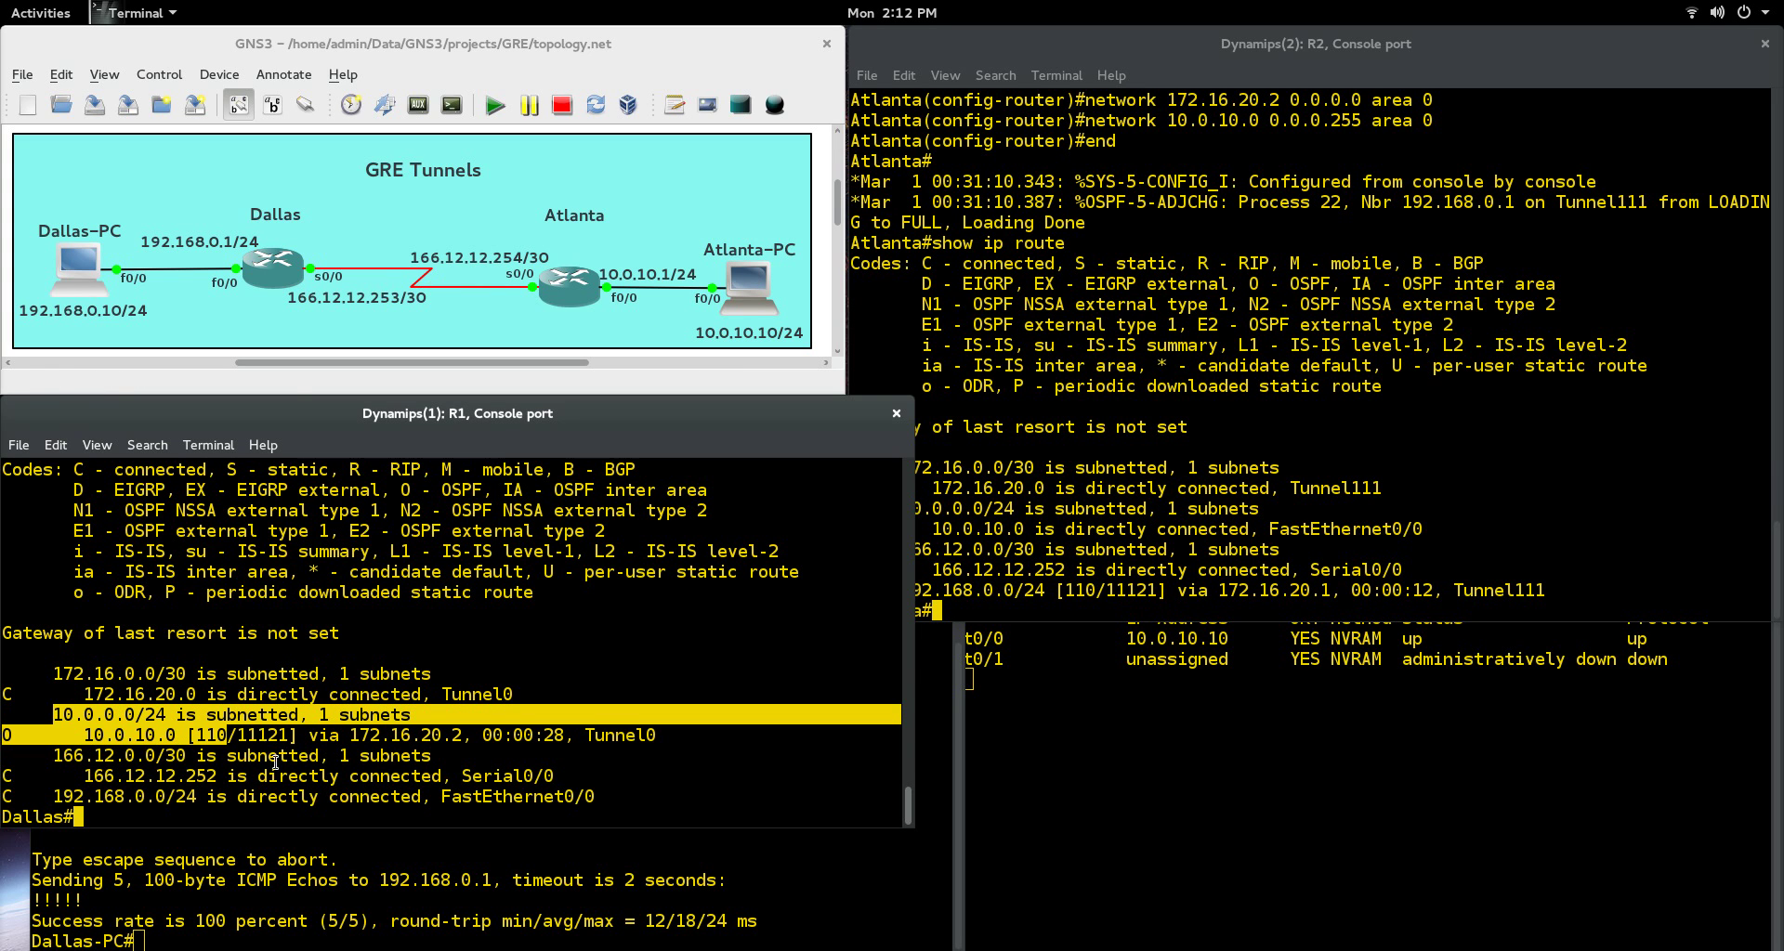
- Highlight the OSPF tunnel routes to 10.0.10.0 on Dallas and 192.168.0.0/24 on Atlanta
left_click(298, 873)
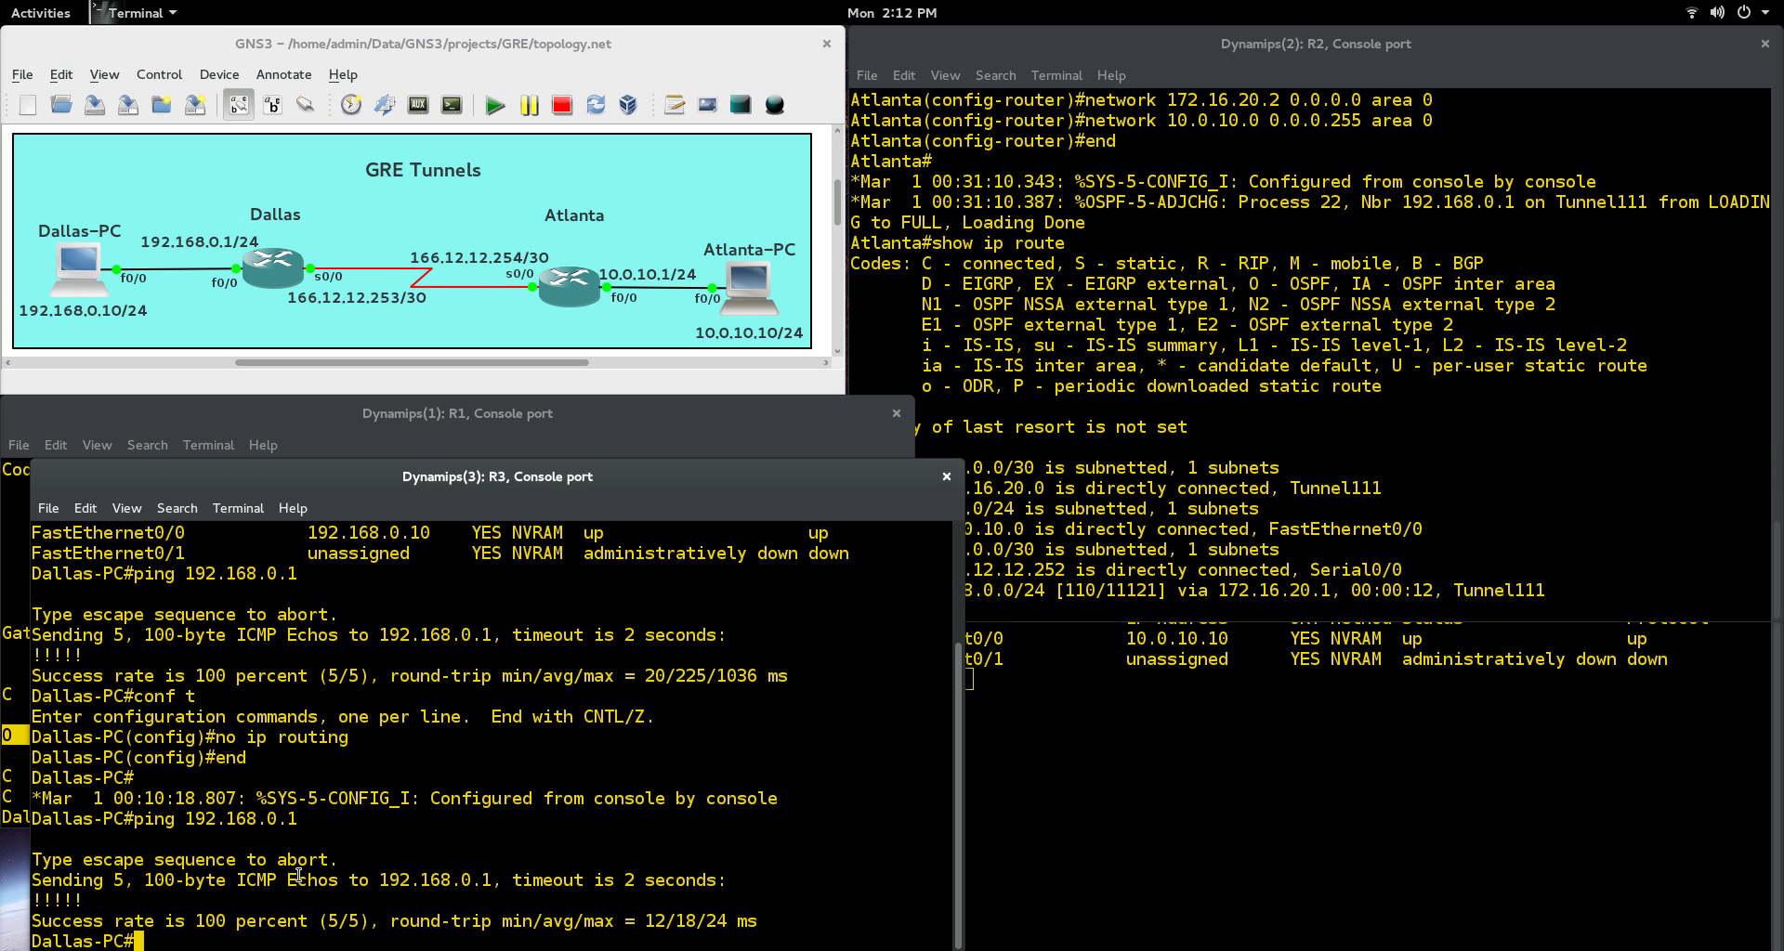
type("ping")
scroll(575, 732, "up", 3)
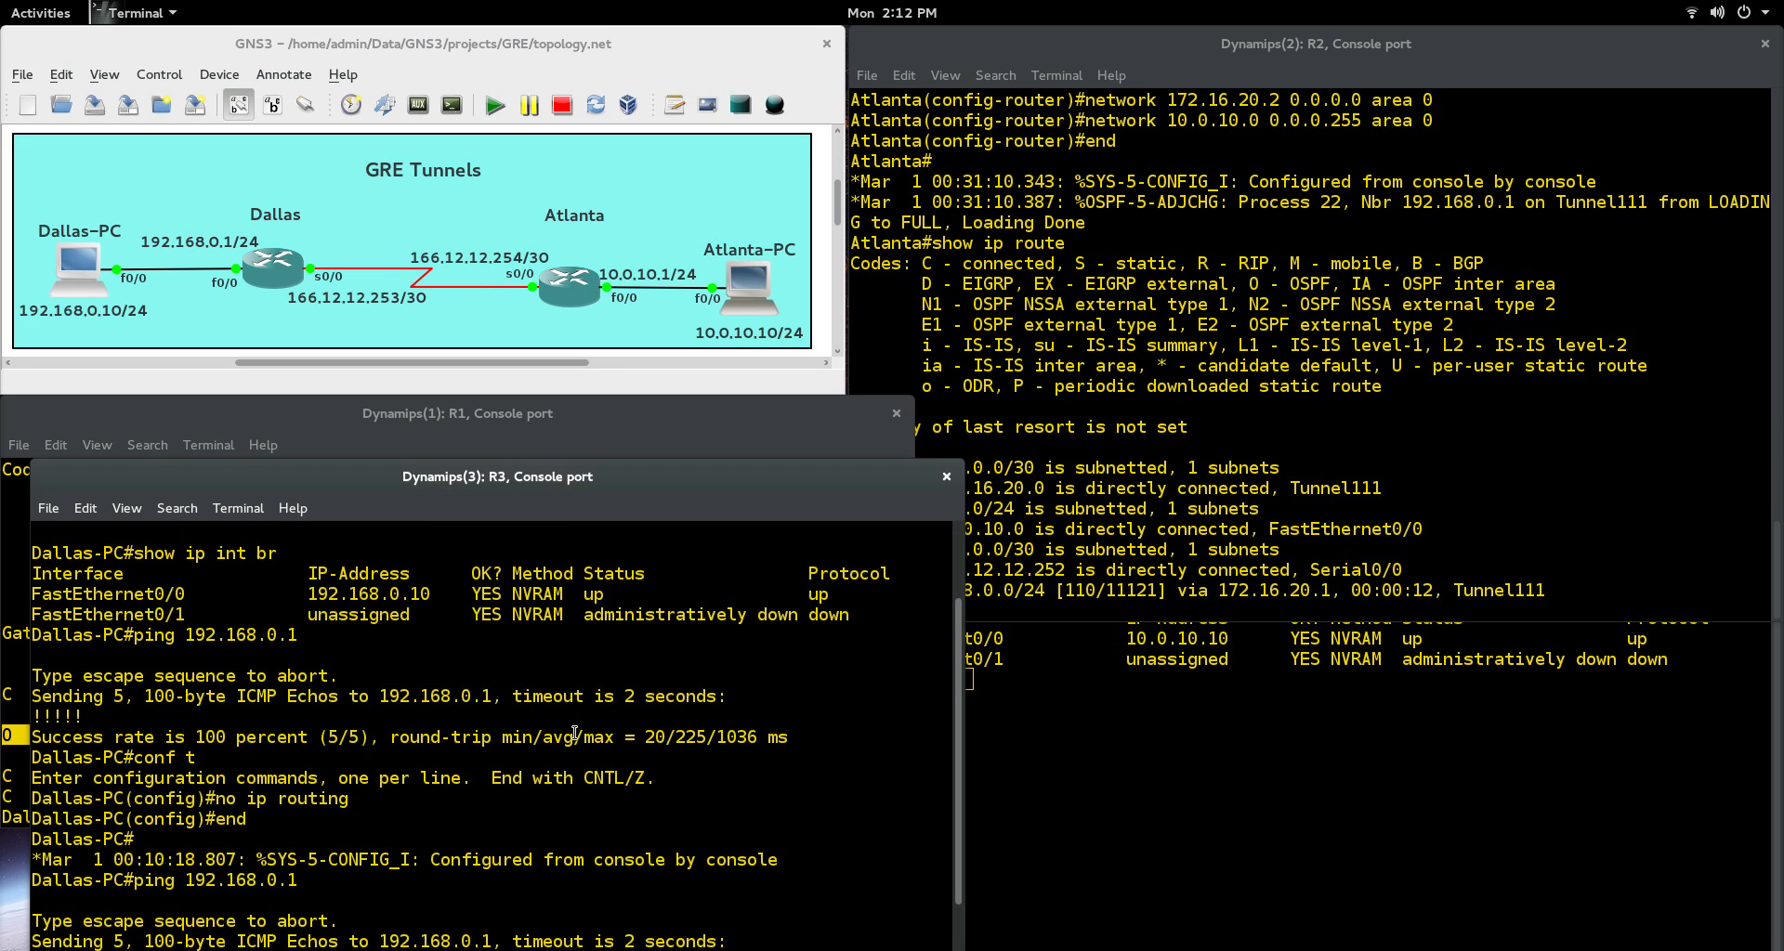
scroll(571, 733, "down", 3)
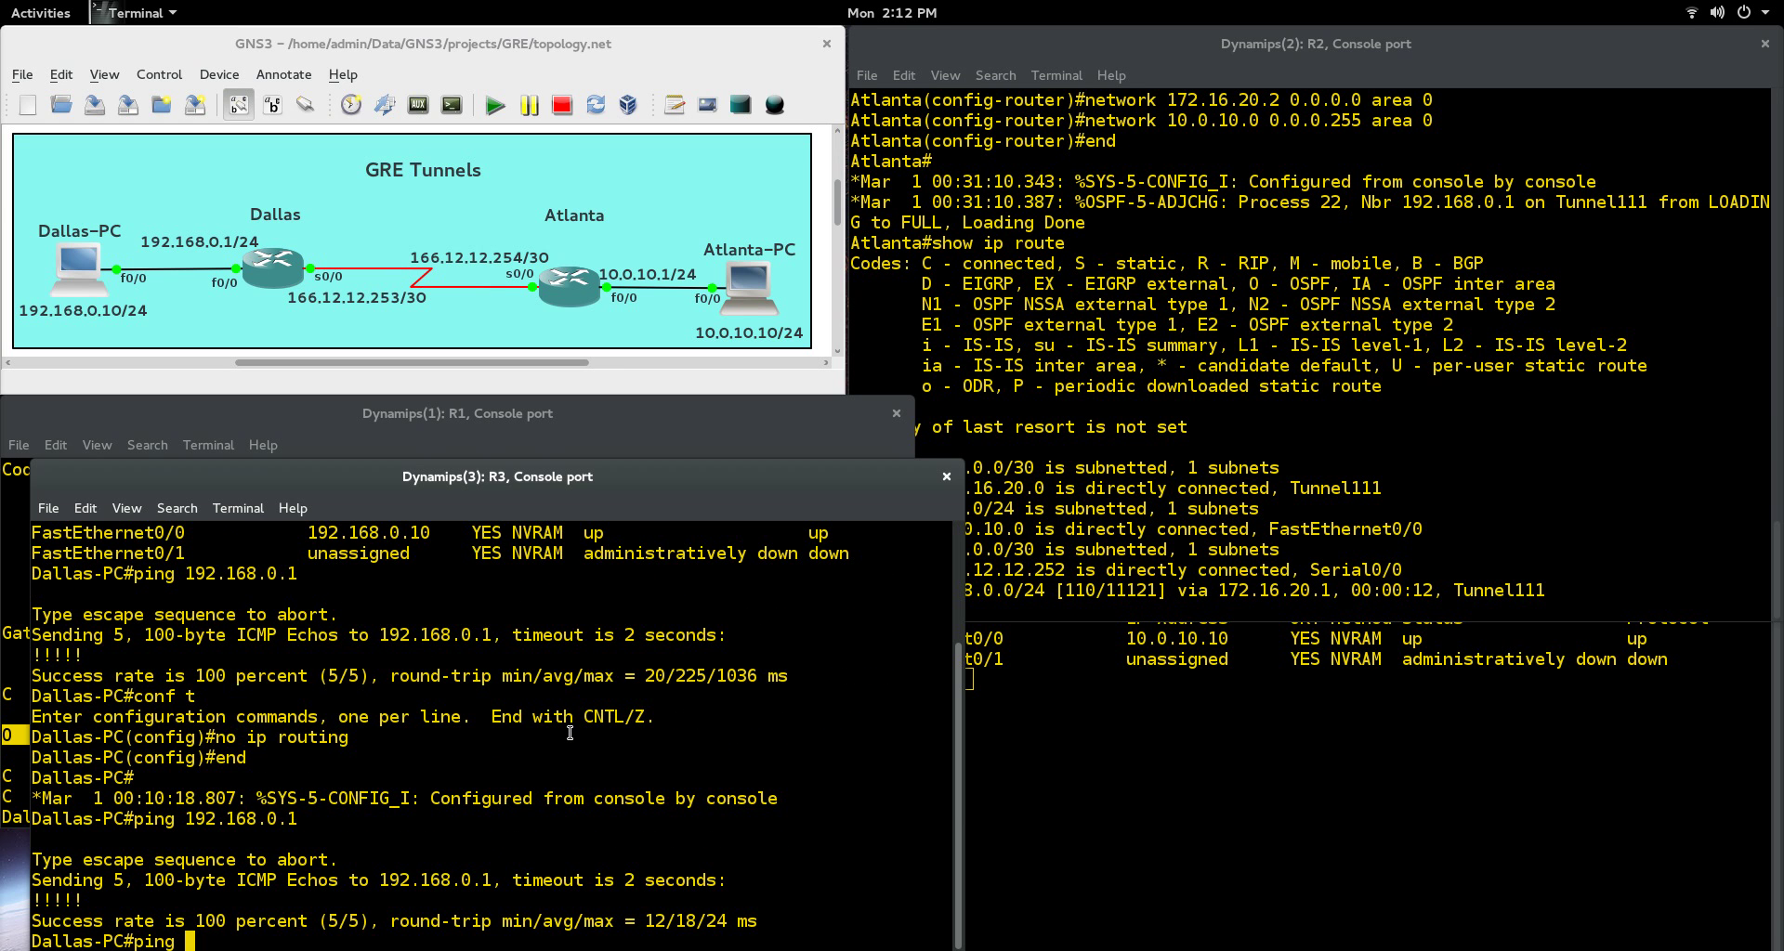
left_click(290, 420)
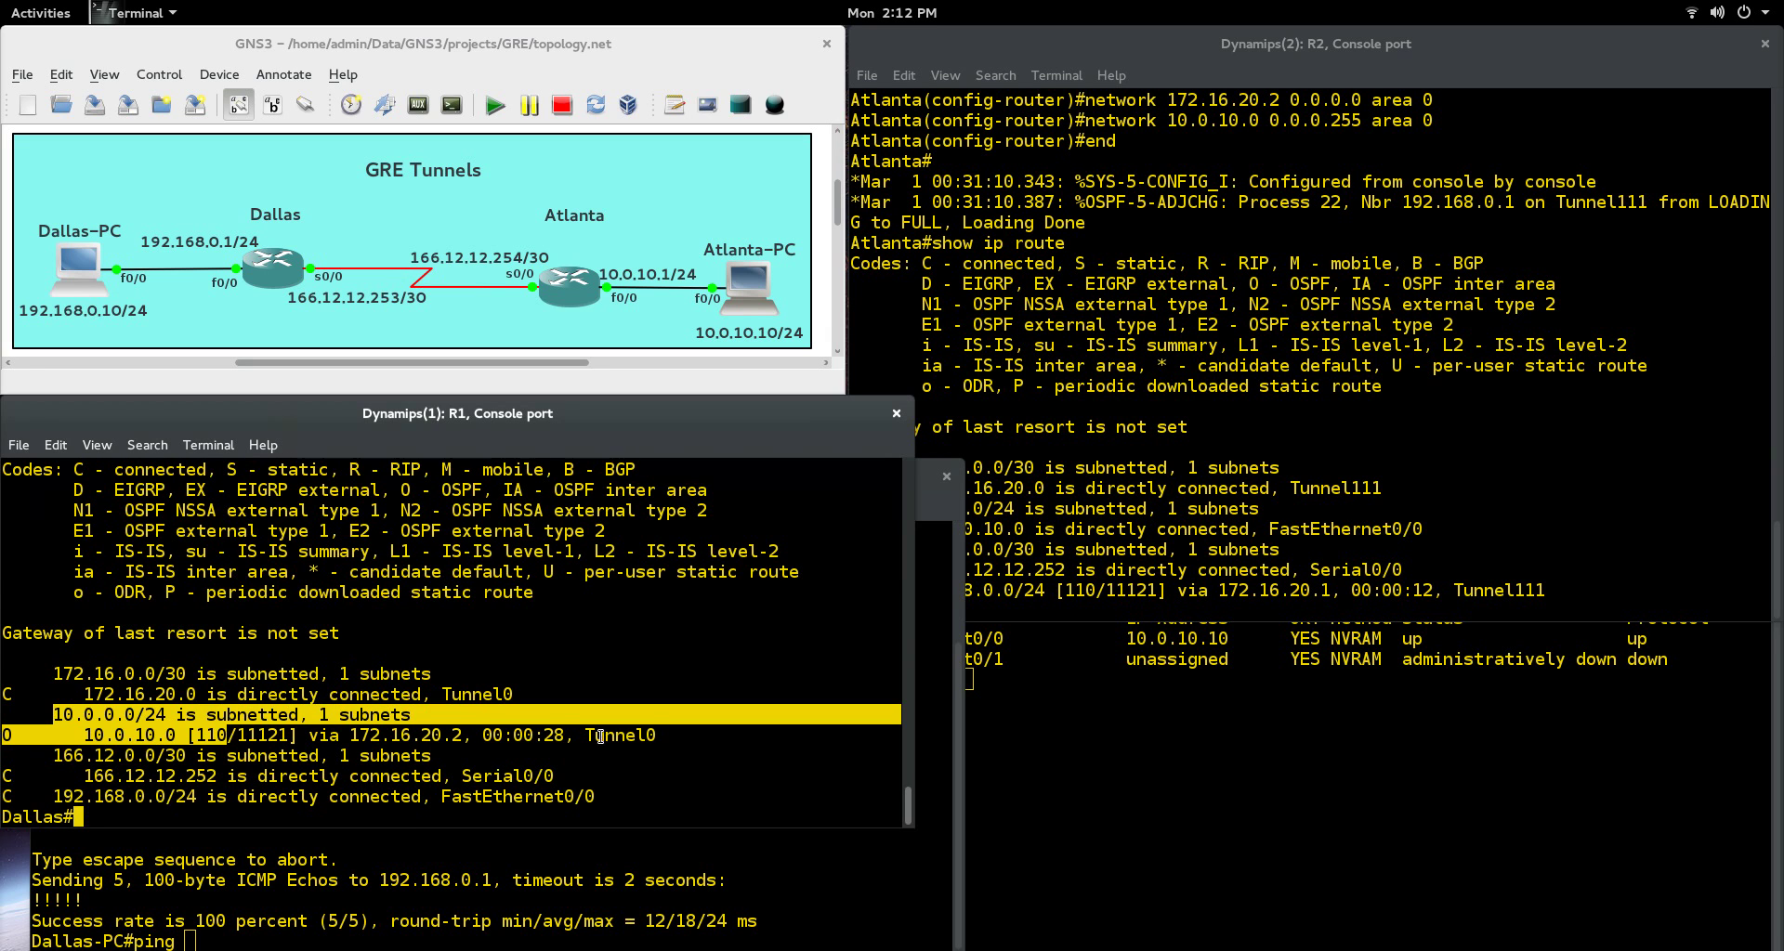
left_click_drag(672, 734, 79, 741)
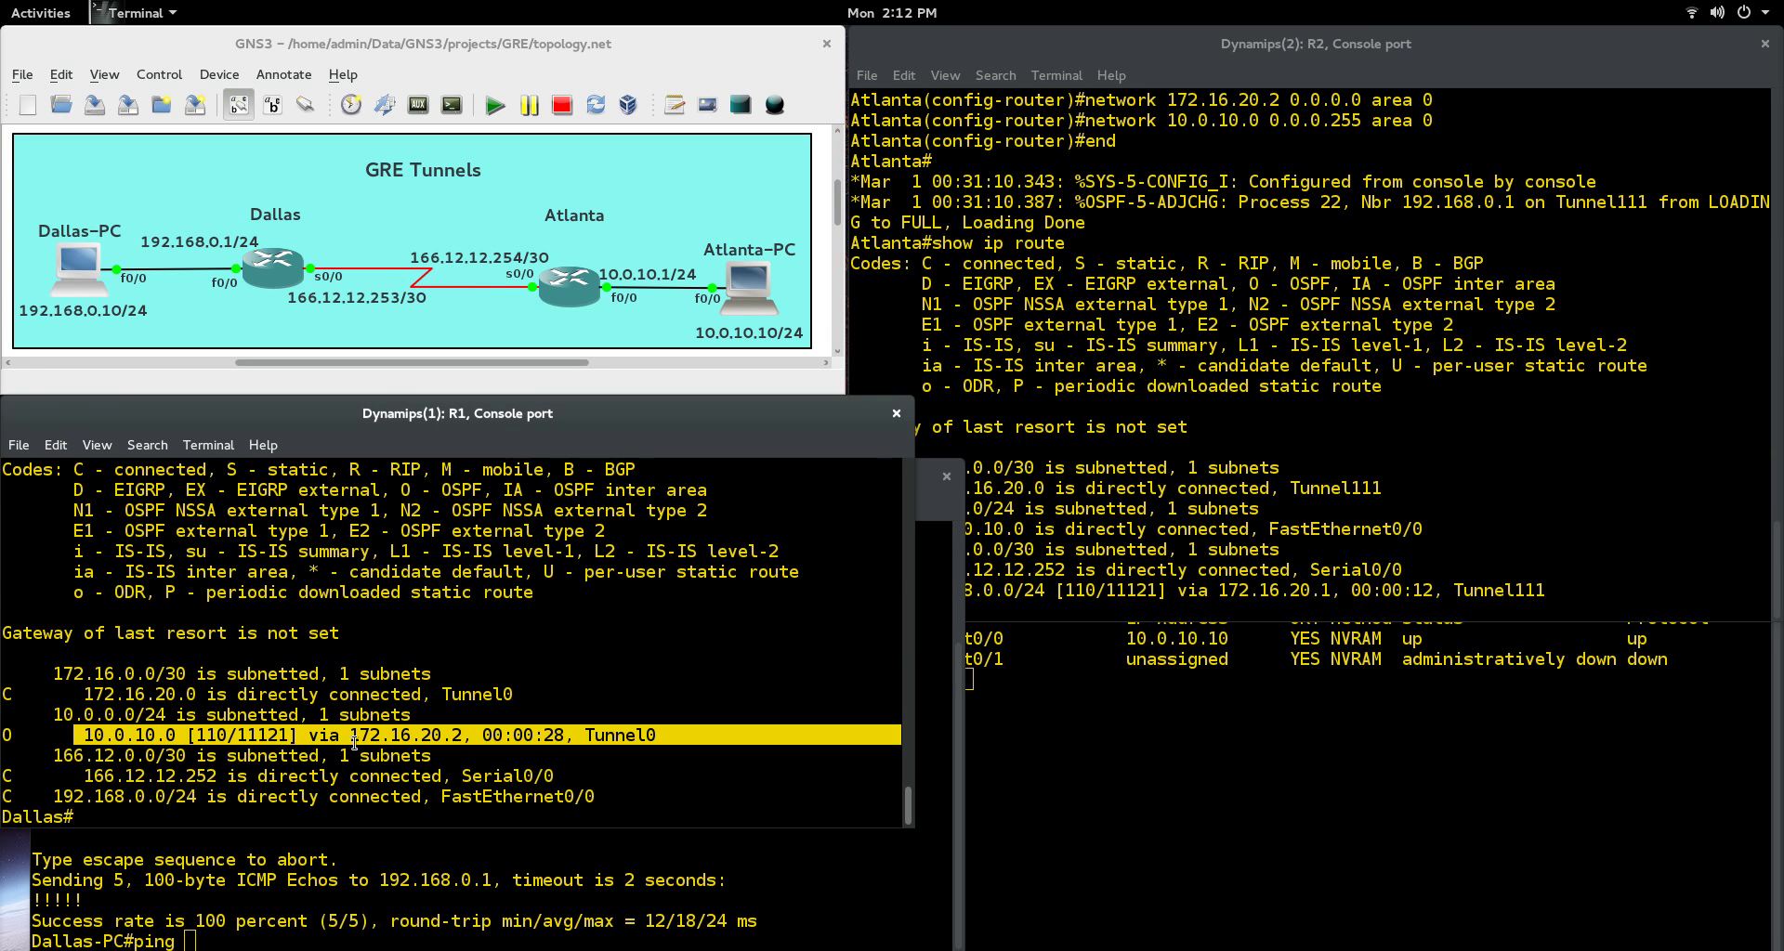
left_click(1028, 476)
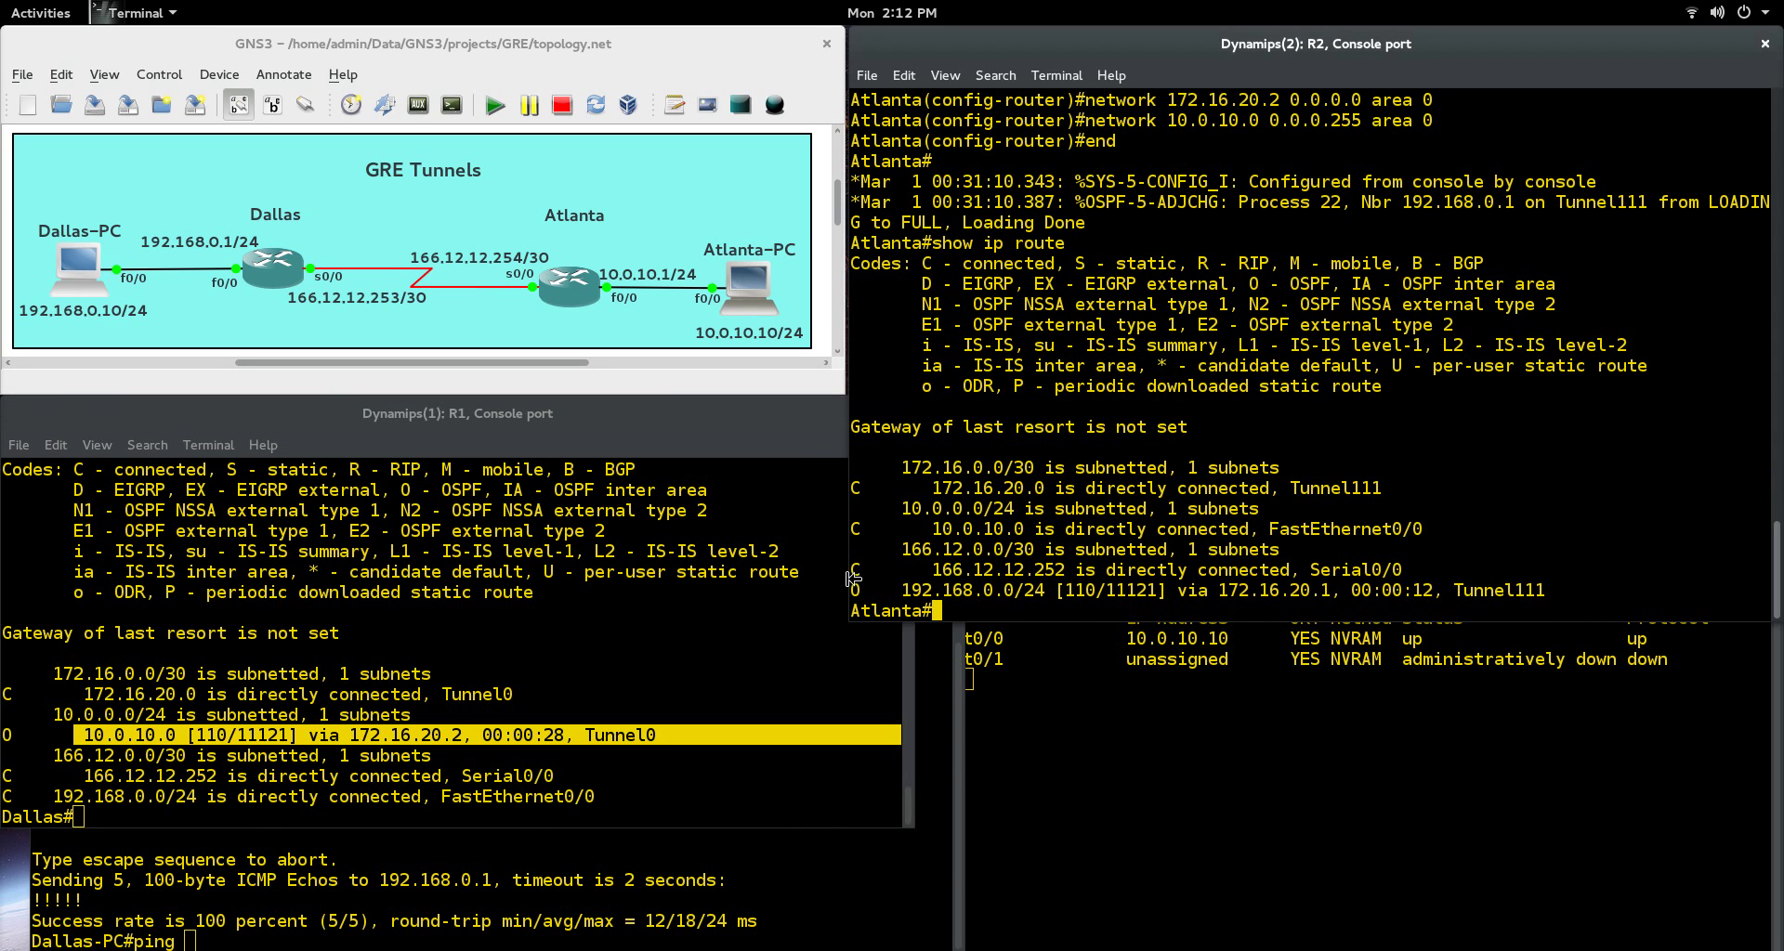
left_click_drag(852, 591, 1547, 595)
- Ping 10.0.10.10 from Dallas-PC twice
left_click(433, 873)
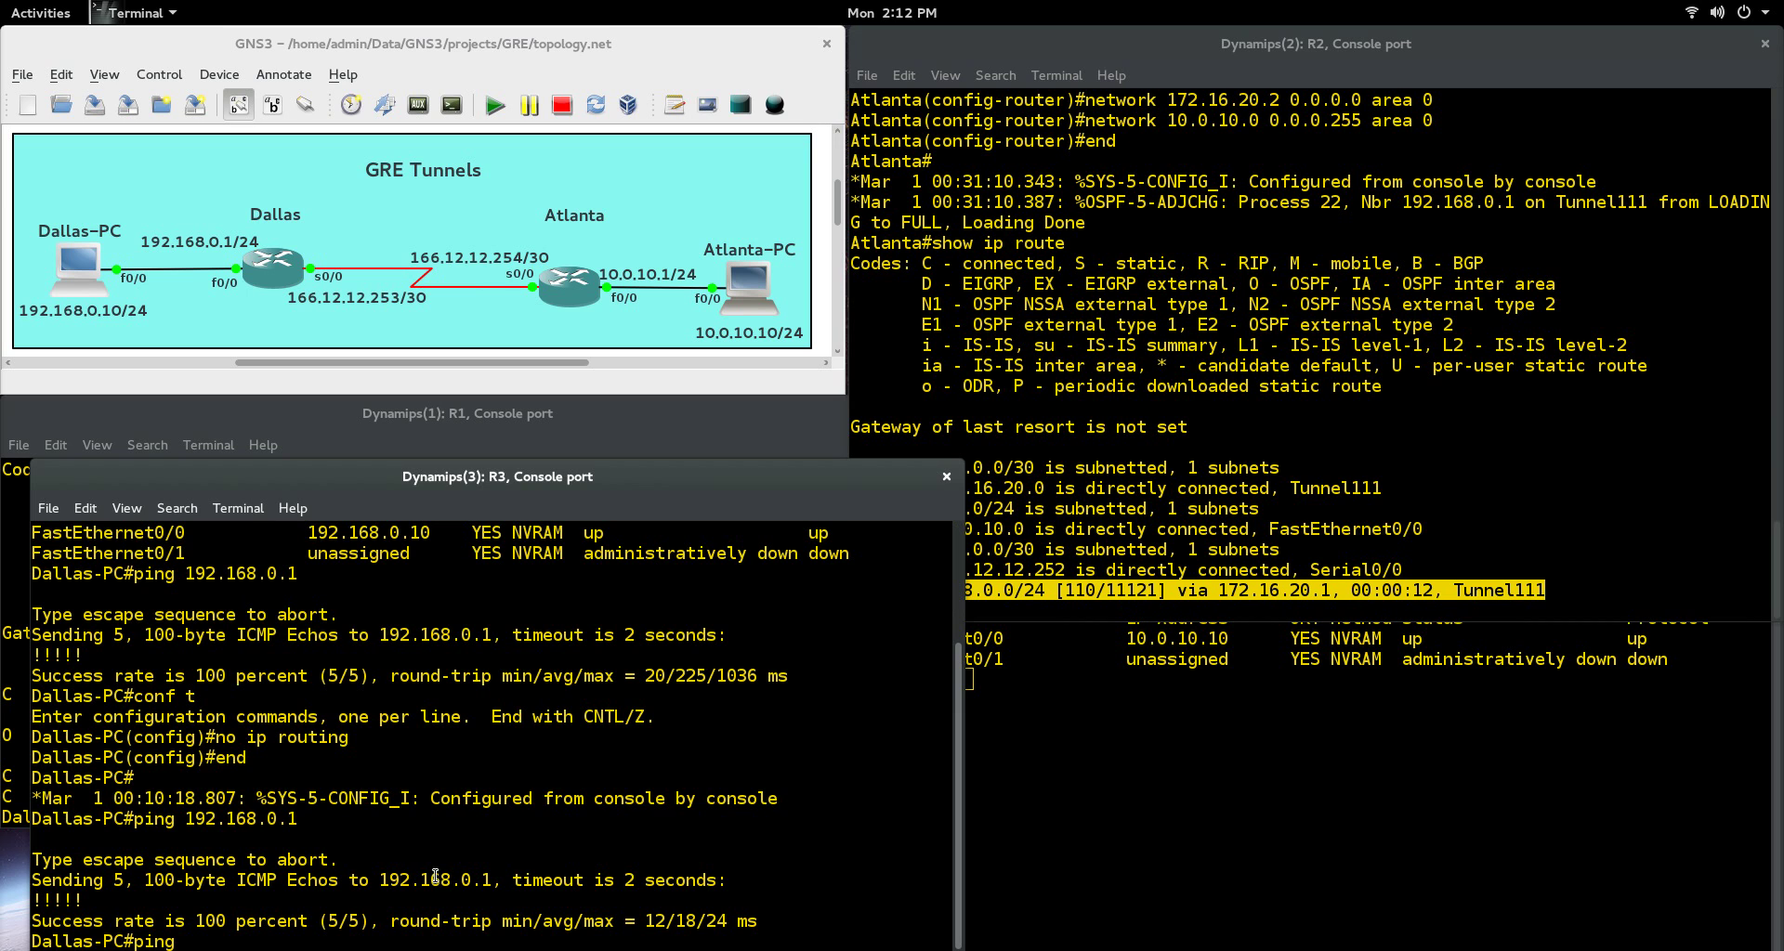
type("ping 10.0.10.10")
key("Return")
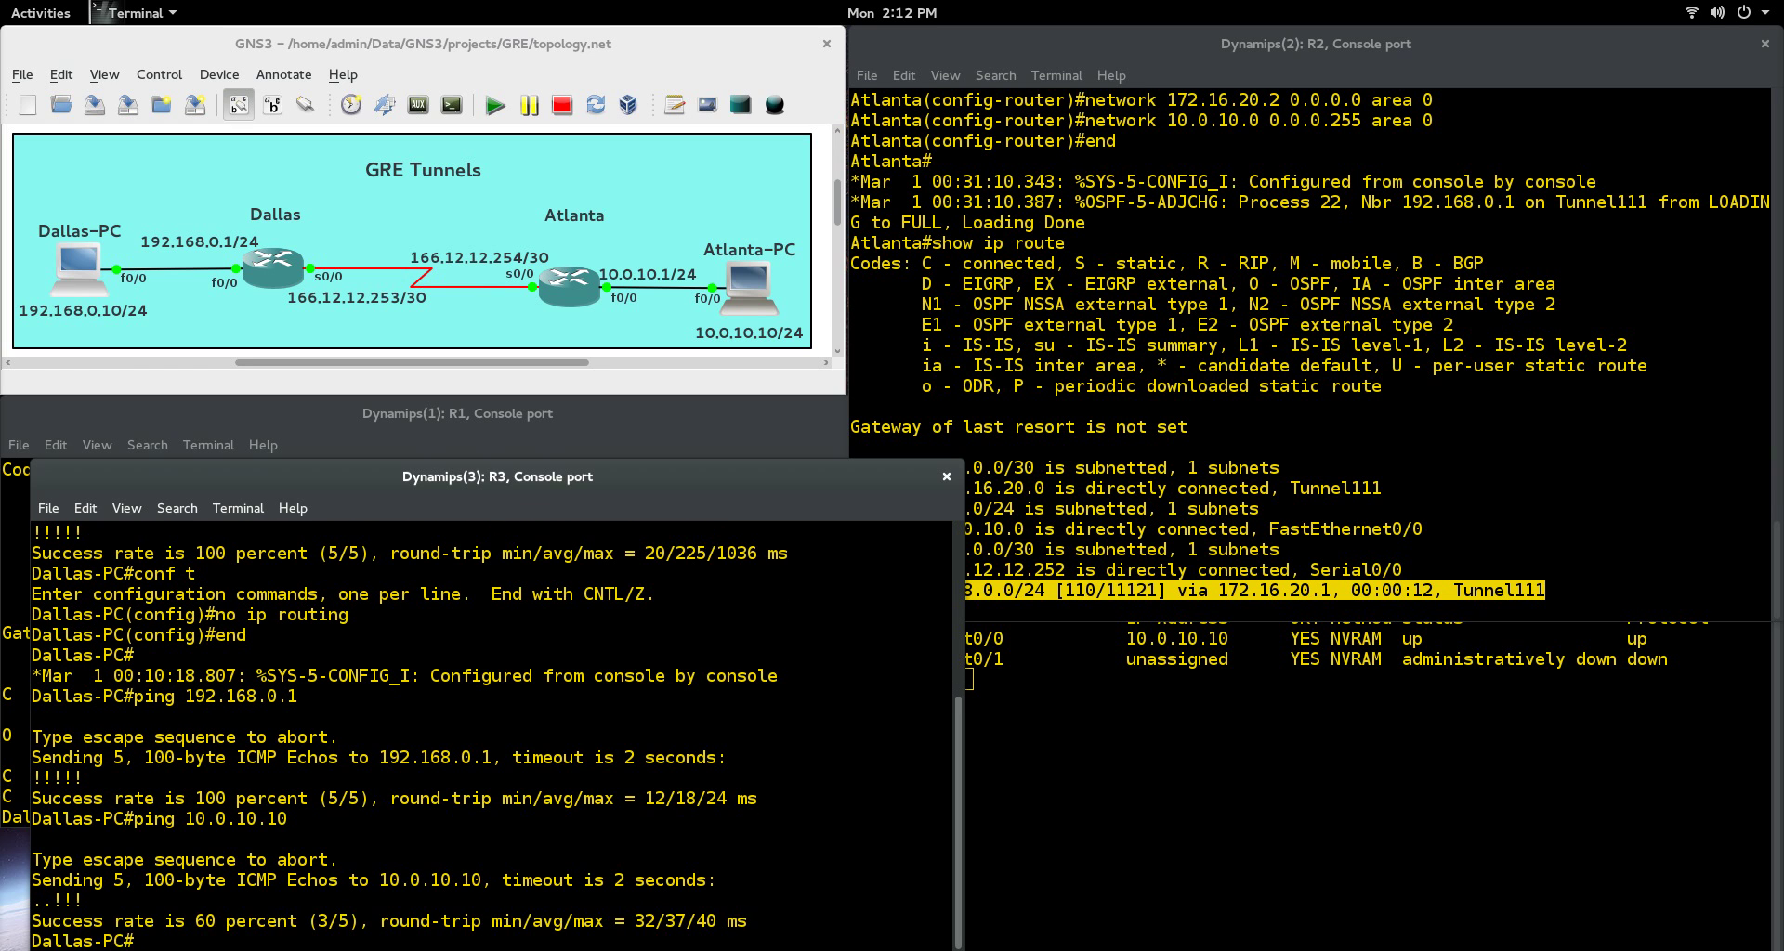
key("Up")
key("Return")
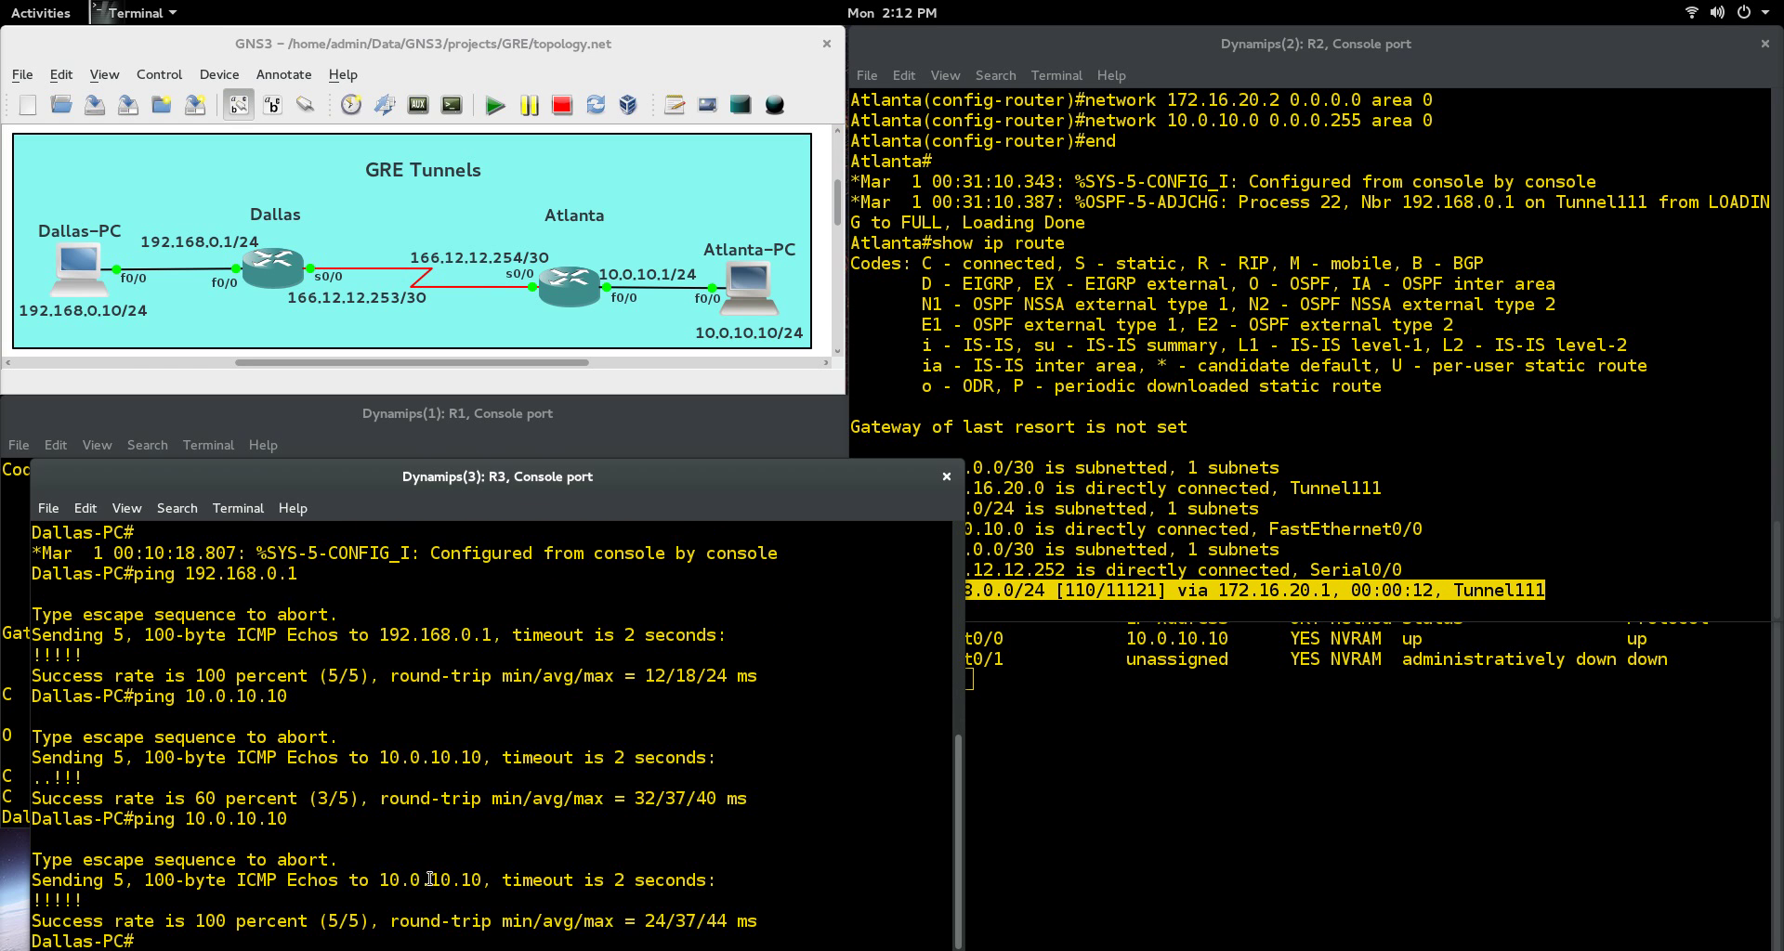
- Ping 192.168.0.10 from Atlanta-PC
left_click(1283, 847)
type("ping 192.168.0.10")
key("Return")
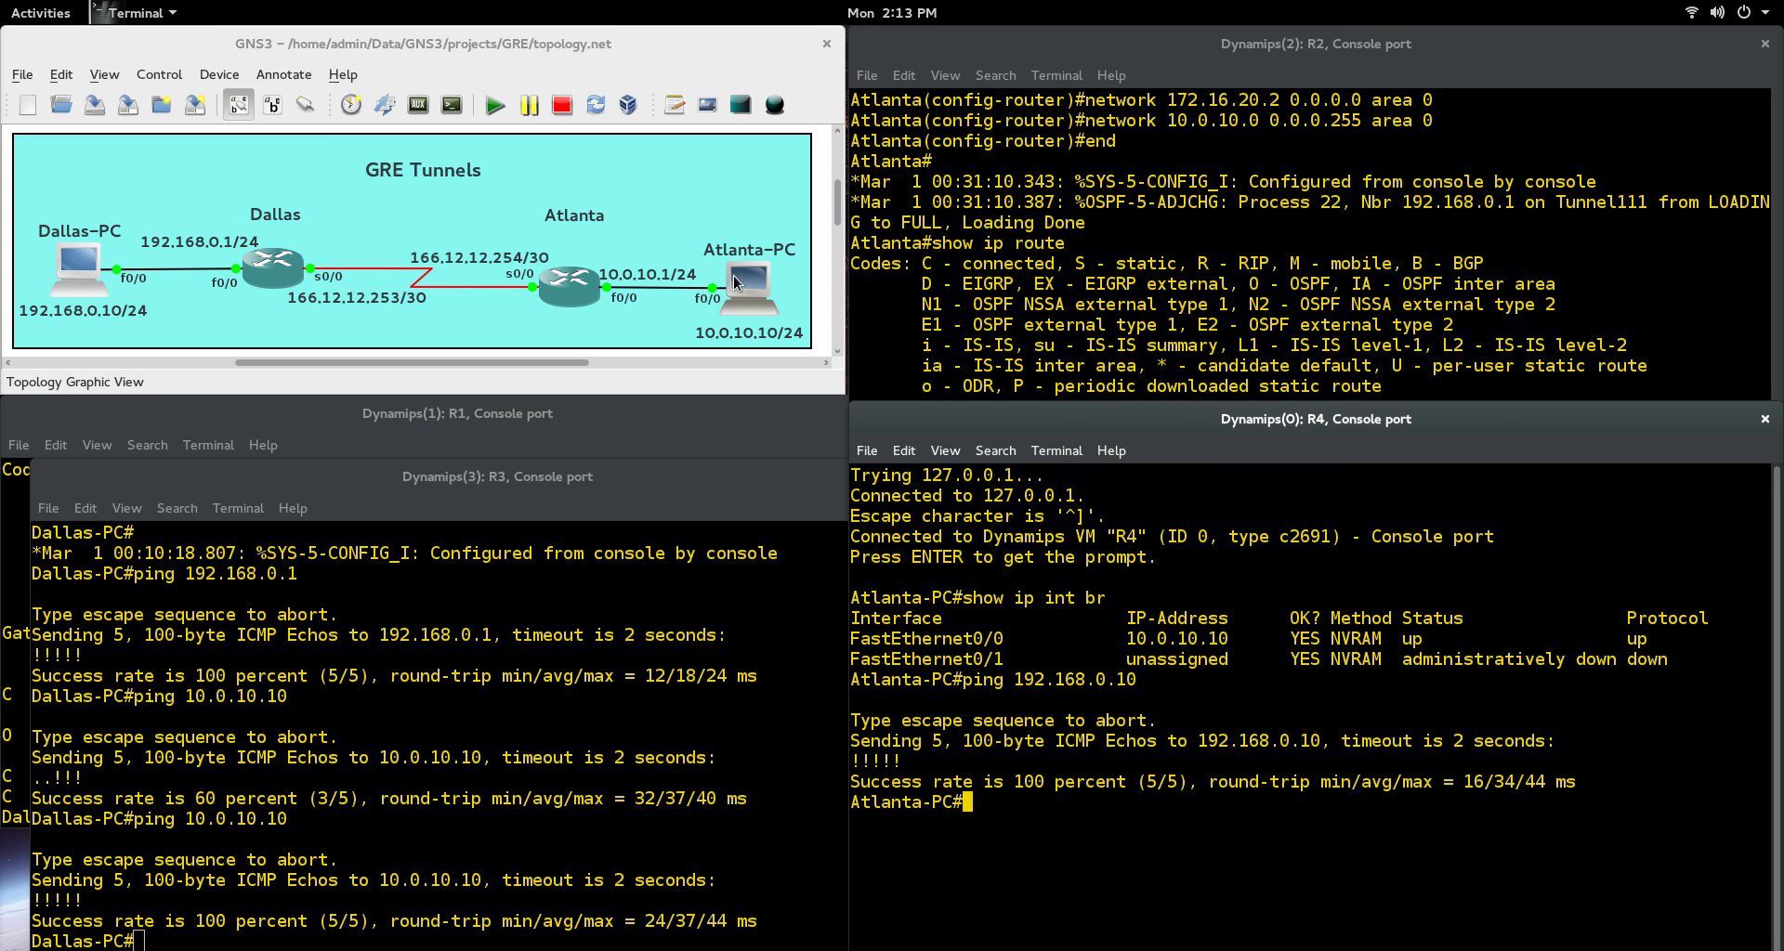
- List Atlanta's interfaces with show ip int brief and mark the Tunnel111 row
left_click(1296, 279)
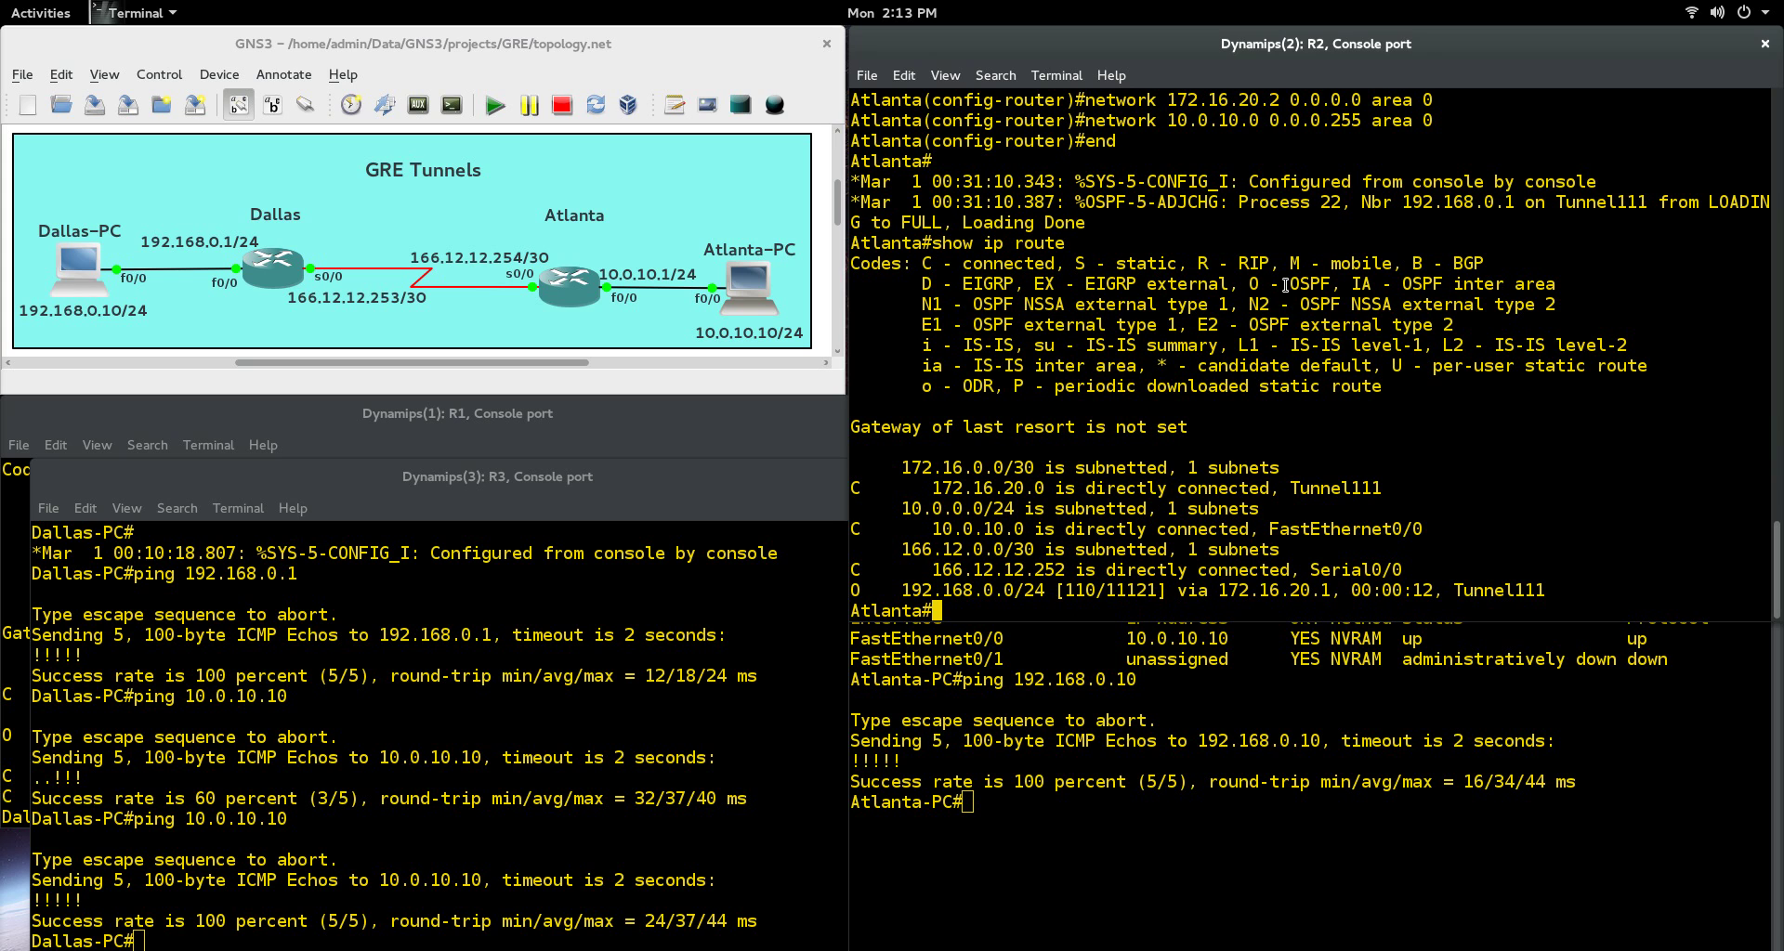
type("show ip int brief")
key("Return")
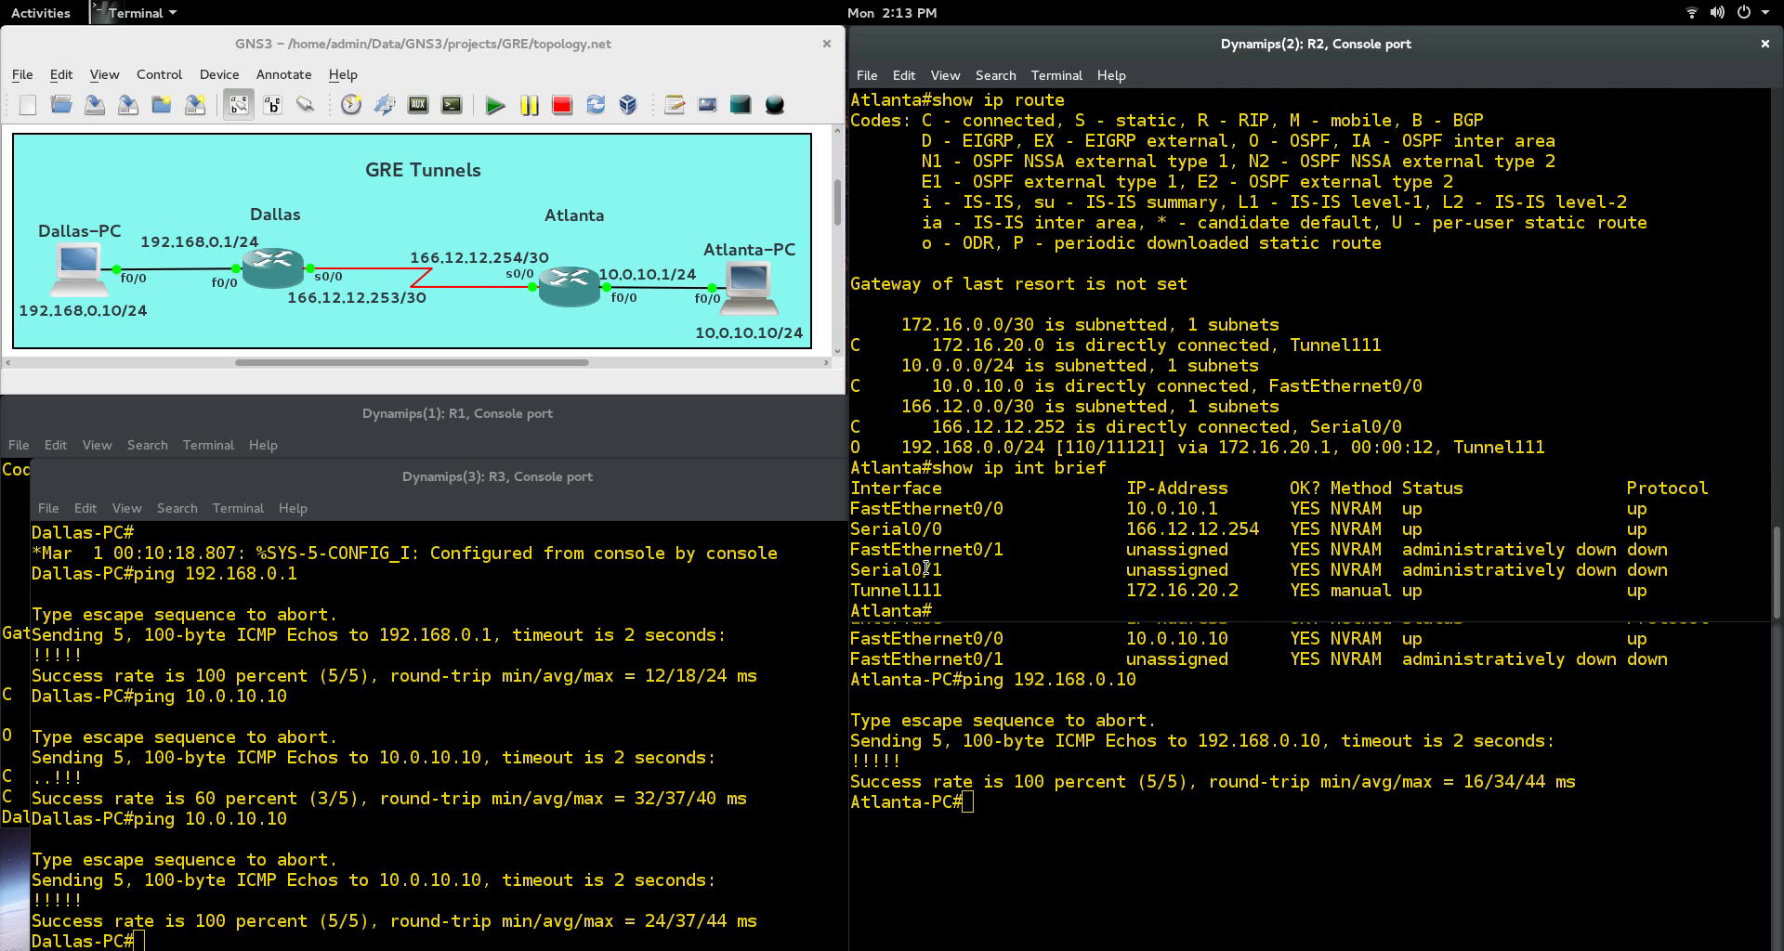
double_click(904, 590)
left_click(980, 440)
- Display Tunnel111 details, noting 172.16.20.2/30, the 1514-byte MTU, and tunnel source/destination
type("show interface tu")
key("Tab")
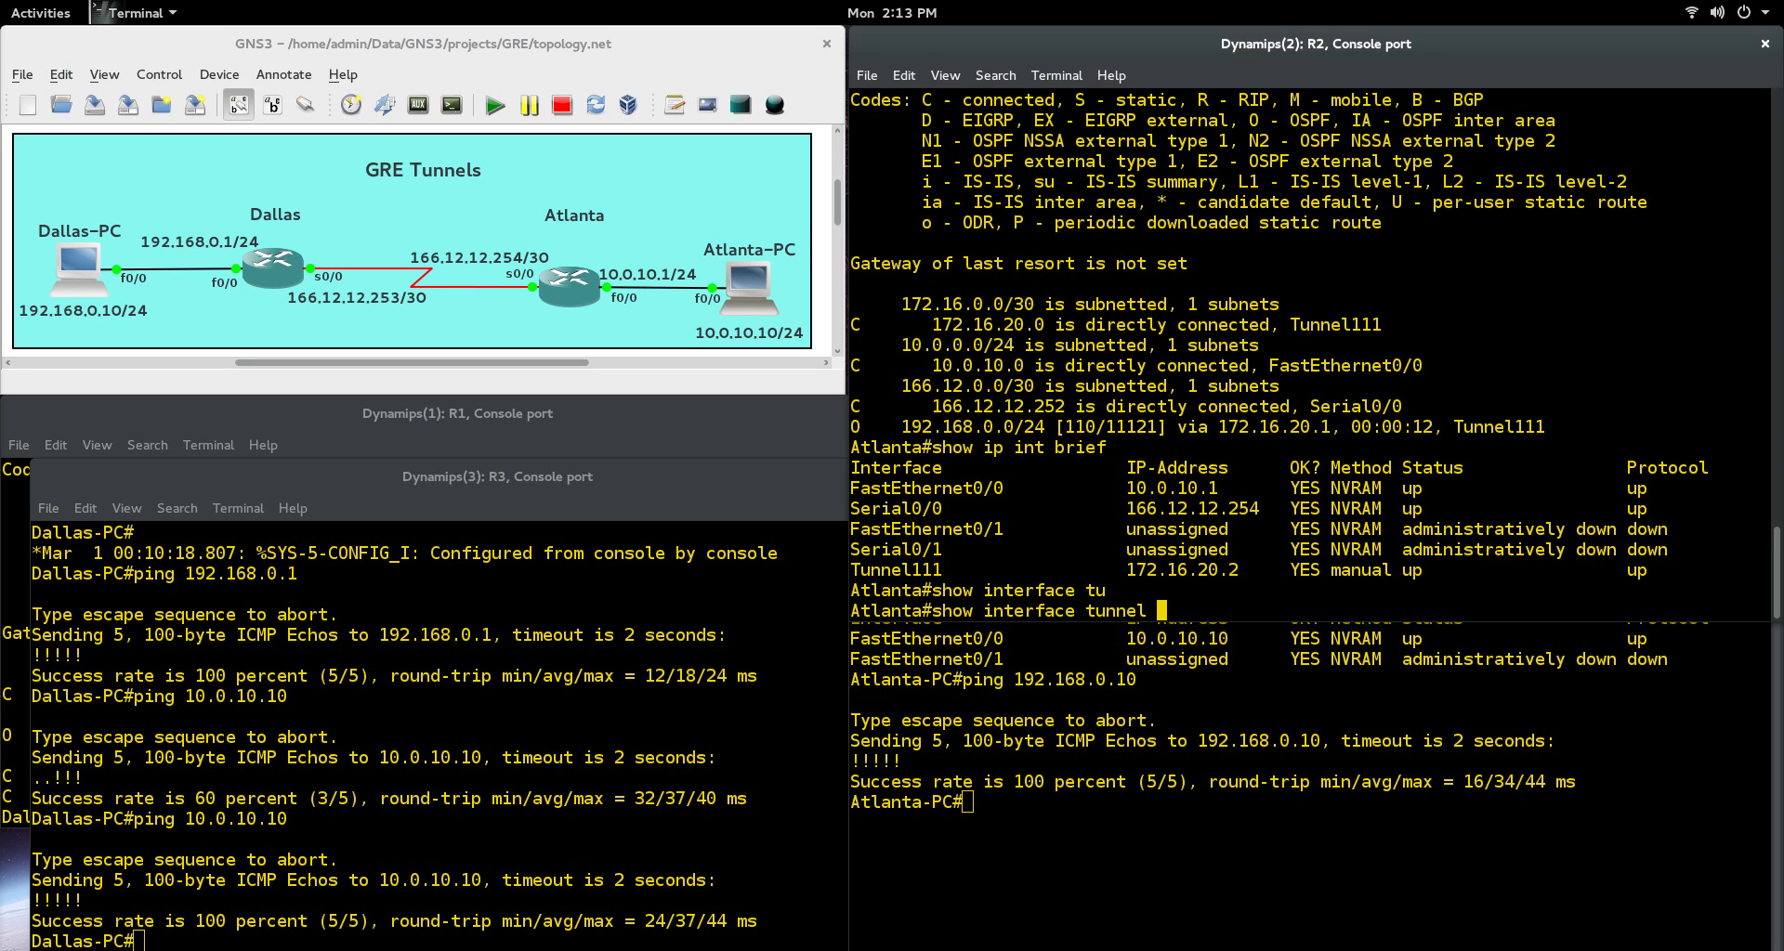
key("Return")
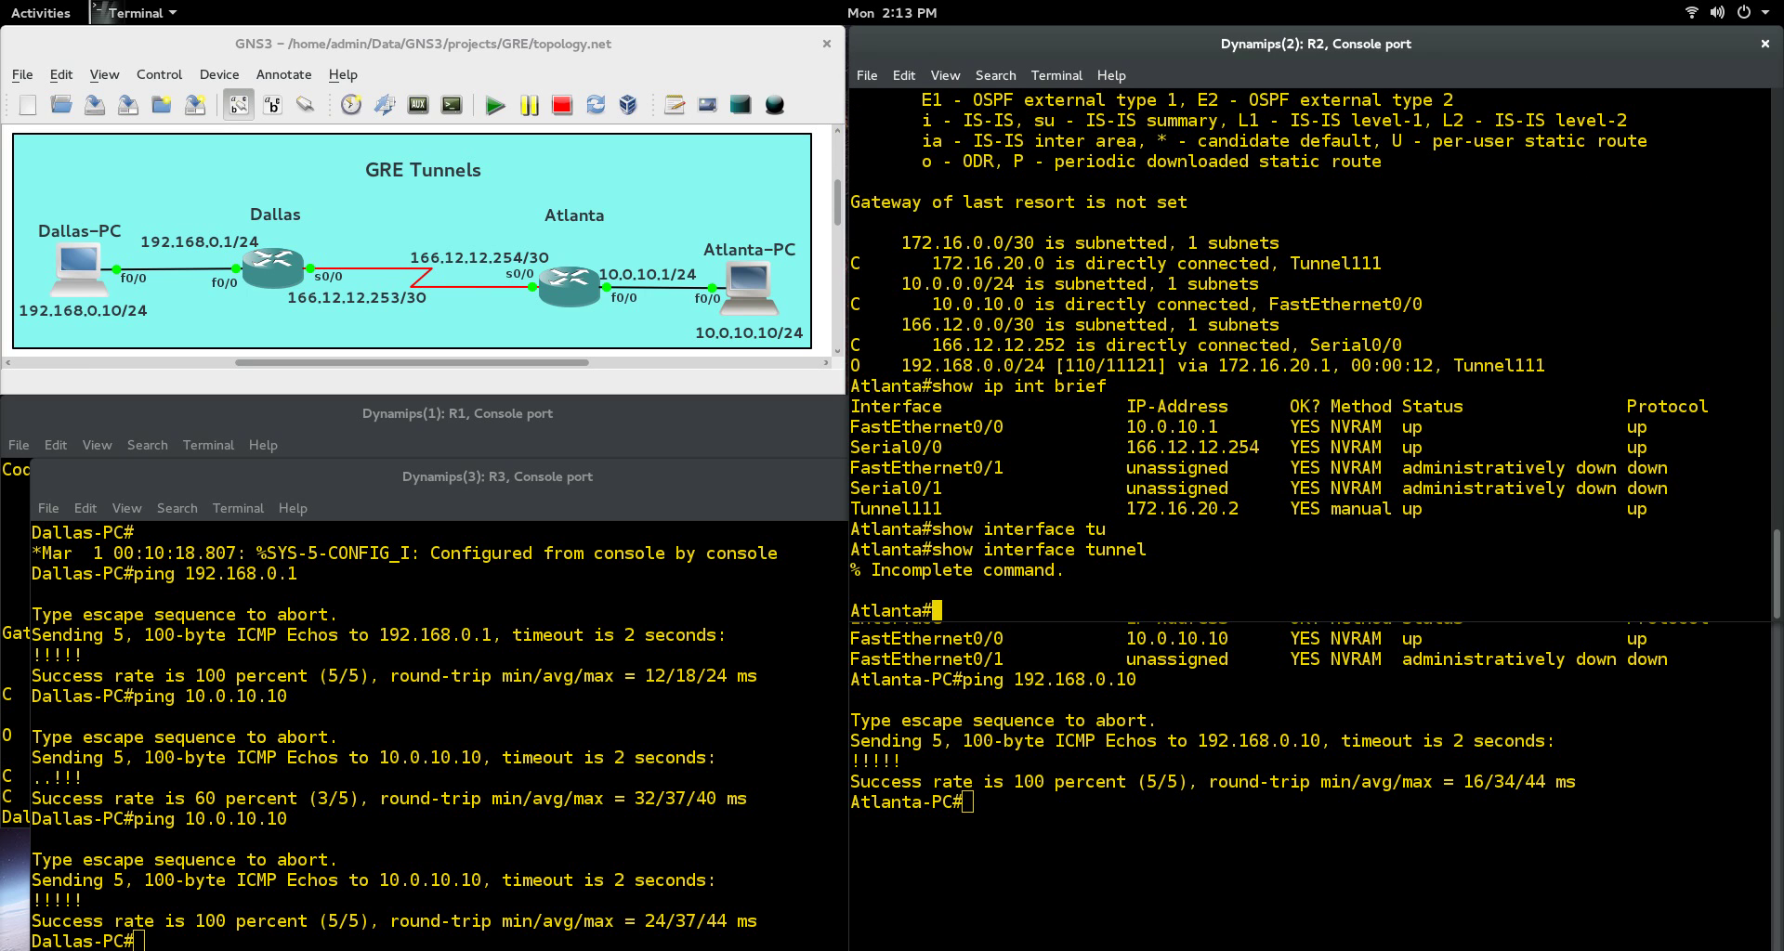
key("Up")
type("111")
key("Return")
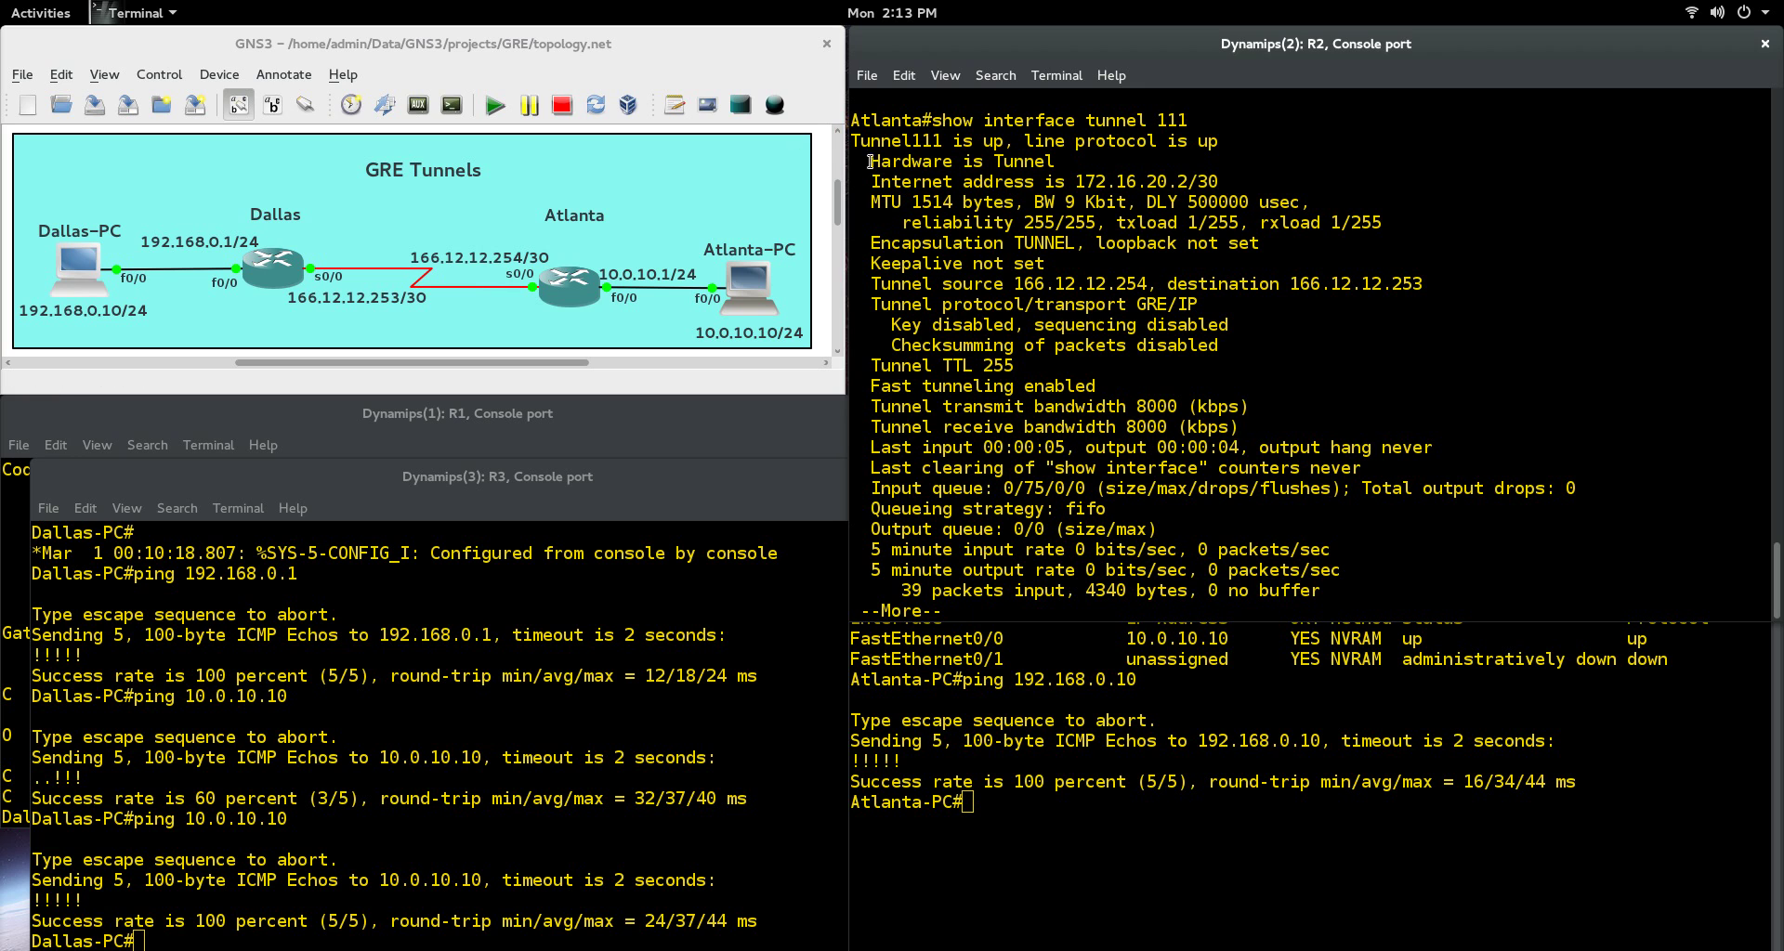
left_click_drag(871, 181, 1249, 181)
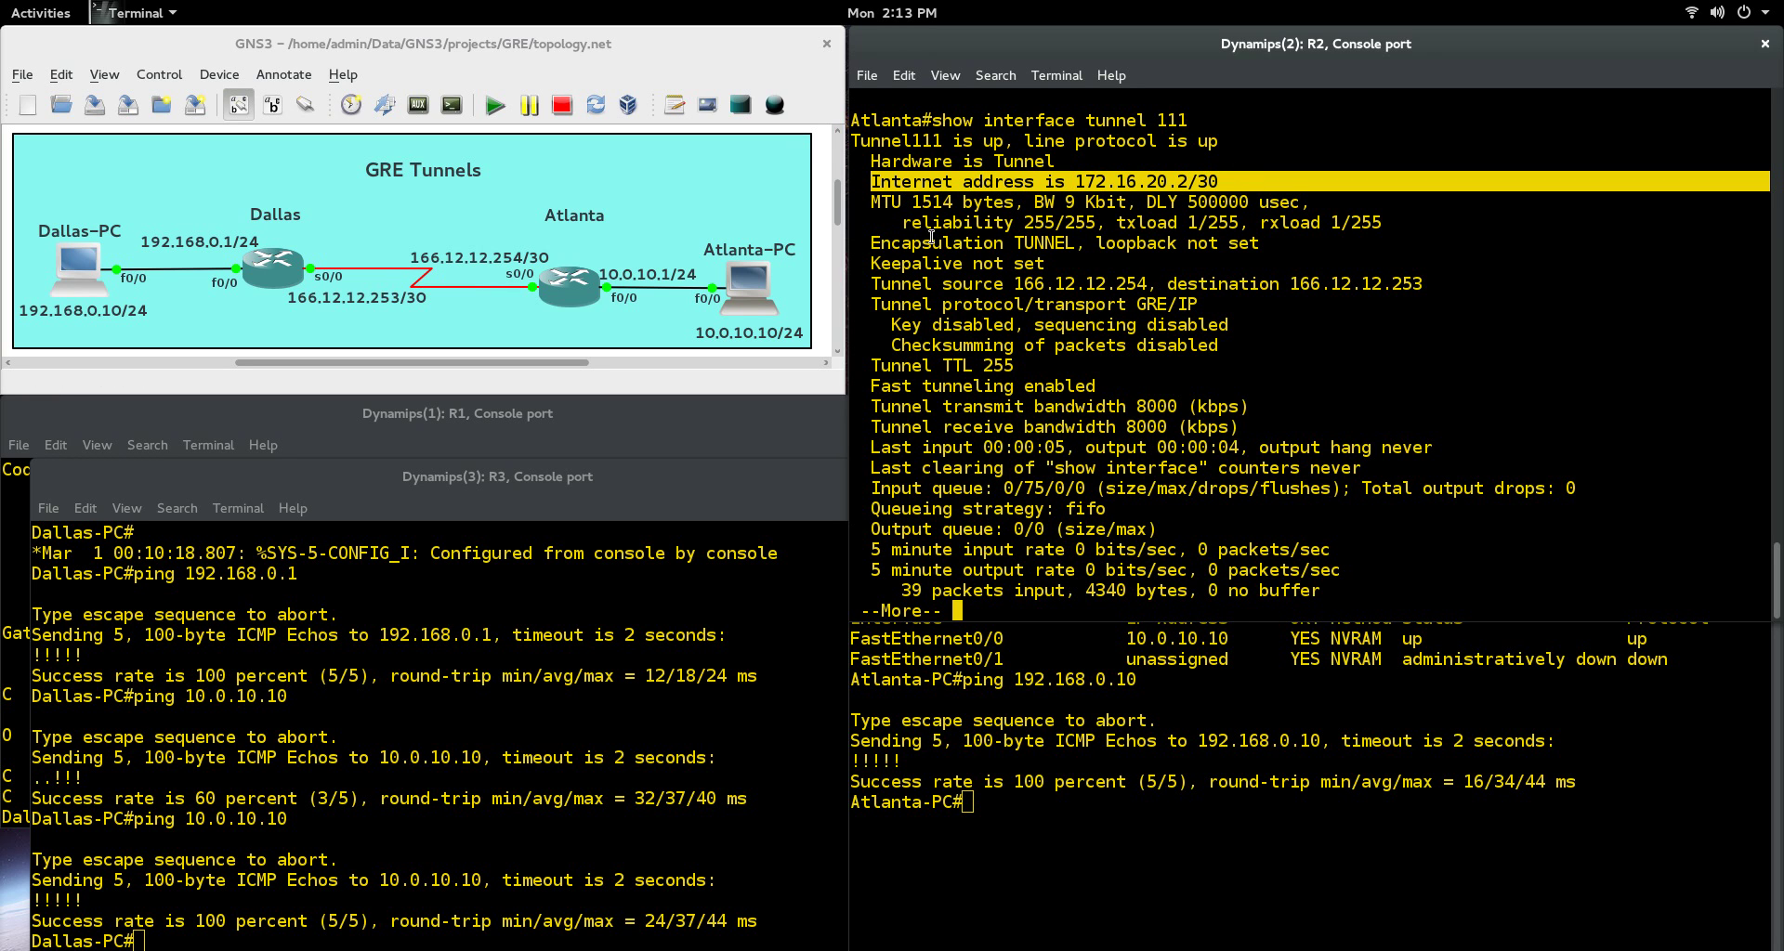
left_click_drag(893, 200, 967, 202)
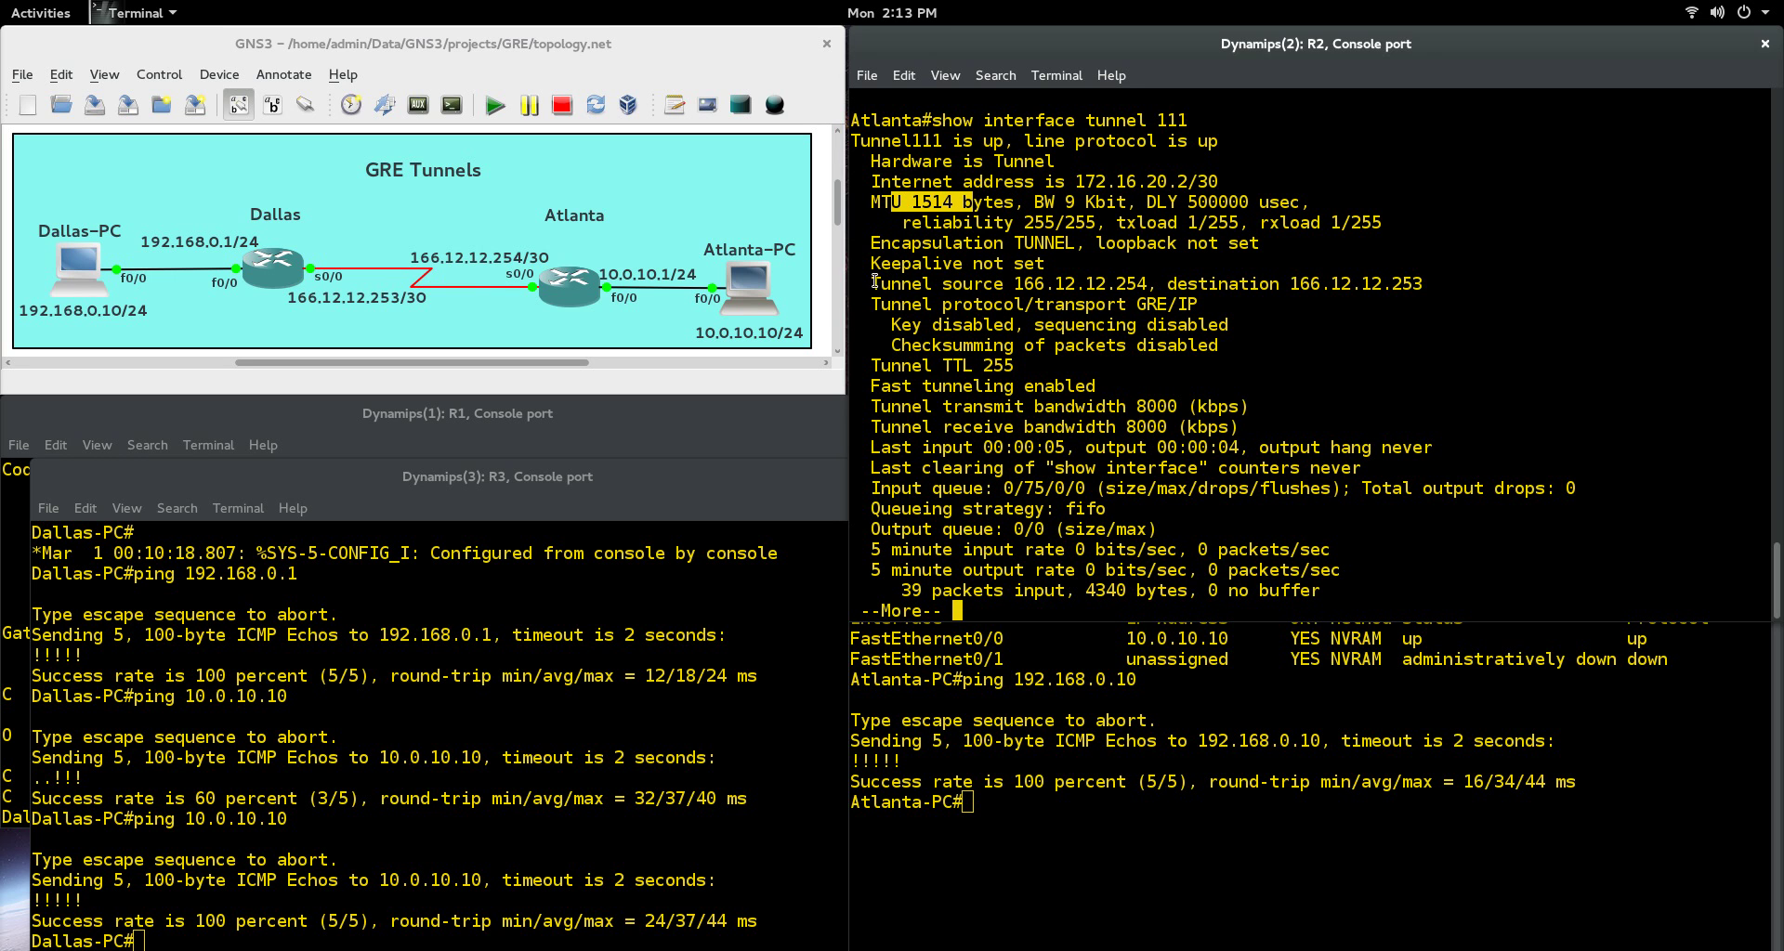
left_click_drag(875, 281, 1413, 278)
scroll(1259, 356, "up", 1)
scroll(1182, 455, "down", 1)
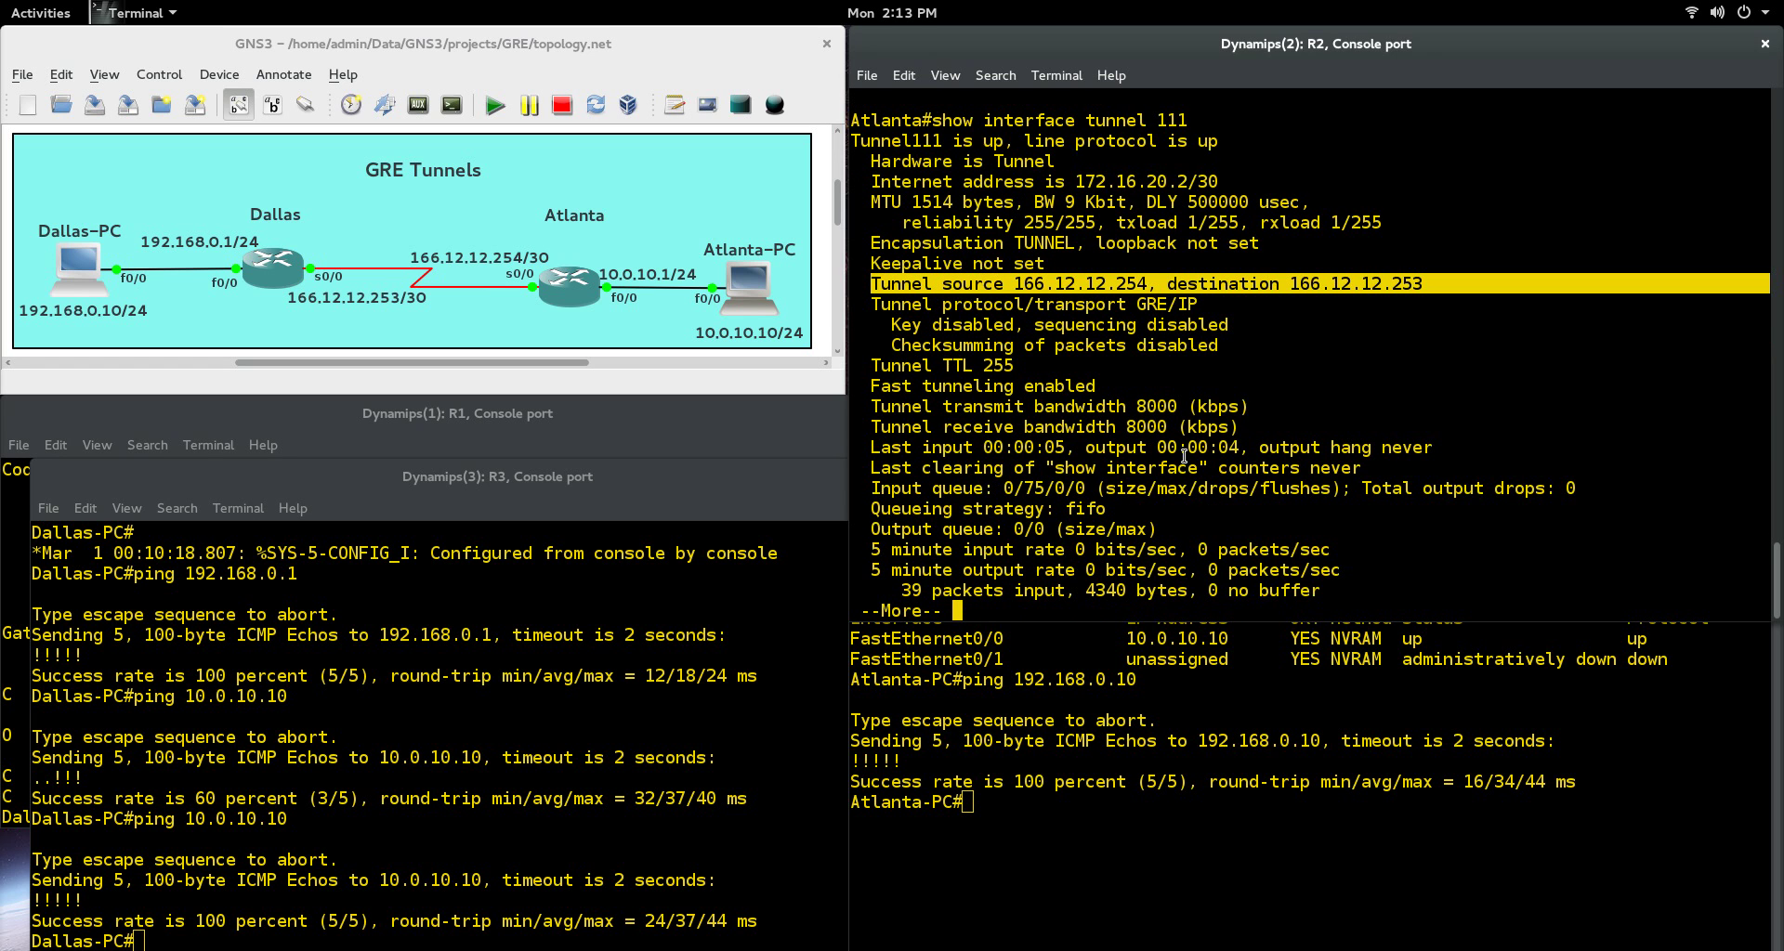
key("space")
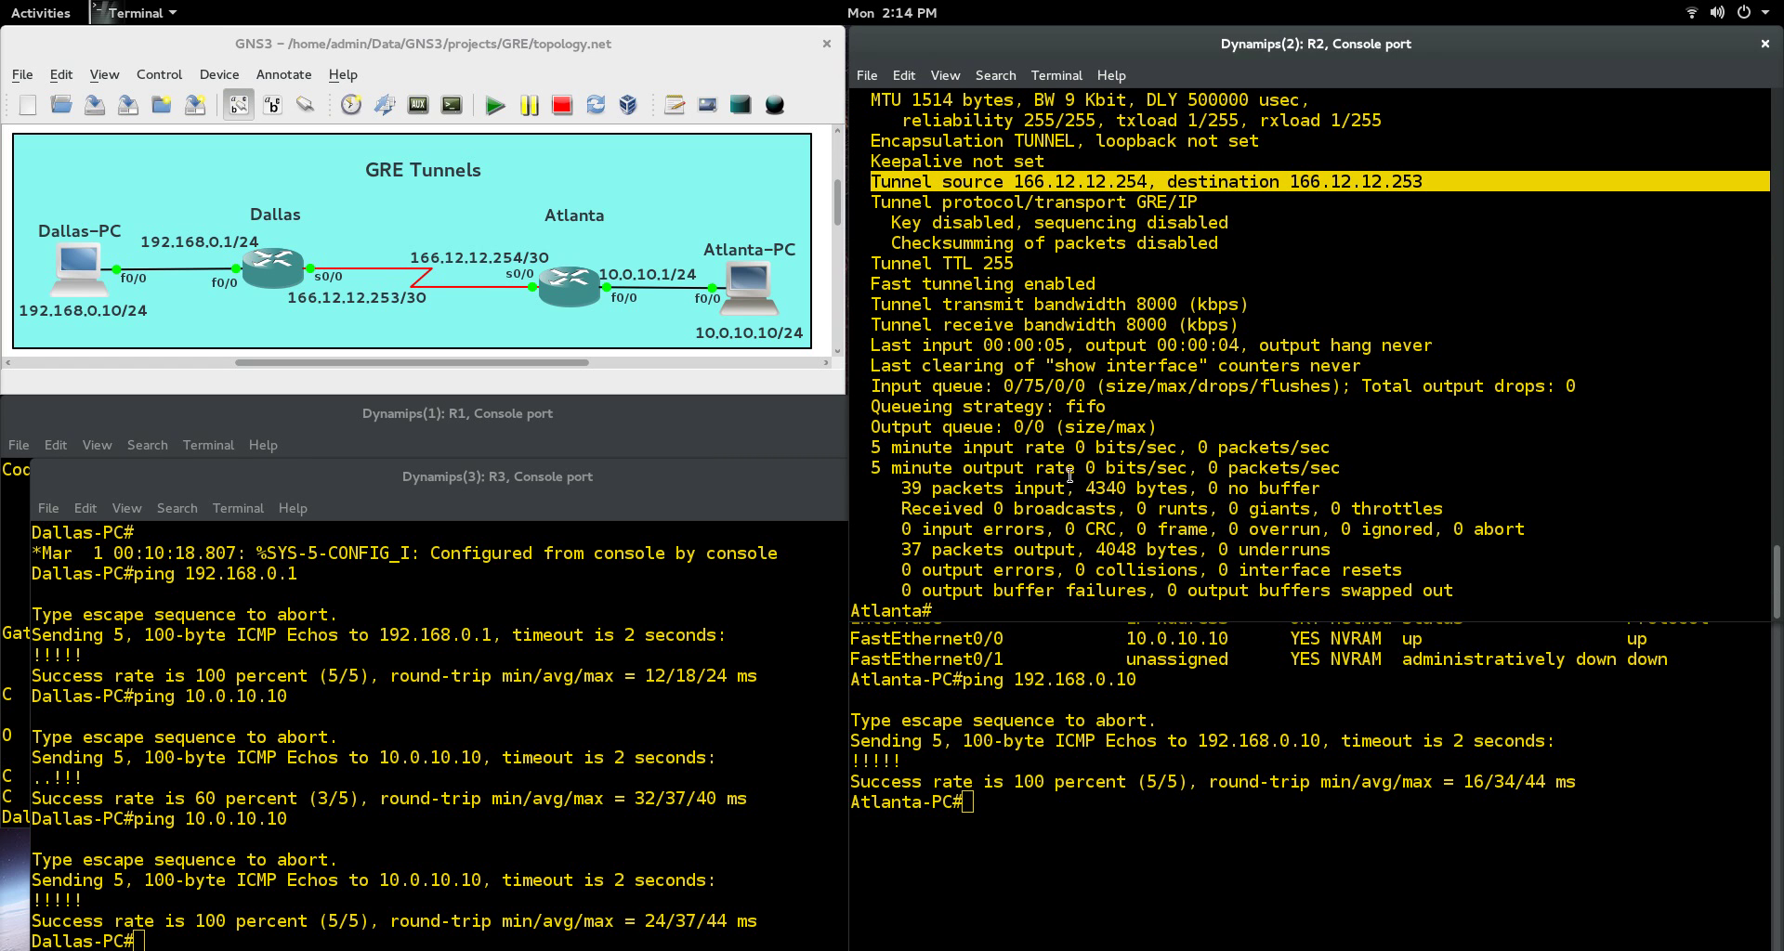
- Show Tunnel0 details on Dallas, marking its up status and 166.12.12.253-to-166.12.12.254 endpoints
left_click(324, 420)
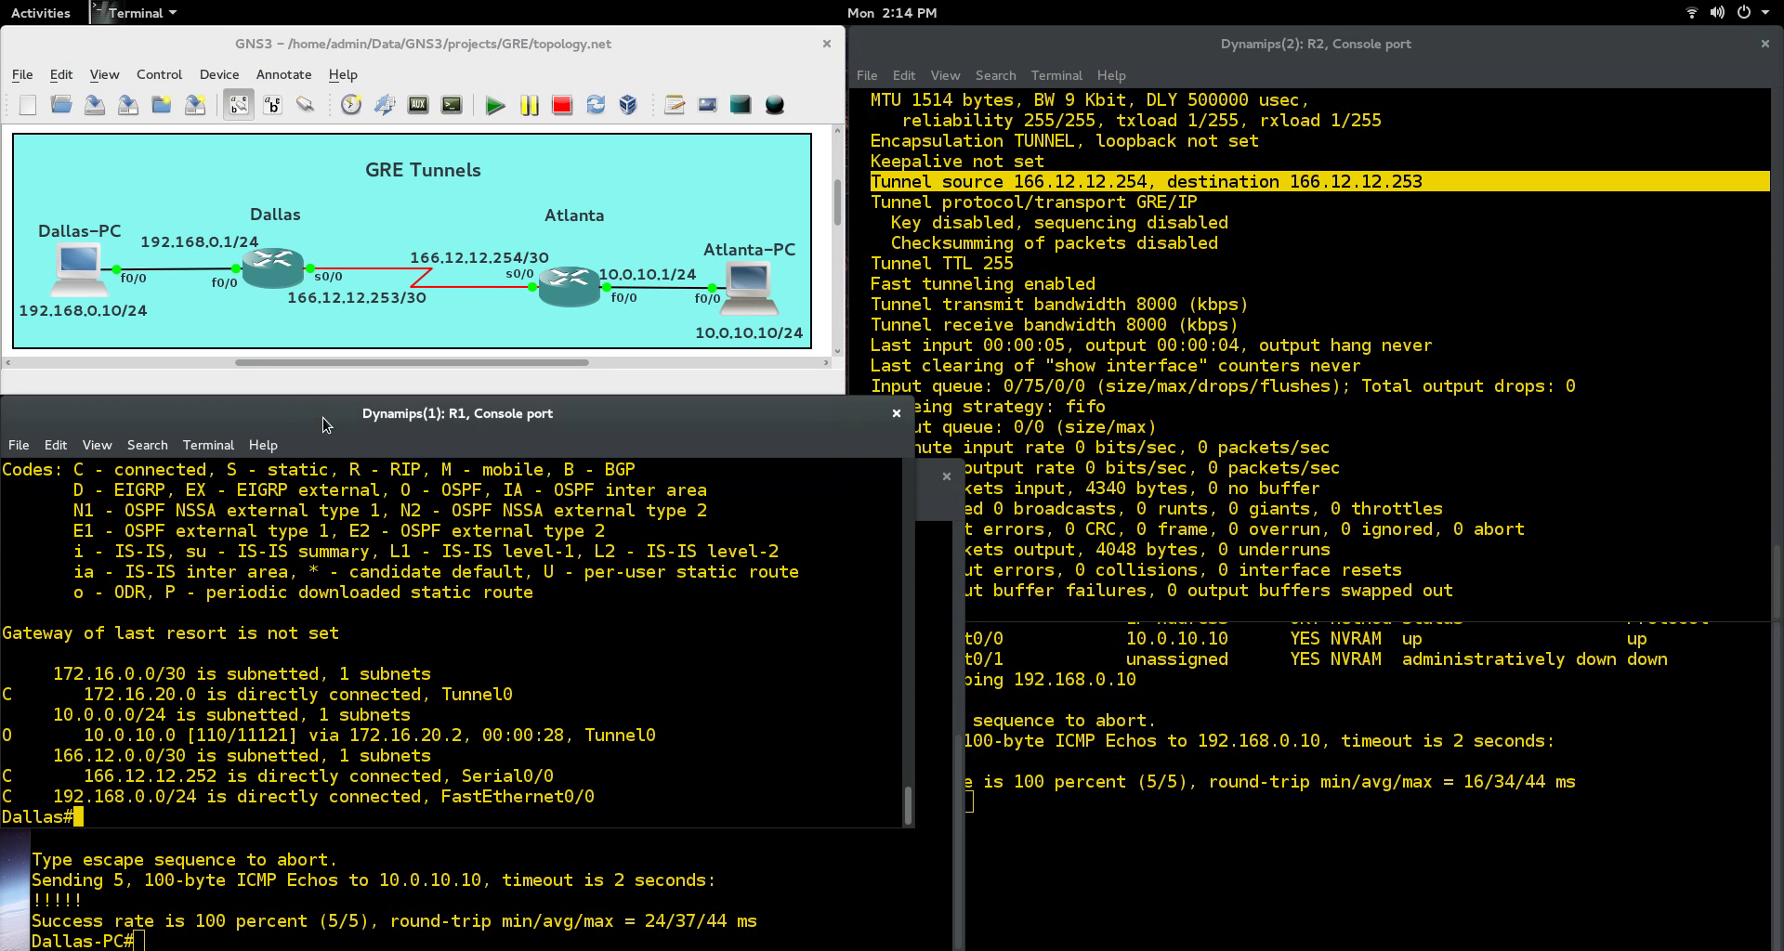
type("show interface tunnel")
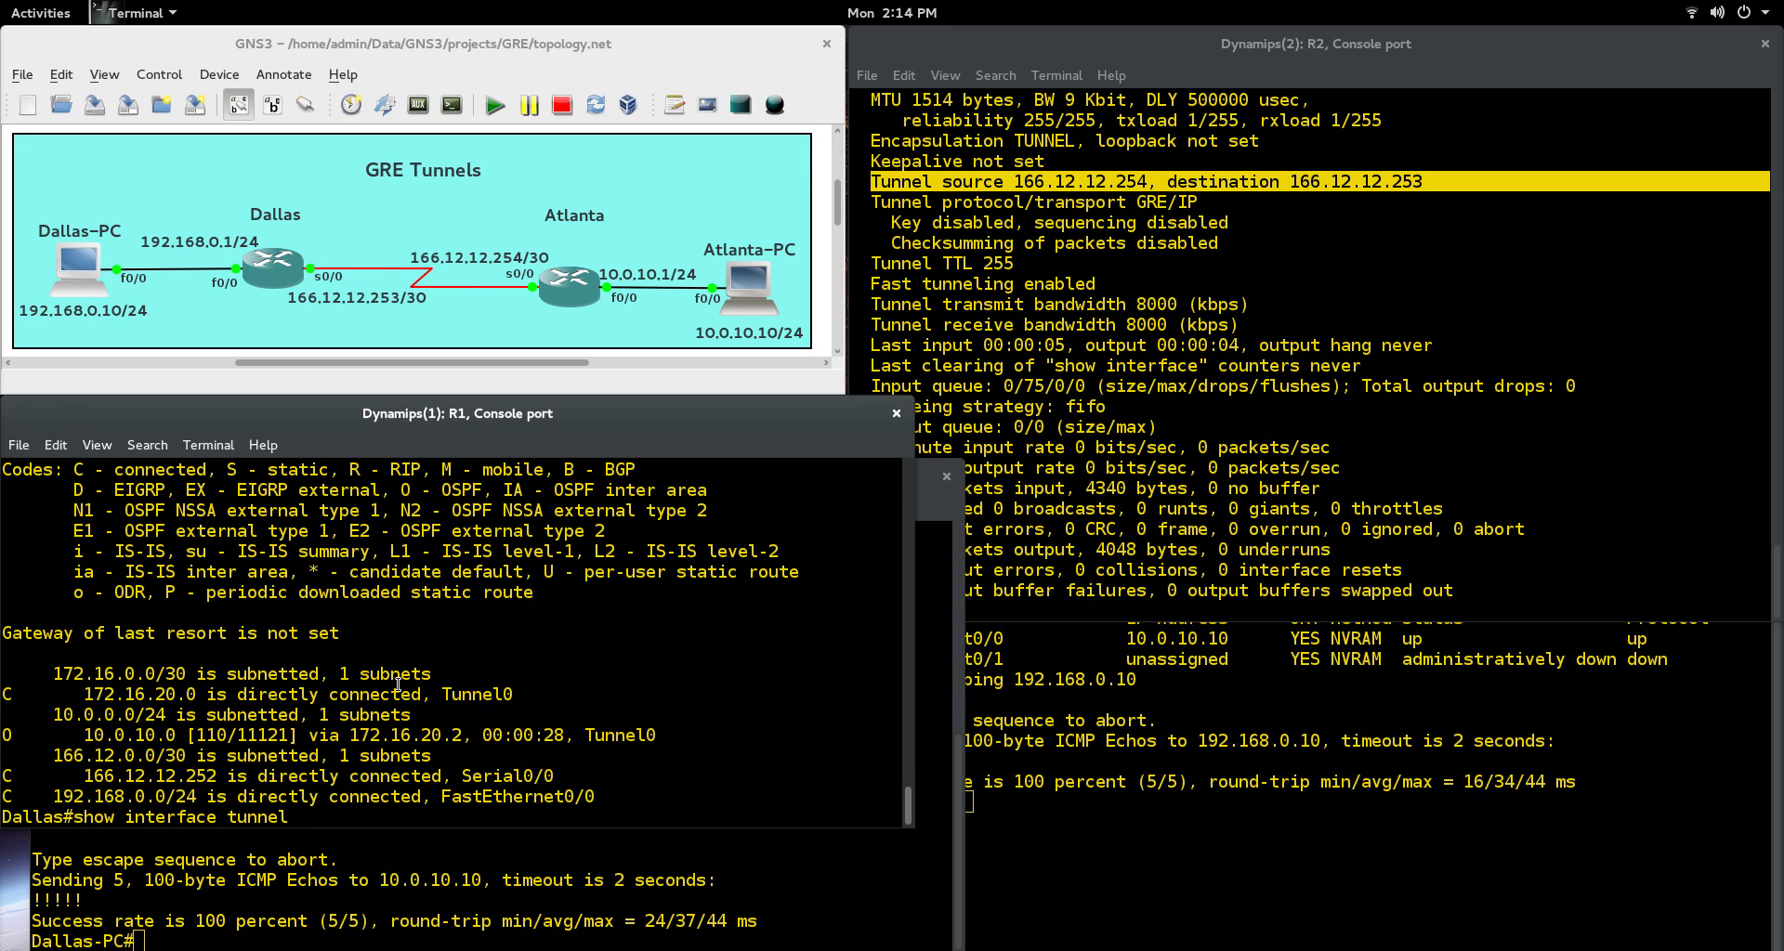
scroll(389, 676, "up", 5)
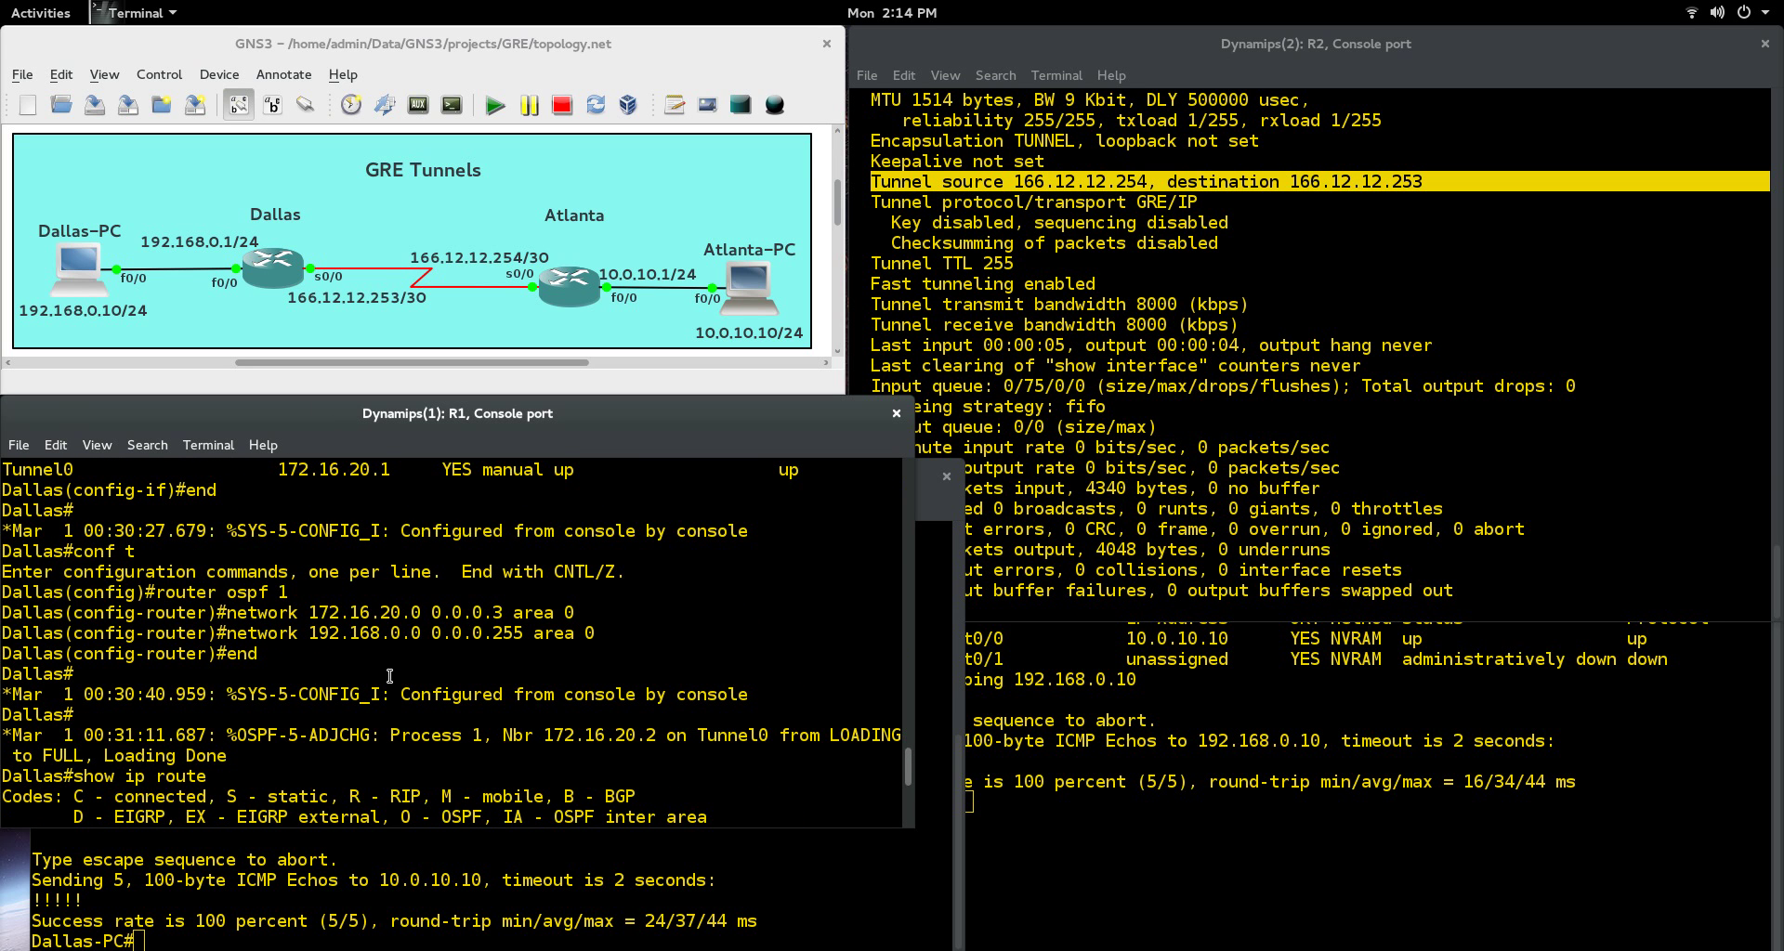
scroll(389, 676, "up", 3)
scroll(239, 632, "down", 8)
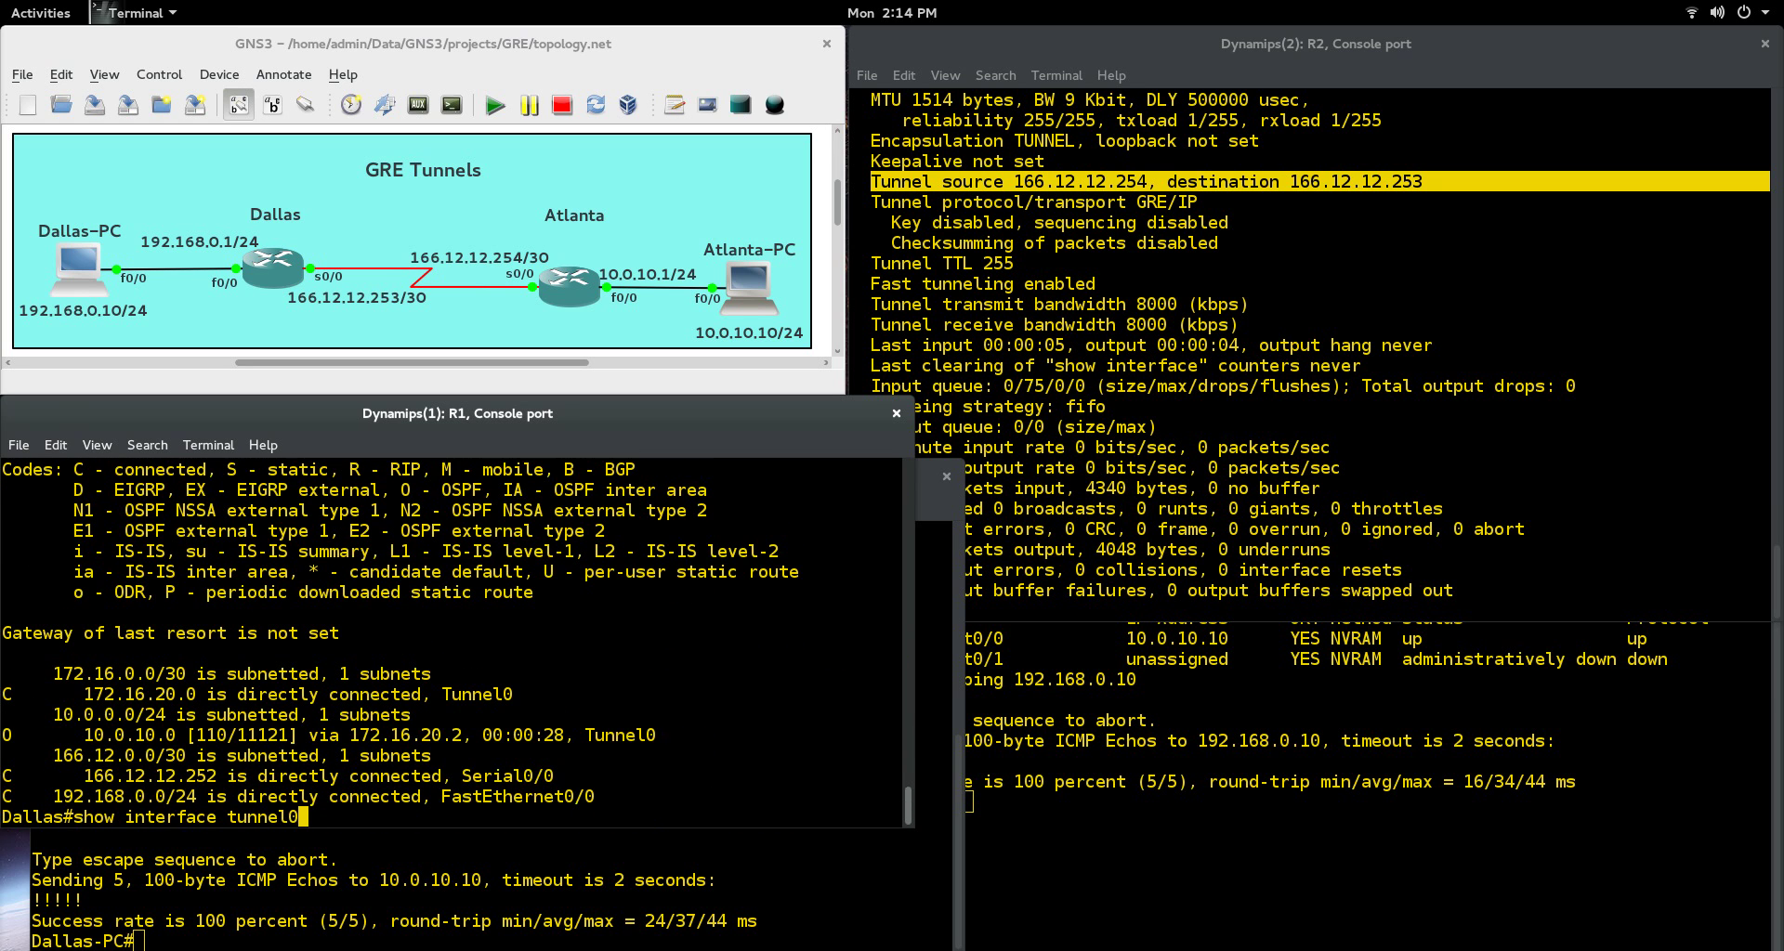
type("0")
key("Return")
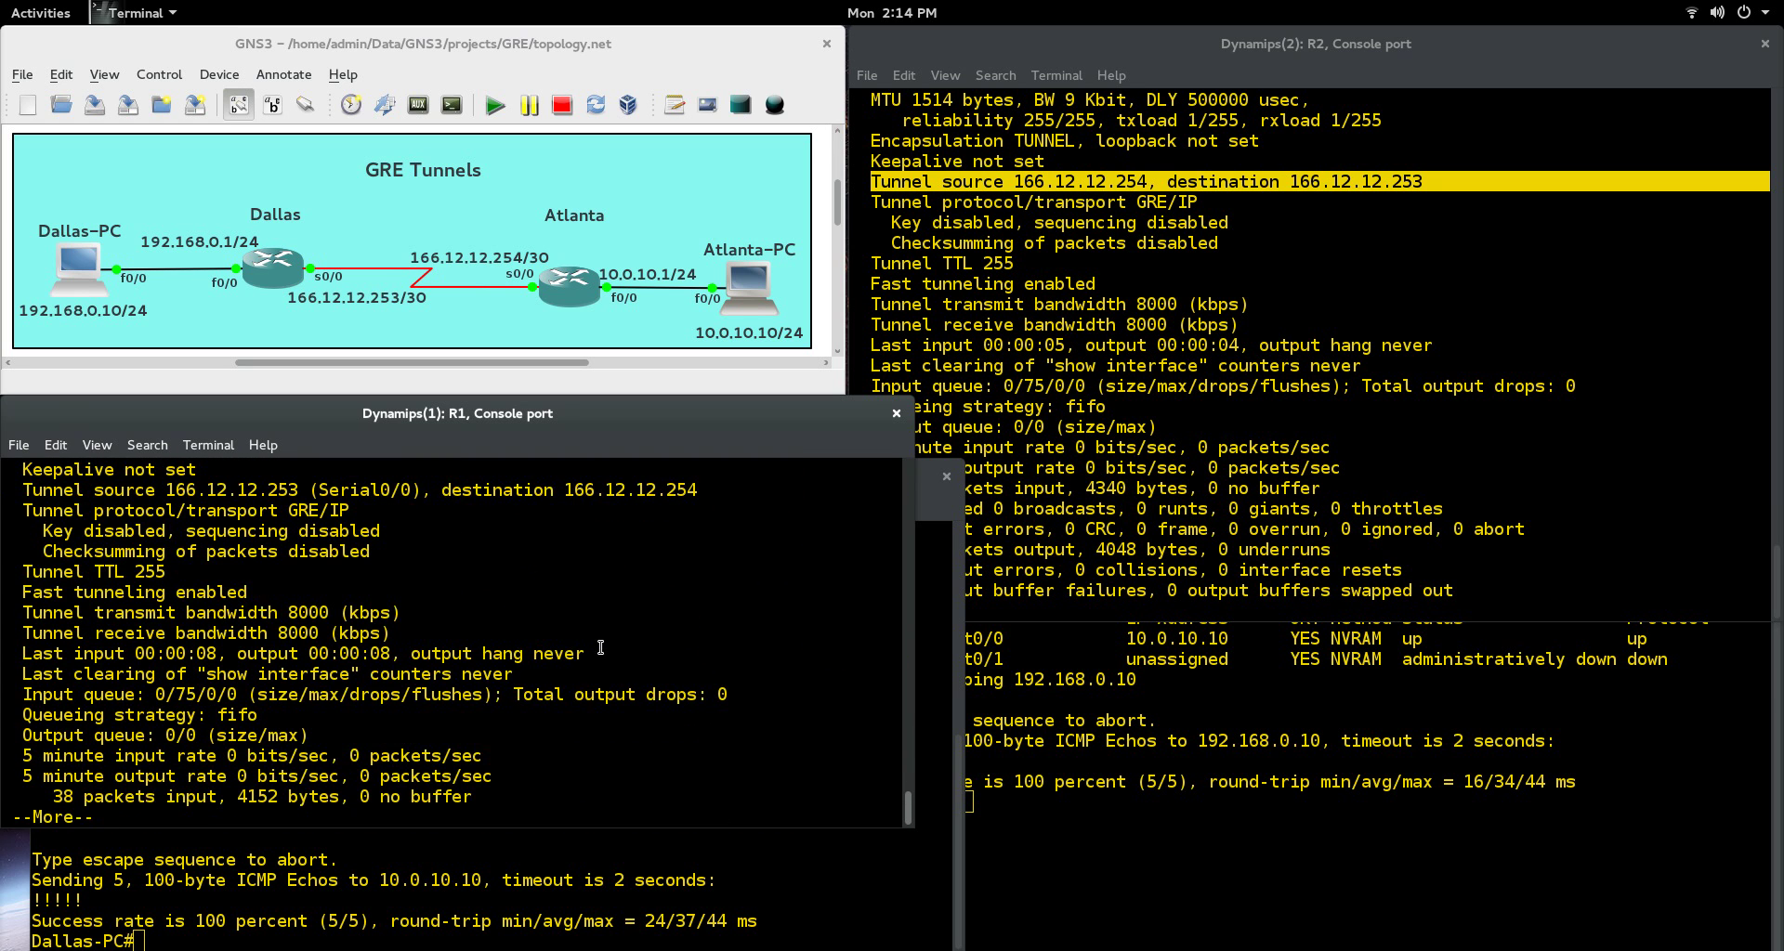
scroll(586, 647, "up", 4)
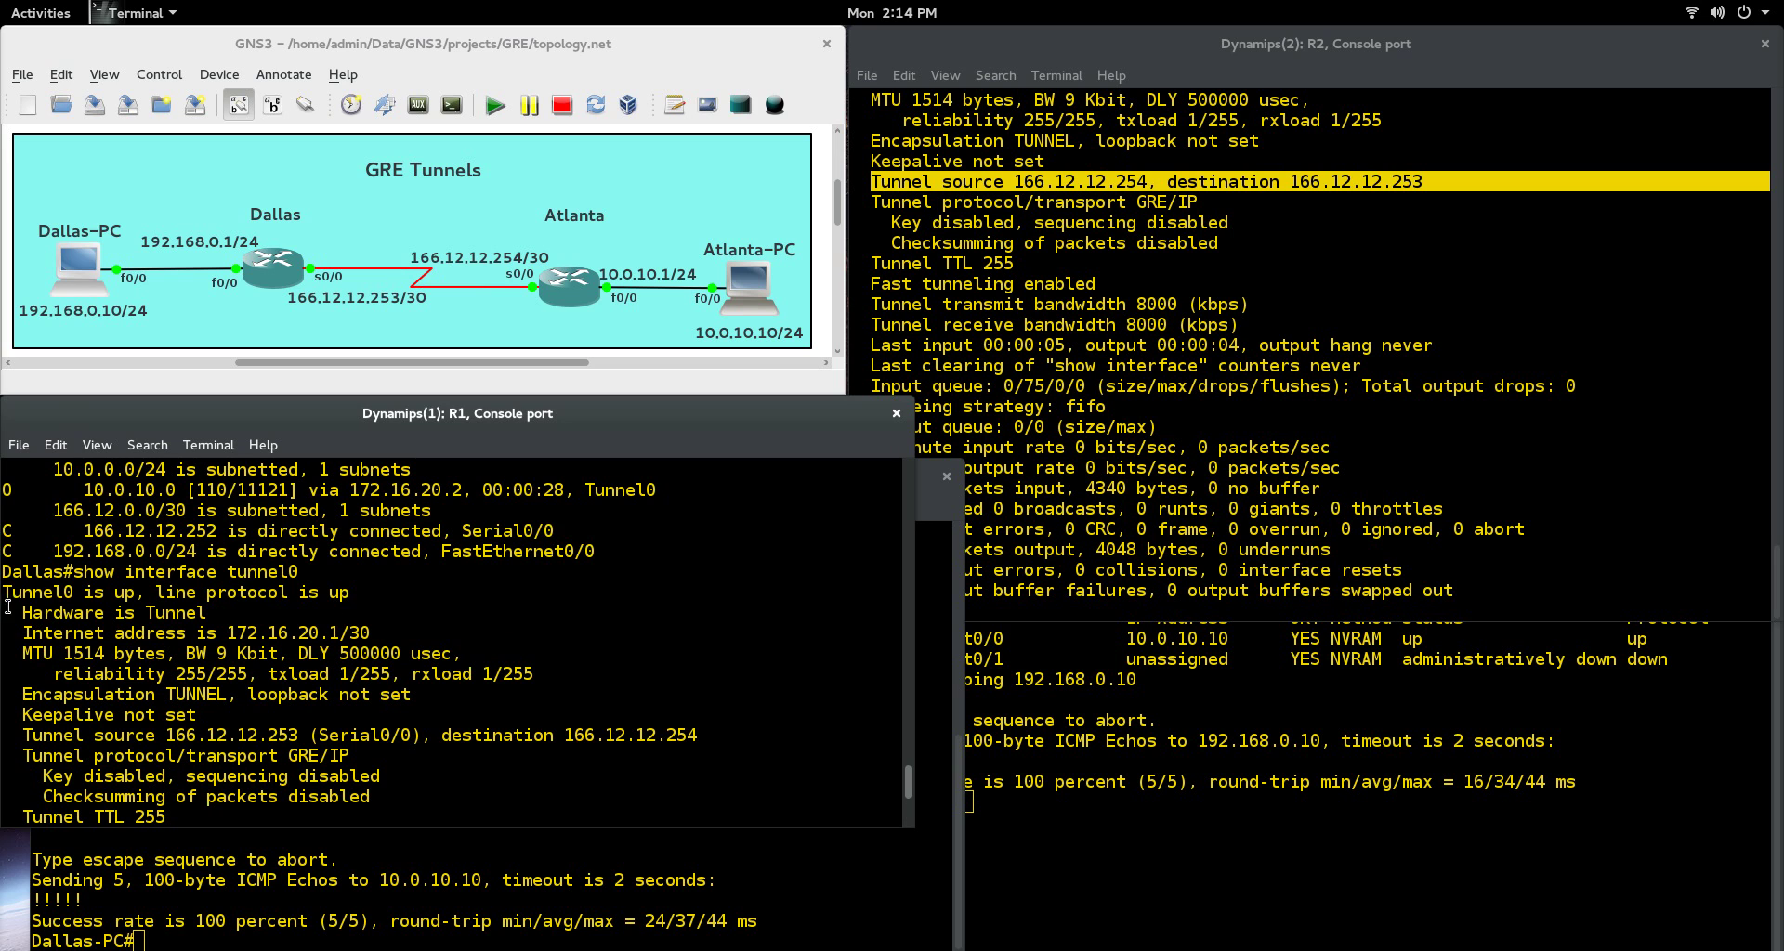
left_click_drag(33, 594, 389, 624)
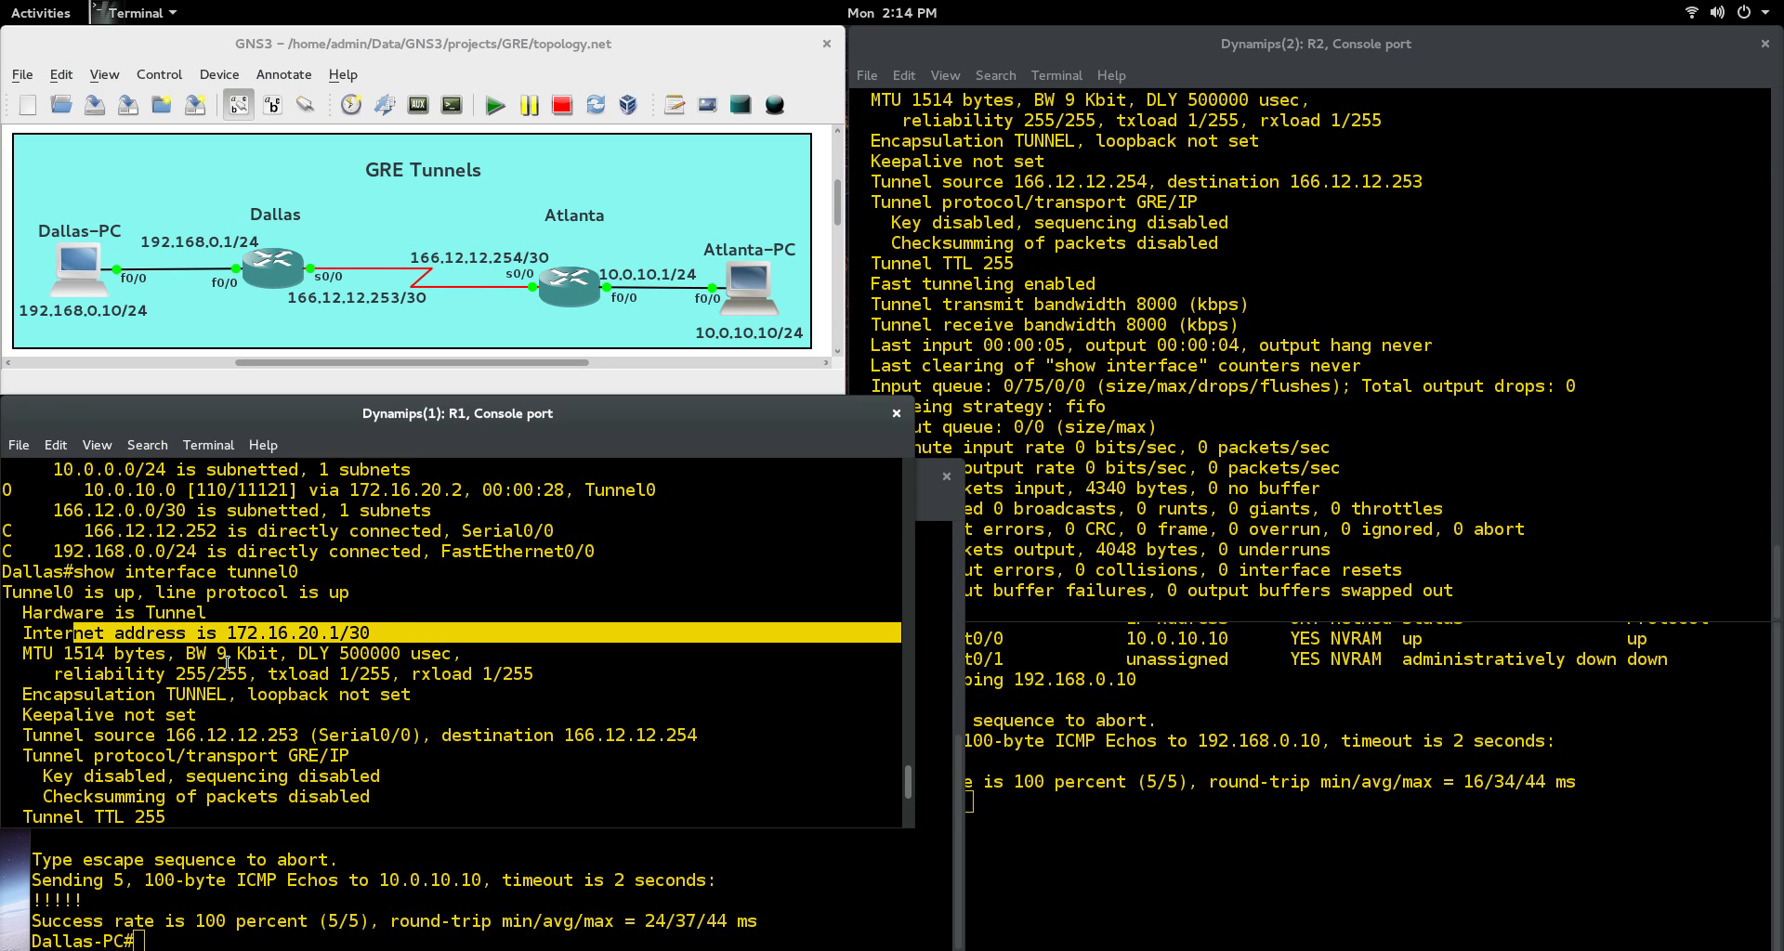
left_click_drag(85, 735, 700, 740)
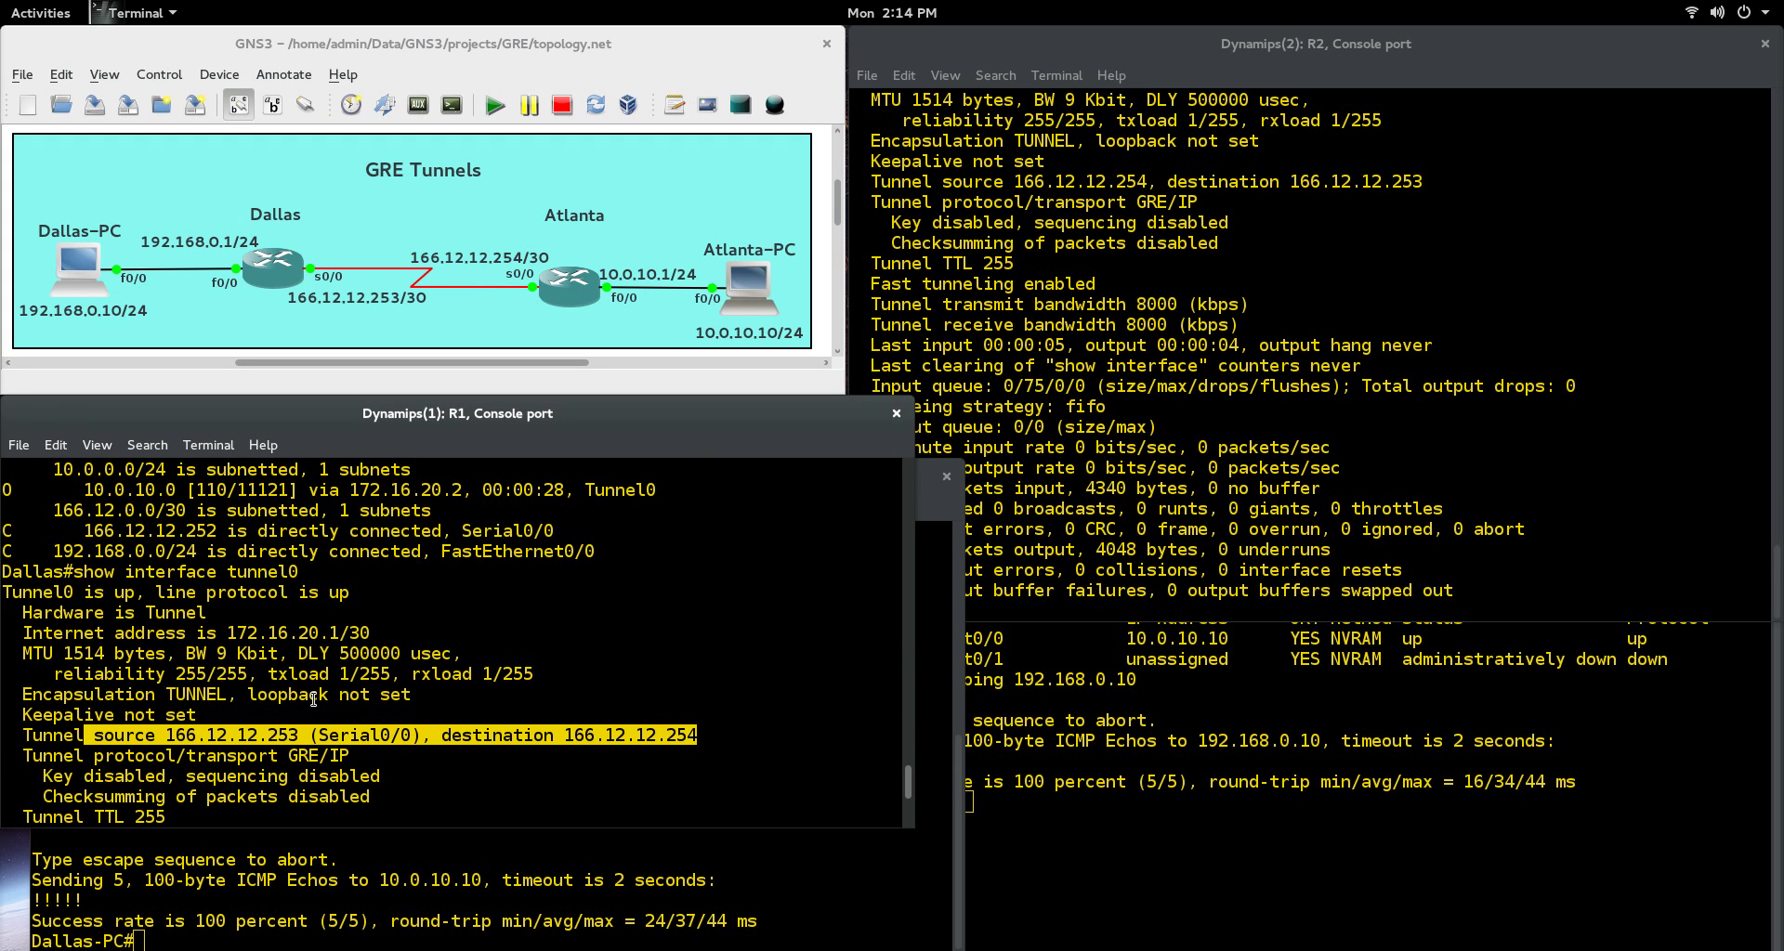
scroll(313, 699, "down", 4)
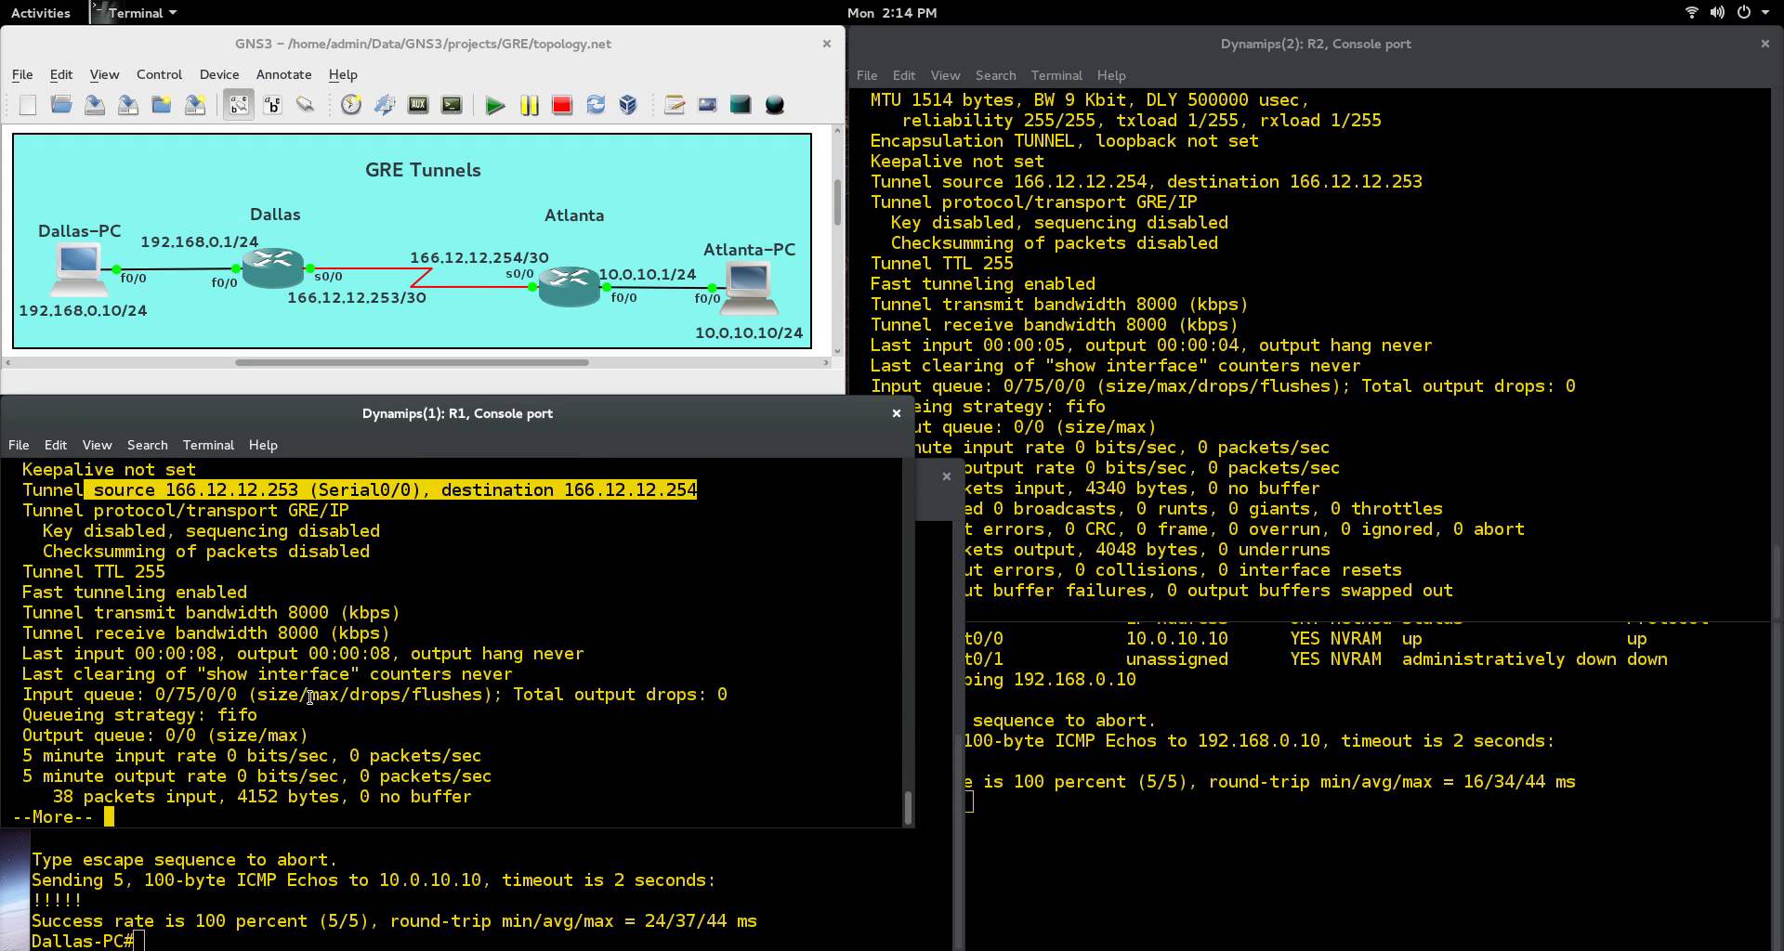
key("space")
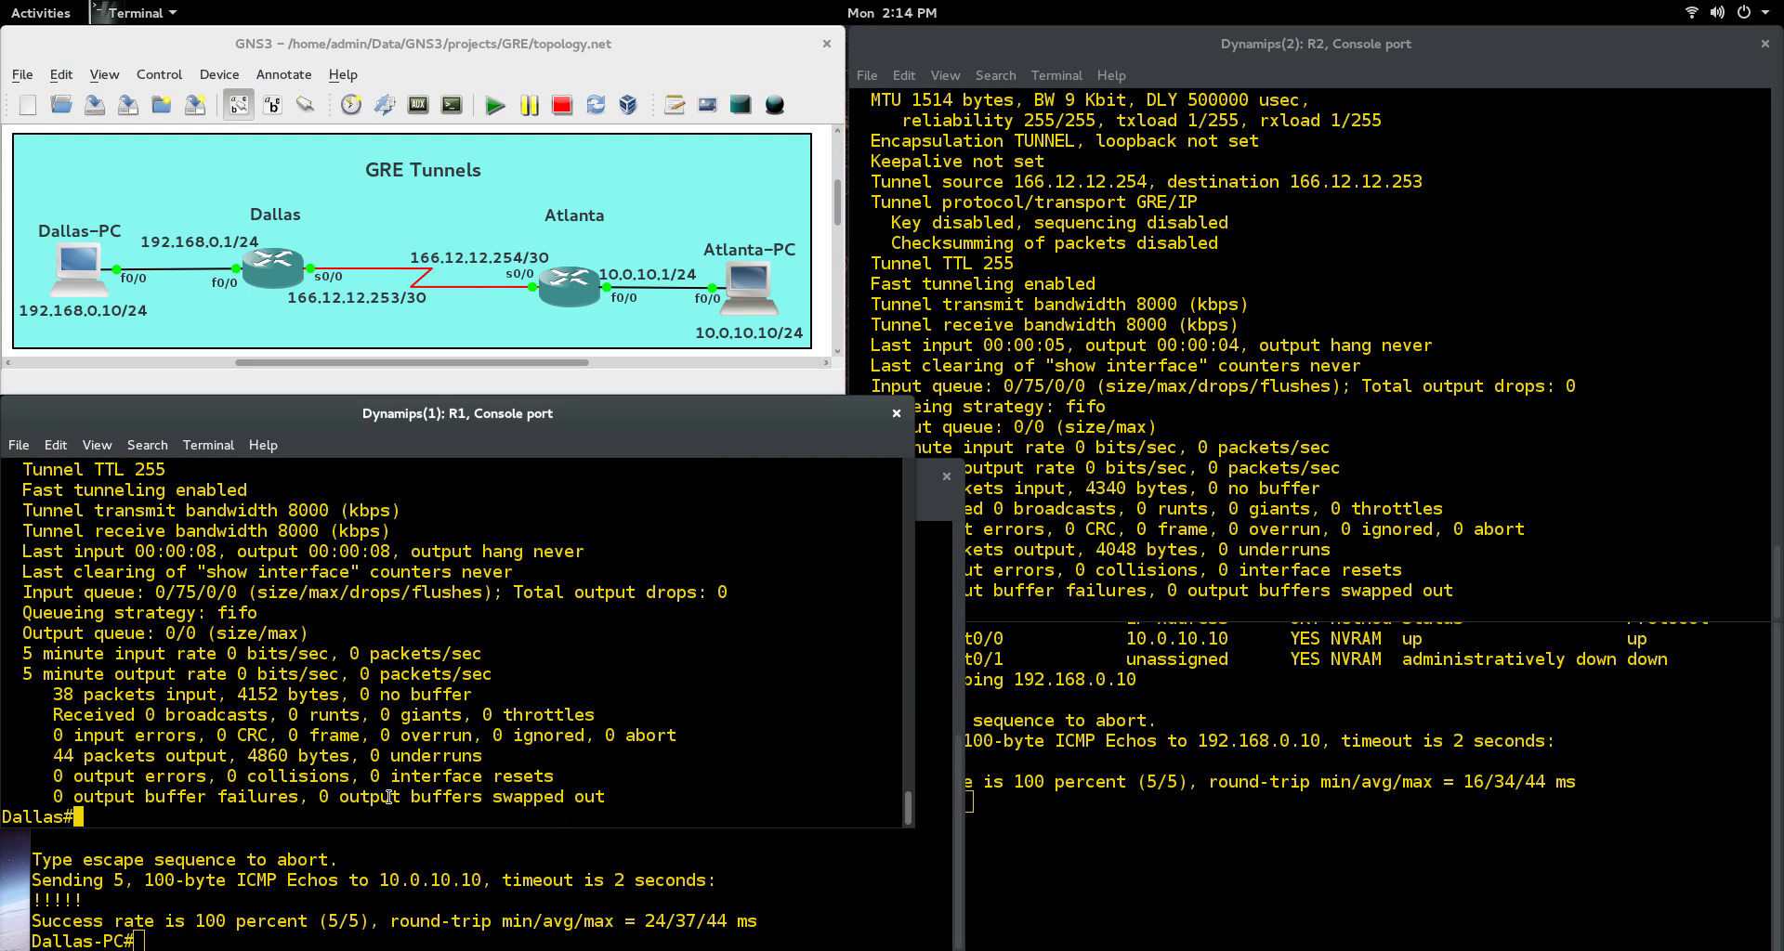
left_click_drag(401, 796, 104, 679)
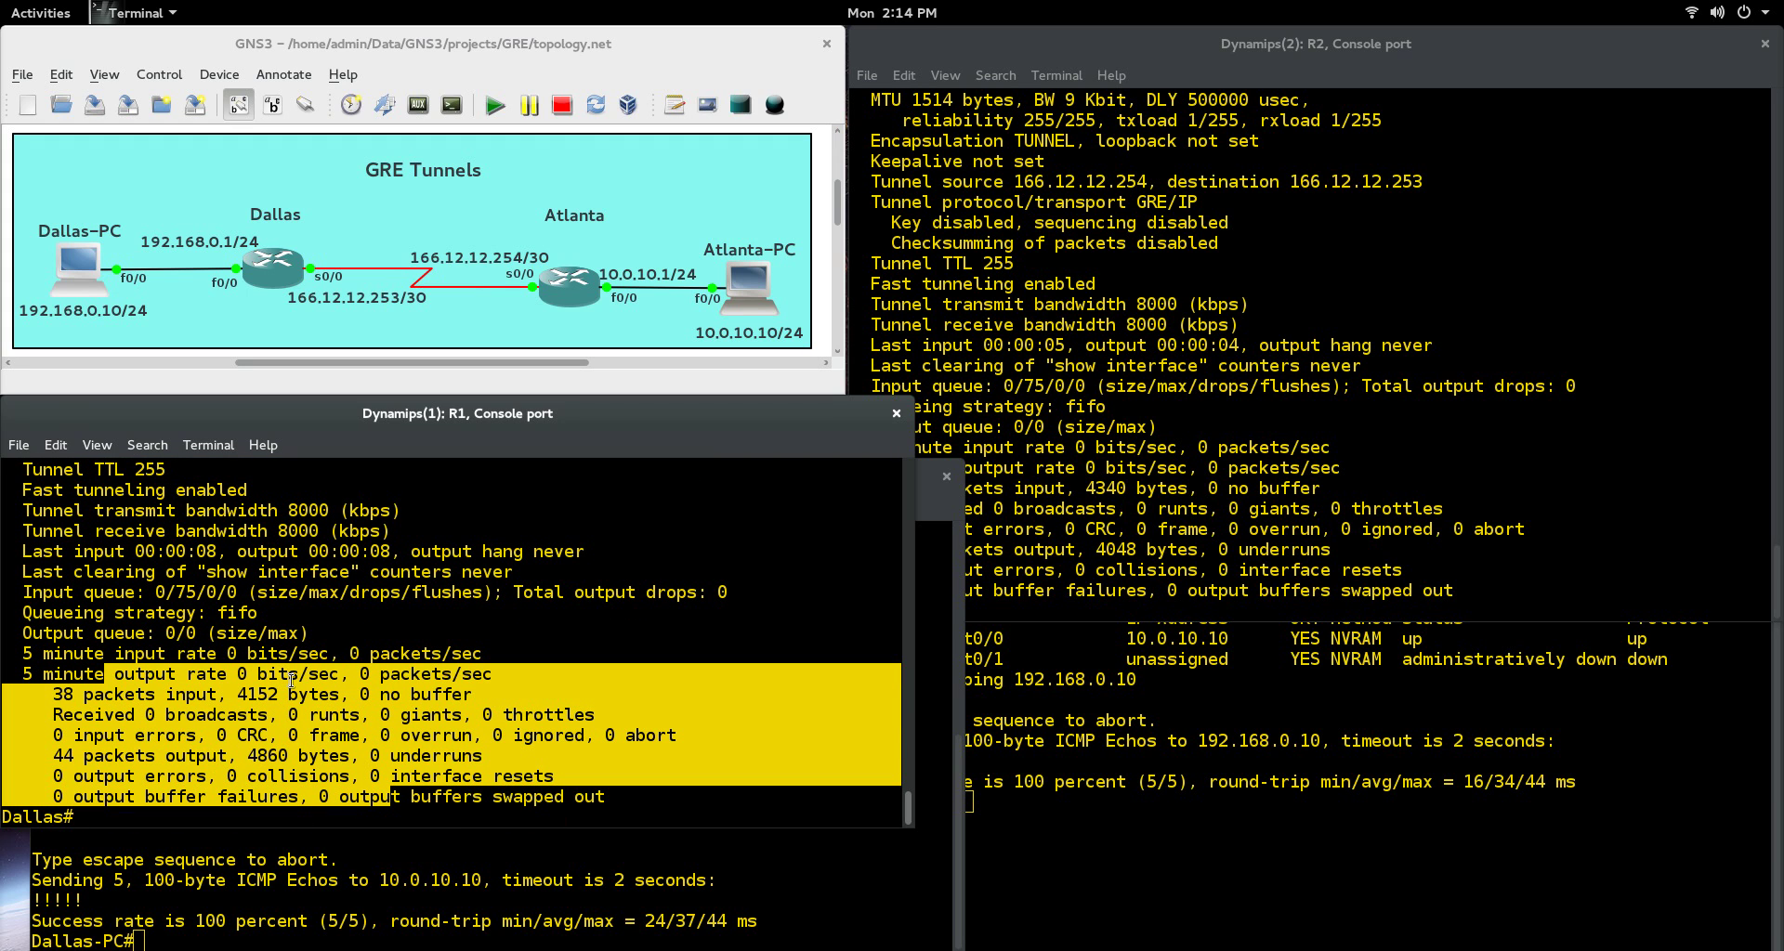